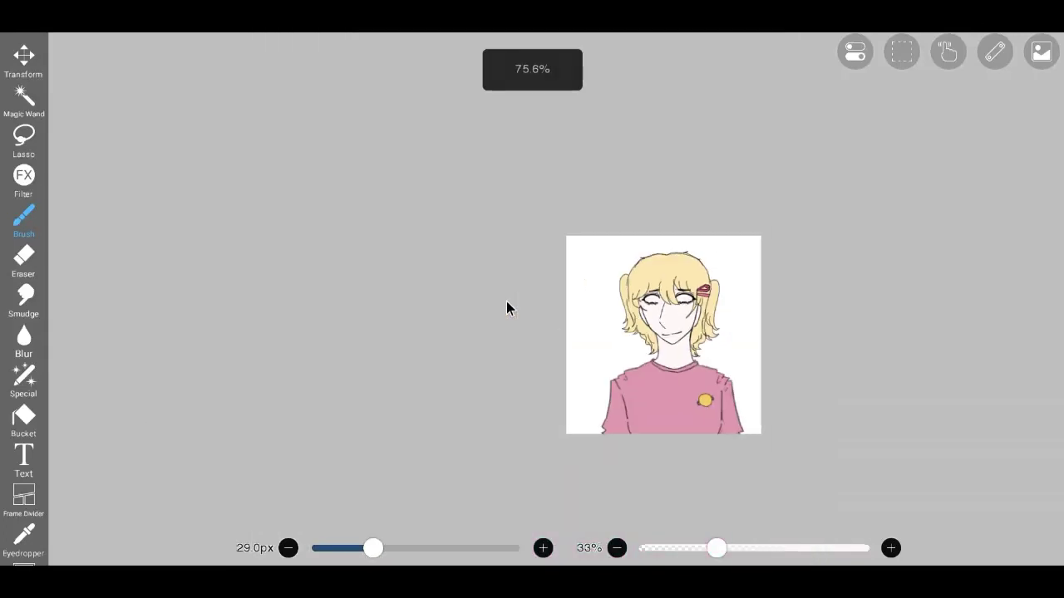
# - Make layer 7 active and bring up the brush list
pyautogui.scroll(4, 507, 308)
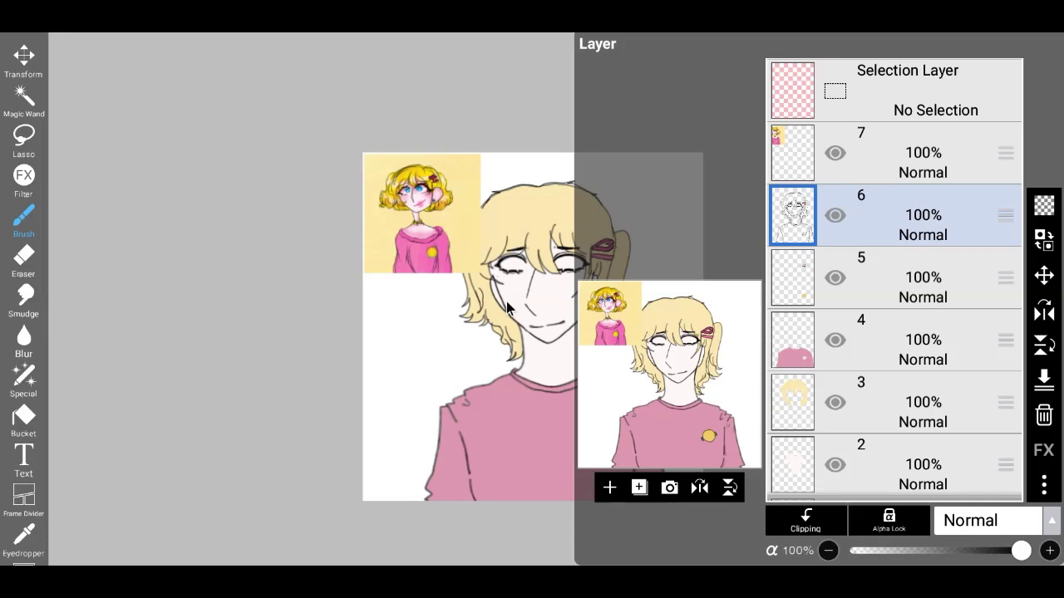
pyautogui.scroll(-2, 894, 274)
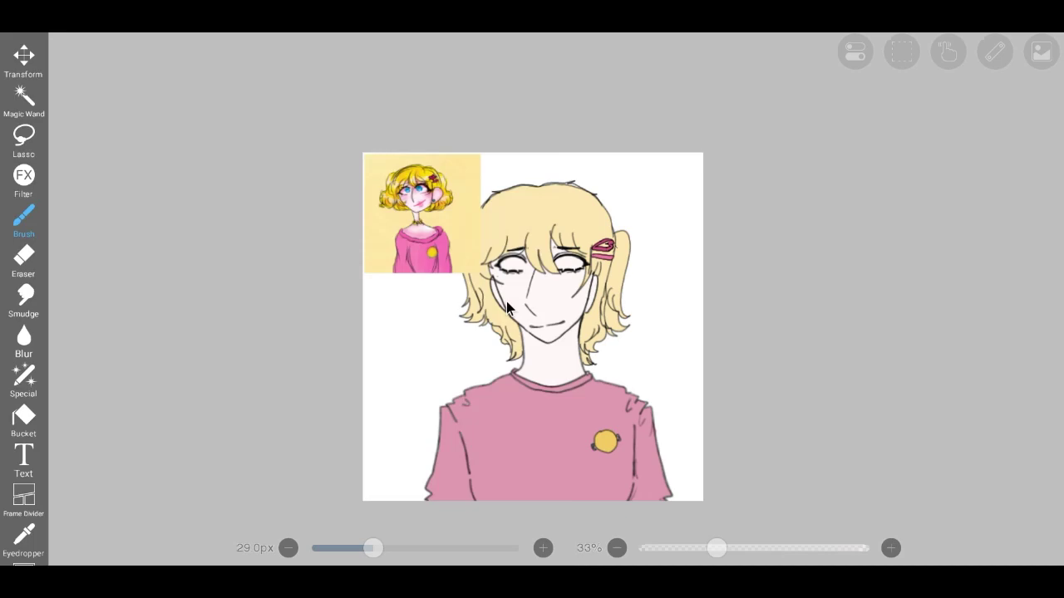
pyautogui.click(507, 307)
pyautogui.press('b')
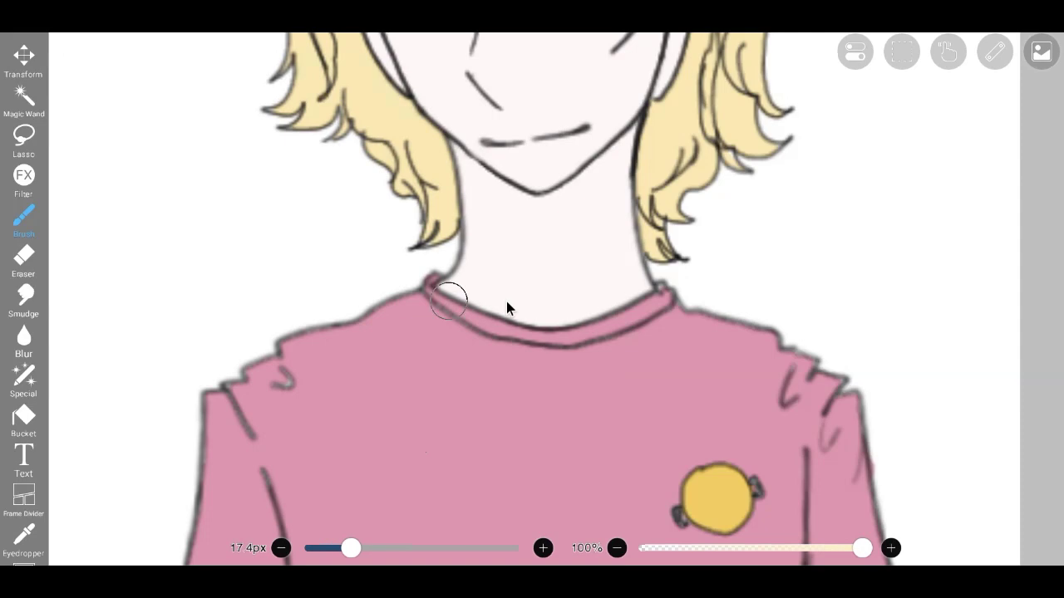
# - Draw a trial Chain 8 ring necklace along the collar, undo it, and reopen the chain brushes
pyautogui.moveTo(449, 301)
pyautogui.mouseDown()
pyautogui.moveTo(473, 367)
pyautogui.moveTo(570, 389)
pyautogui.moveTo(660, 321)
pyautogui.moveTo(665, 292)
pyautogui.mouseUp()
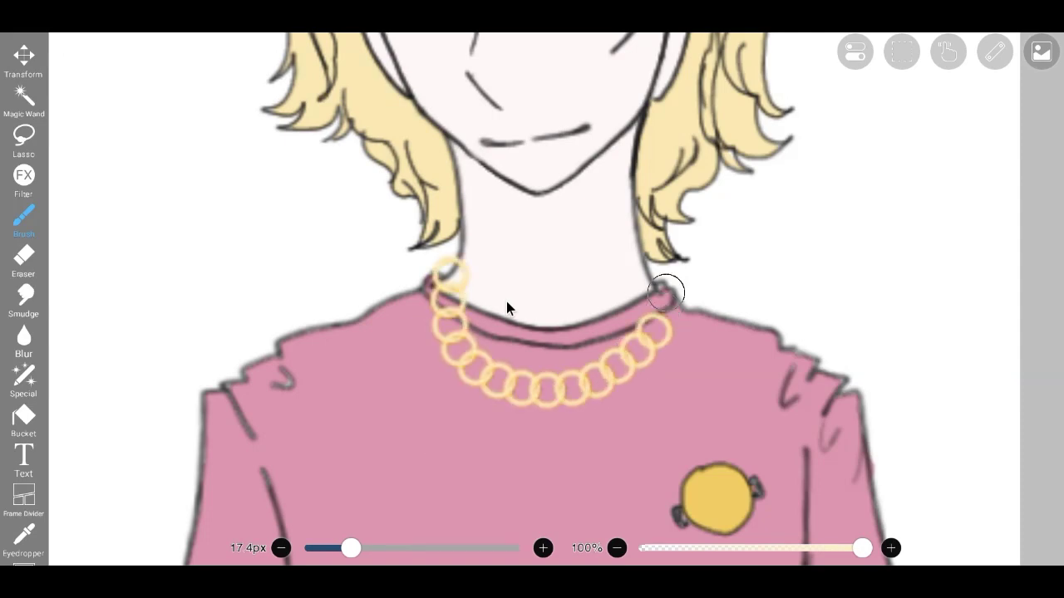
pyautogui.scroll(-5, 507, 308)
pyautogui.hotkey('ctrl', 'z')
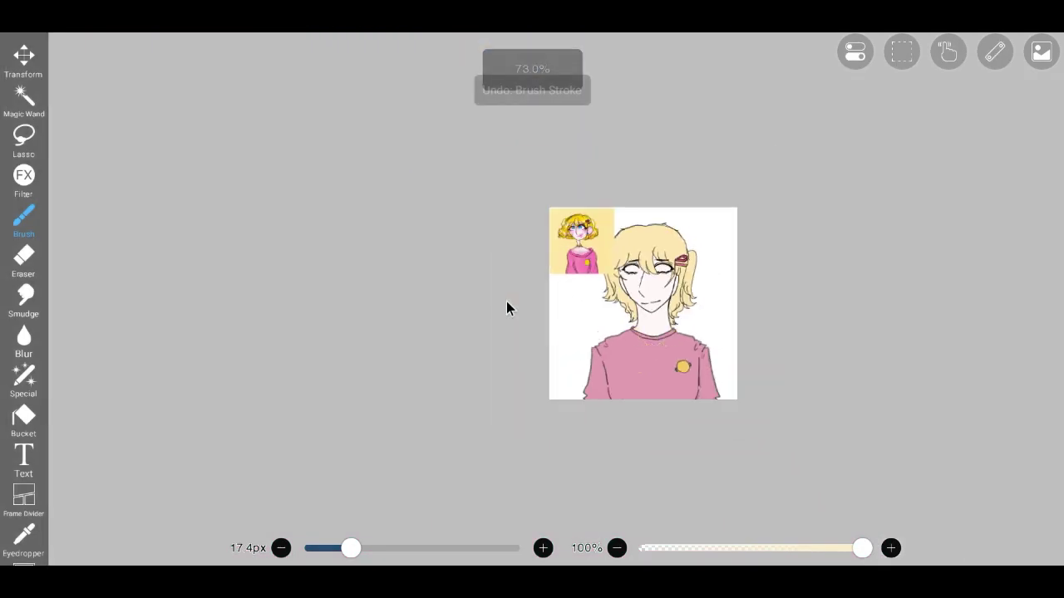
pyautogui.press('b')
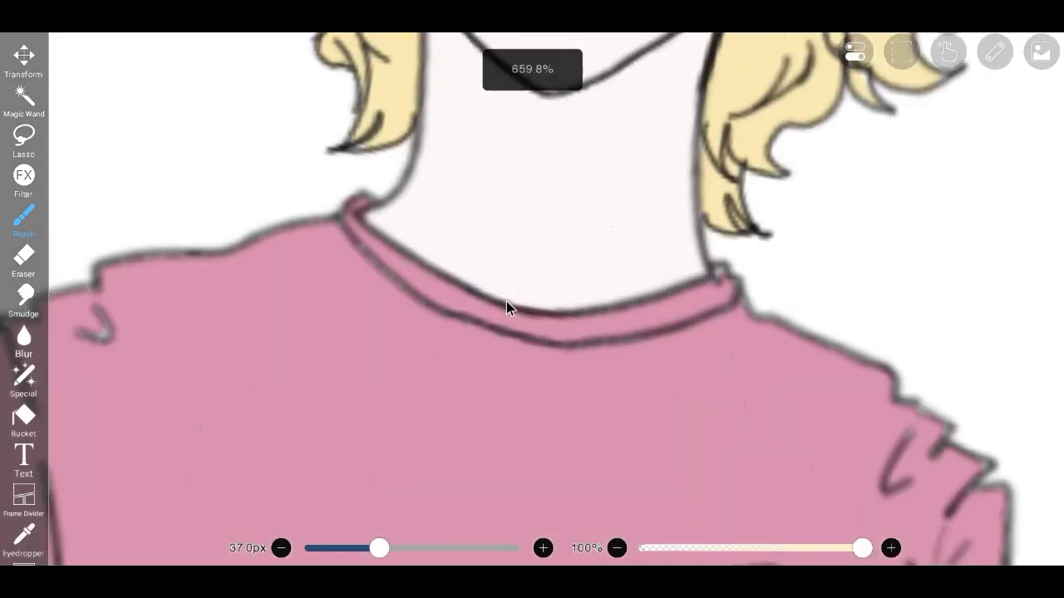
# - Try a chunky yellow link chain from the neck, then undo it
pyautogui.moveTo(378, 145)
pyautogui.mouseDown()
pyautogui.moveTo(374, 254)
pyautogui.moveTo(408, 440)
pyautogui.moveTo(499, 498)
pyautogui.moveTo(713, 250)
pyautogui.mouseUp()
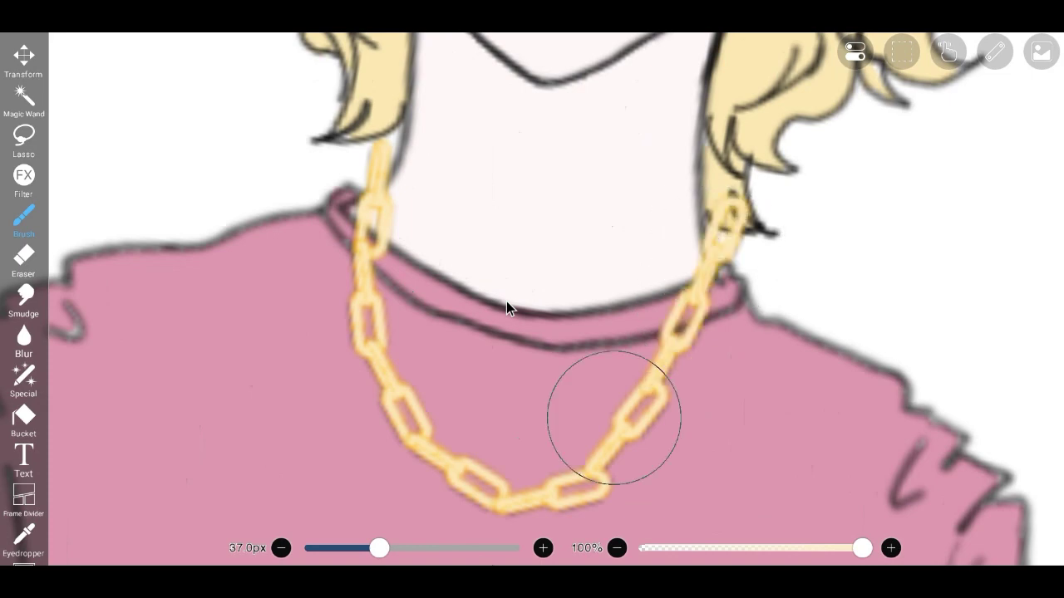
pyautogui.scroll(-10, 507, 307)
pyautogui.hotkey('ctrl', 'z')
pyautogui.press('[')
pyautogui.press('[')
pyautogui.press('[')
pyautogui.press('[')
pyautogui.press('[')
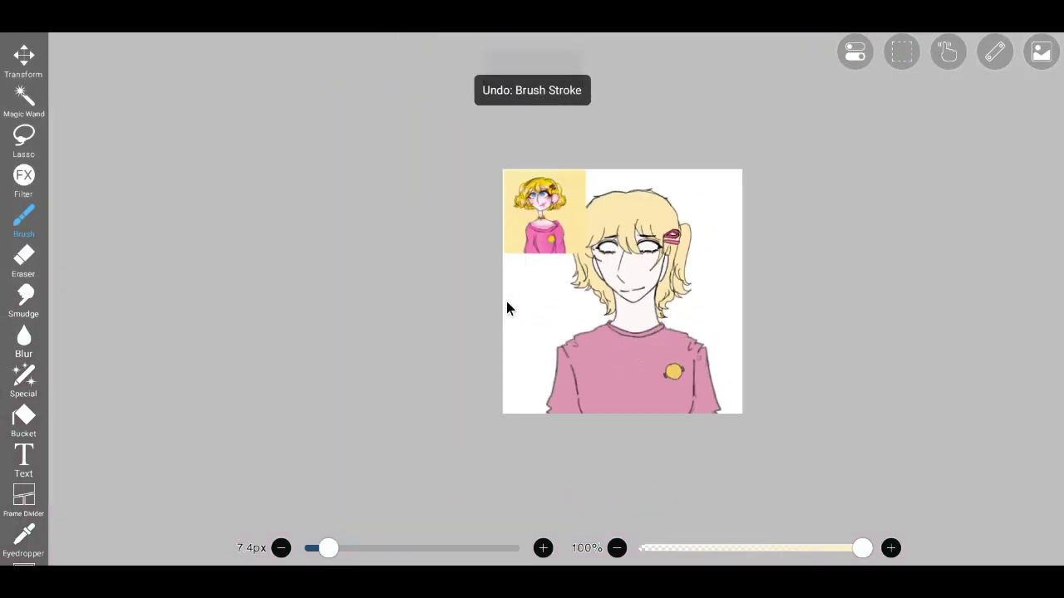
pyautogui.scroll(10, 507, 307)
# - Draw and undo a thin yellow line, then try a thin gold chain around the neck
pyautogui.moveTo(332, 216)
pyautogui.mouseDown()
pyautogui.moveTo(435, 534)
pyautogui.moveTo(464, 565)
pyautogui.mouseUp()
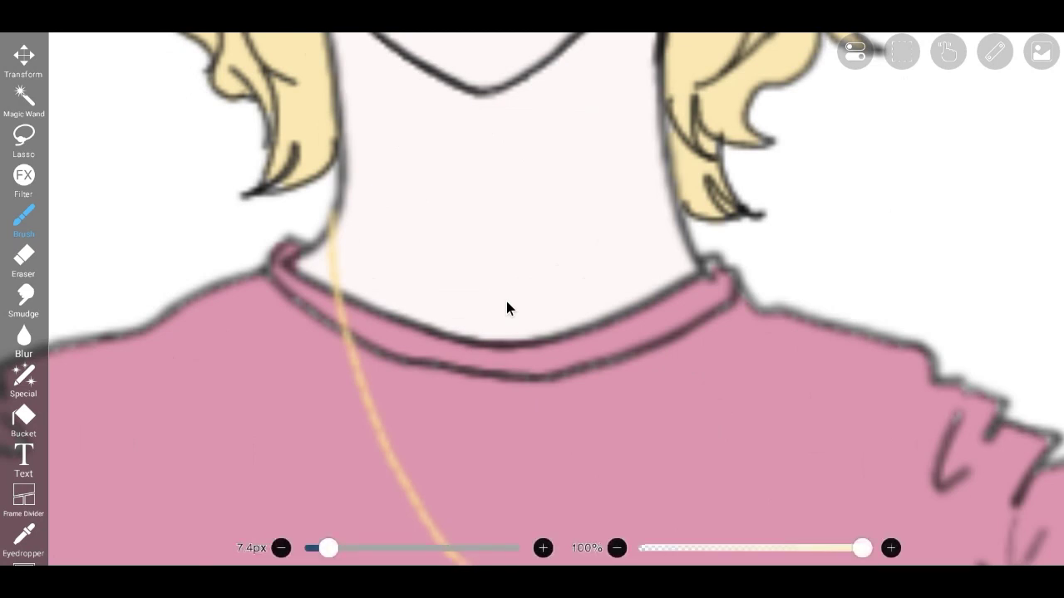
pyautogui.hotkey('ctrl', 'z')
pyautogui.moveTo(309, 220)
pyautogui.mouseDown()
pyautogui.moveTo(399, 532)
pyautogui.moveTo(482, 573)
pyautogui.moveTo(665, 404)
pyautogui.moveTo(705, 248)
pyautogui.moveTo(683, 218)
pyautogui.mouseUp()
pyautogui.scroll(-5, 507, 308)
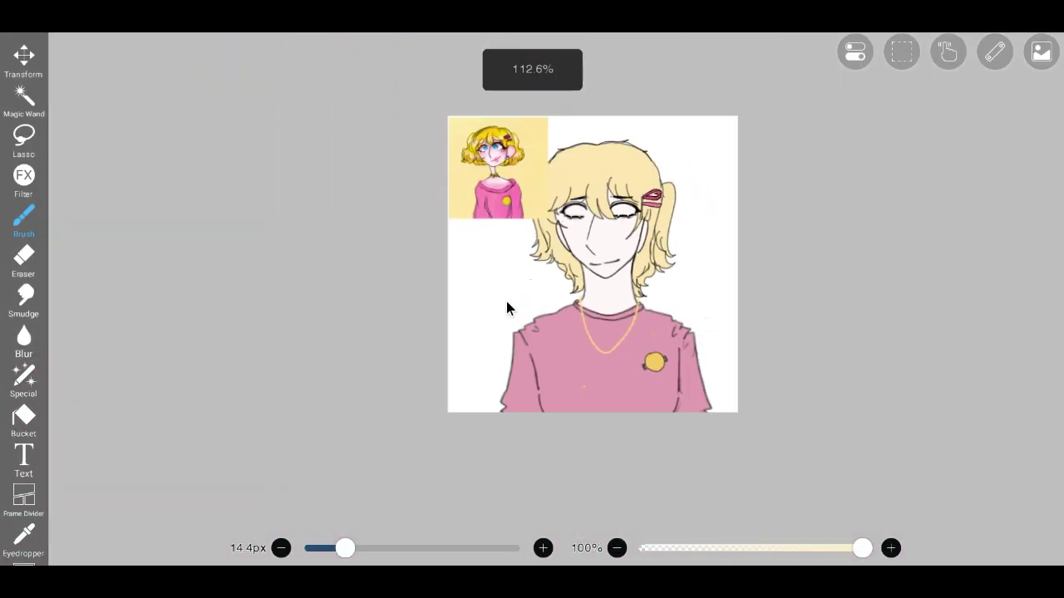
# - Pick dark brown, undo the last necklace stroke, and switch to a fine 1.3px brush
pyautogui.click(506, 307)
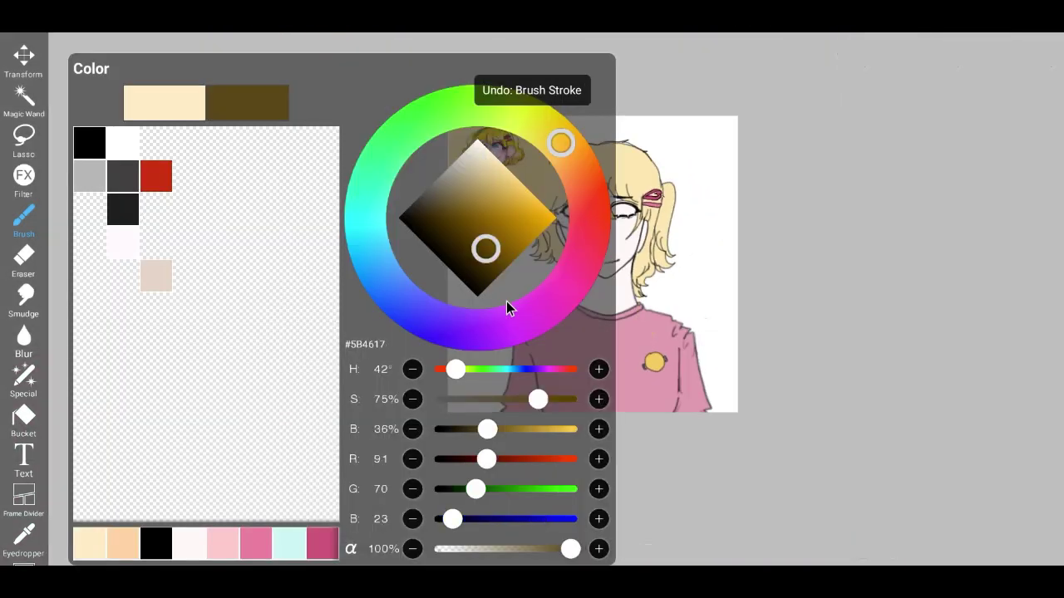
pyautogui.scroll(5, 507, 309)
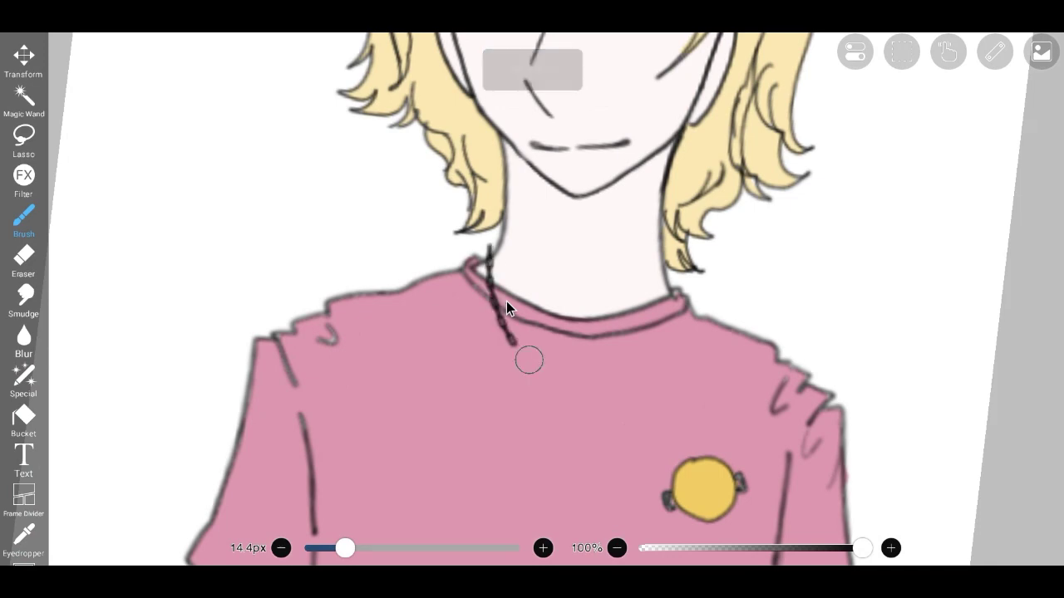
pyautogui.scroll(-5, 507, 309)
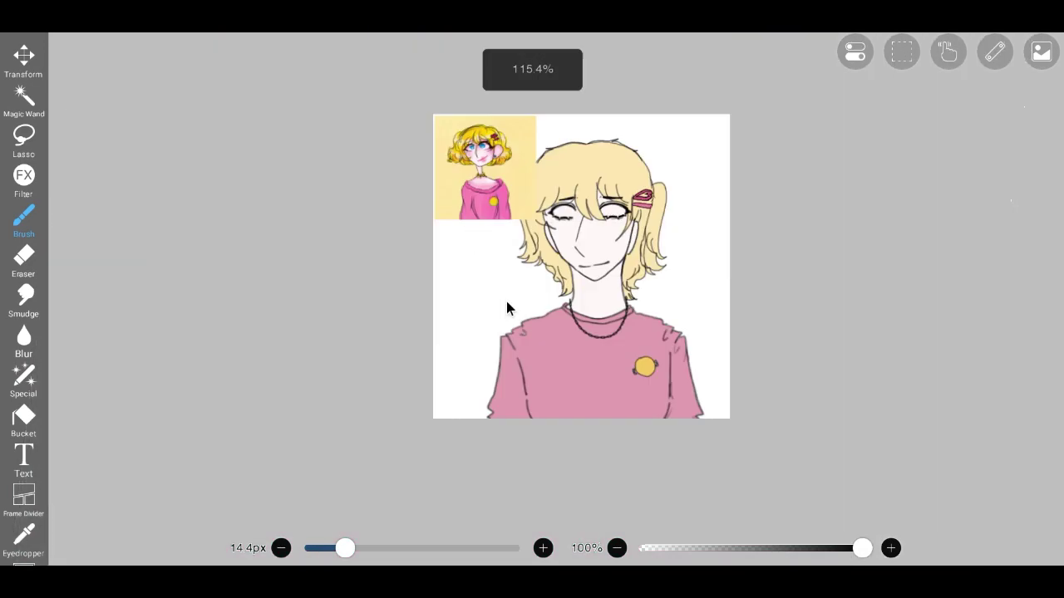
pyautogui.hotkey('ctrl', 'z')
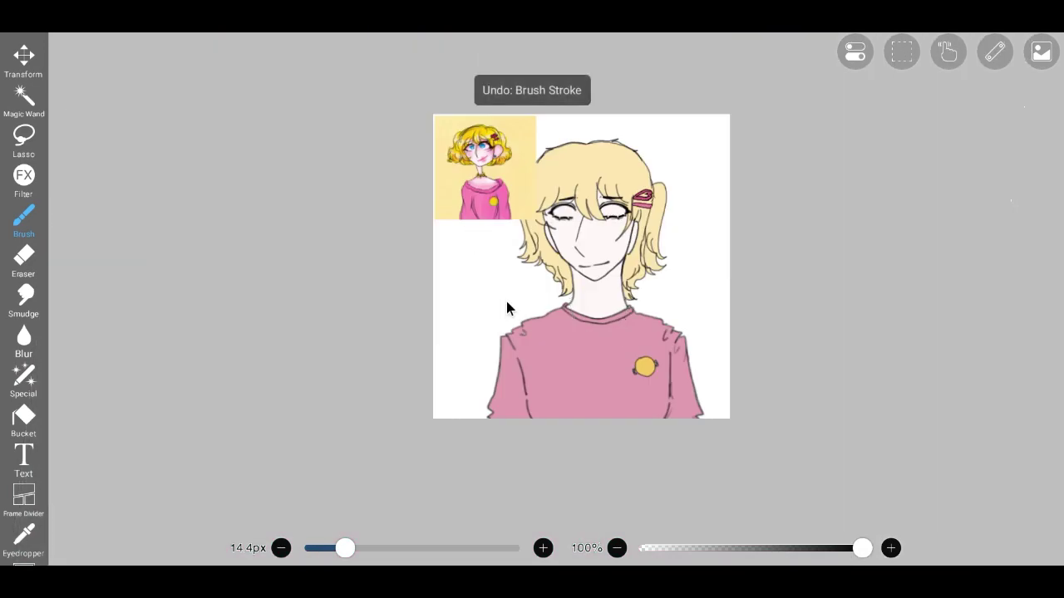
pyautogui.press('b')
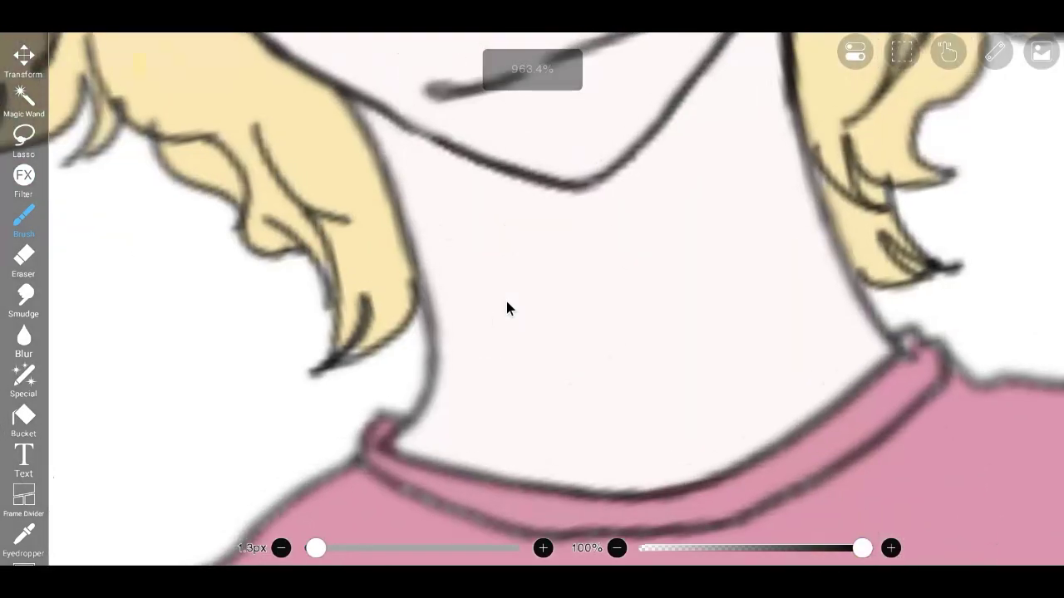
# - Draw five linked spiral swirls across the neck with the thin dark brown brush
pyautogui.moveTo(472, 371)
pyautogui.mouseDown()
pyautogui.moveTo(486, 378)
pyautogui.moveTo(514, 359)
pyautogui.mouseUp()
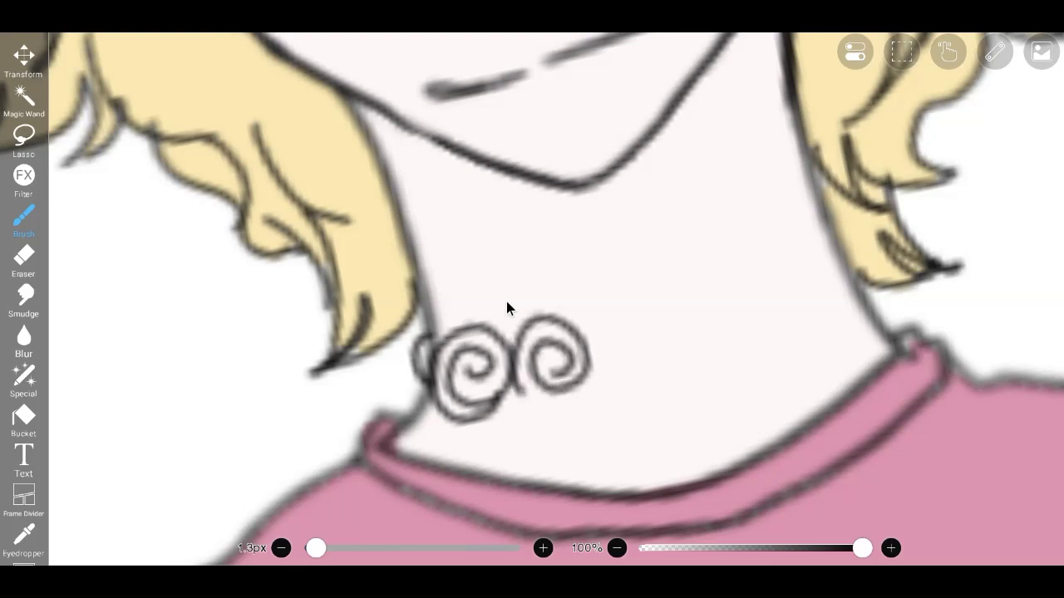
pyautogui.moveTo(516, 389); pyautogui.dragTo(609, 336)
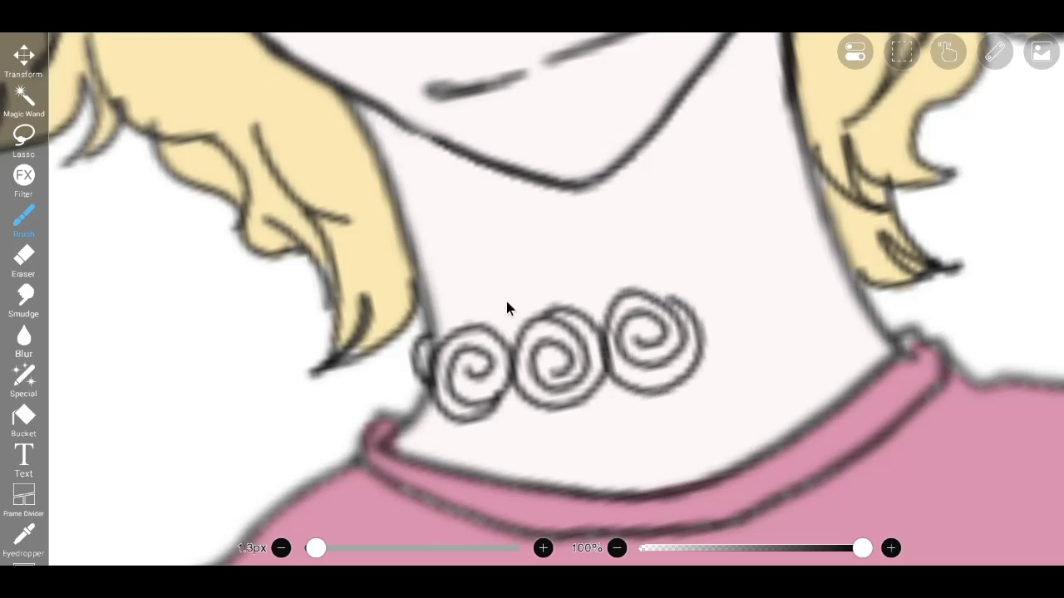
pyautogui.moveTo(758, 293)
pyautogui.mouseDown()
pyautogui.moveTo(714, 308)
pyautogui.moveTo(775, 328)
pyautogui.moveTo(784, 294)
pyautogui.moveTo(717, 261)
pyautogui.moveTo(699, 310)
pyautogui.moveTo(777, 356)
pyautogui.mouseUp()
pyautogui.moveTo(798, 314); pyautogui.dragTo(728, 258)
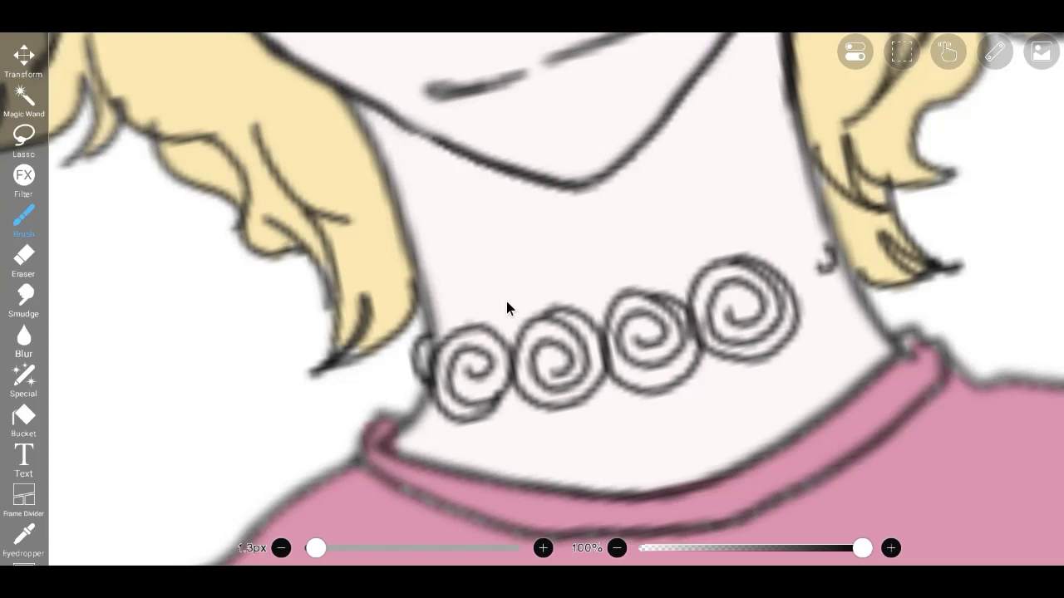
pyautogui.moveTo(827, 233); pyautogui.dragTo(839, 309)
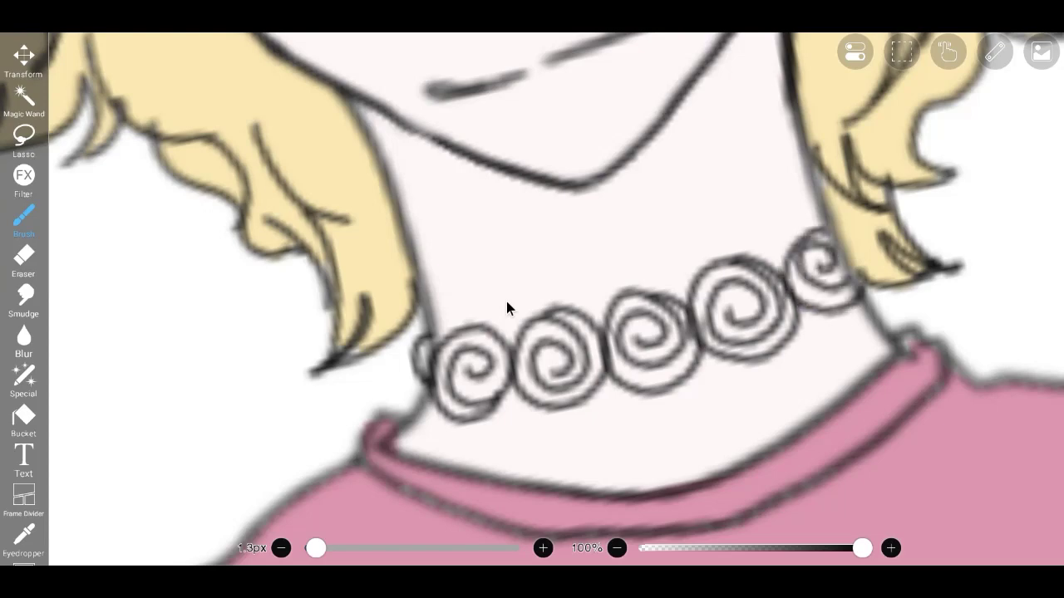
pyautogui.scroll(-10, 507, 309)
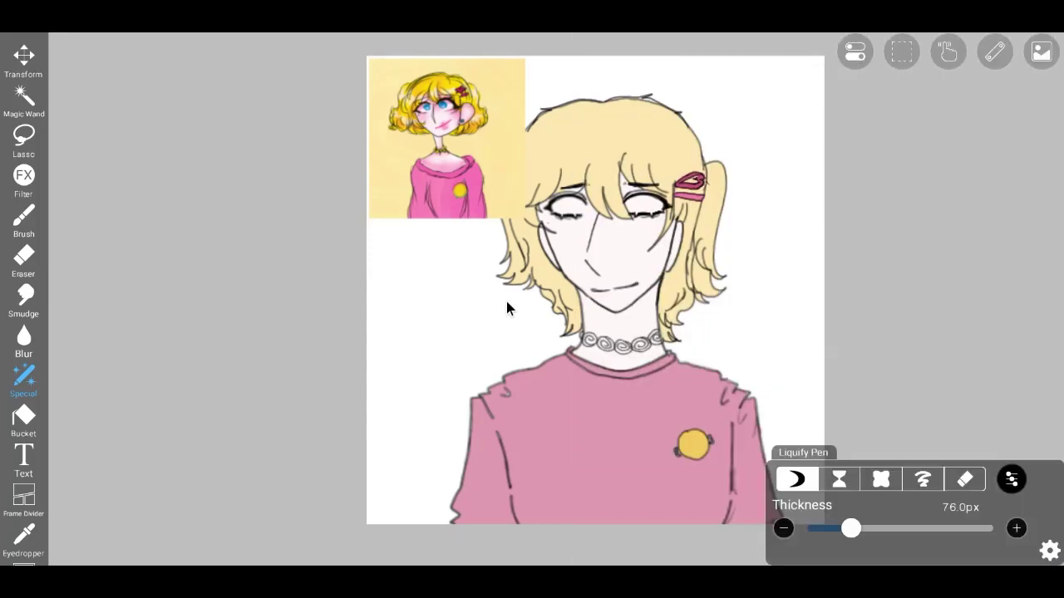
# - Make layer 5 active and choose the pale cream colour #FFF3D7
pyautogui.scroll(-2, 894, 283)
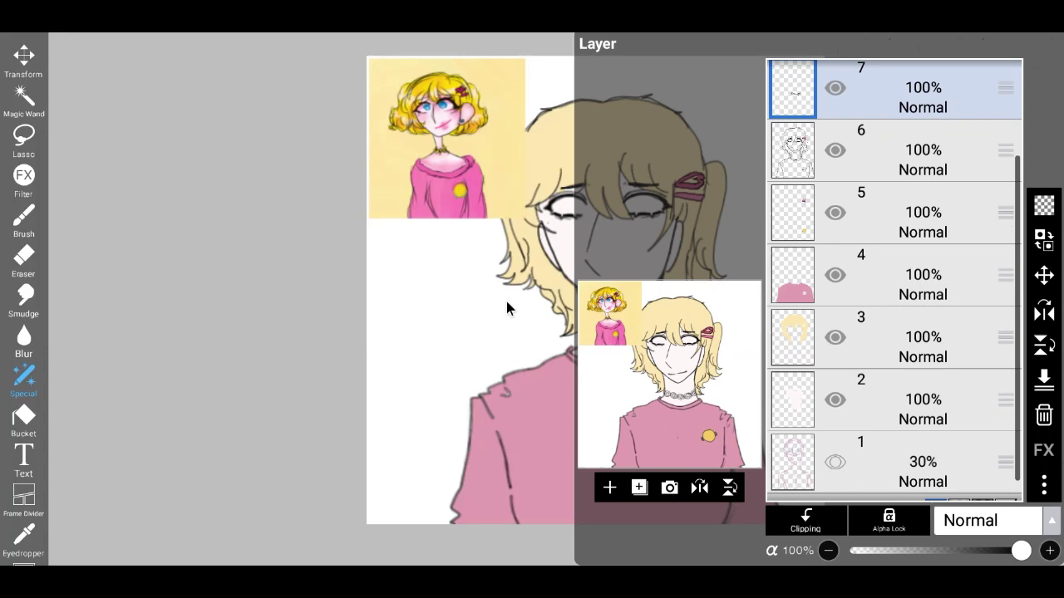
pyautogui.click(893, 212)
pyautogui.press('Escape')
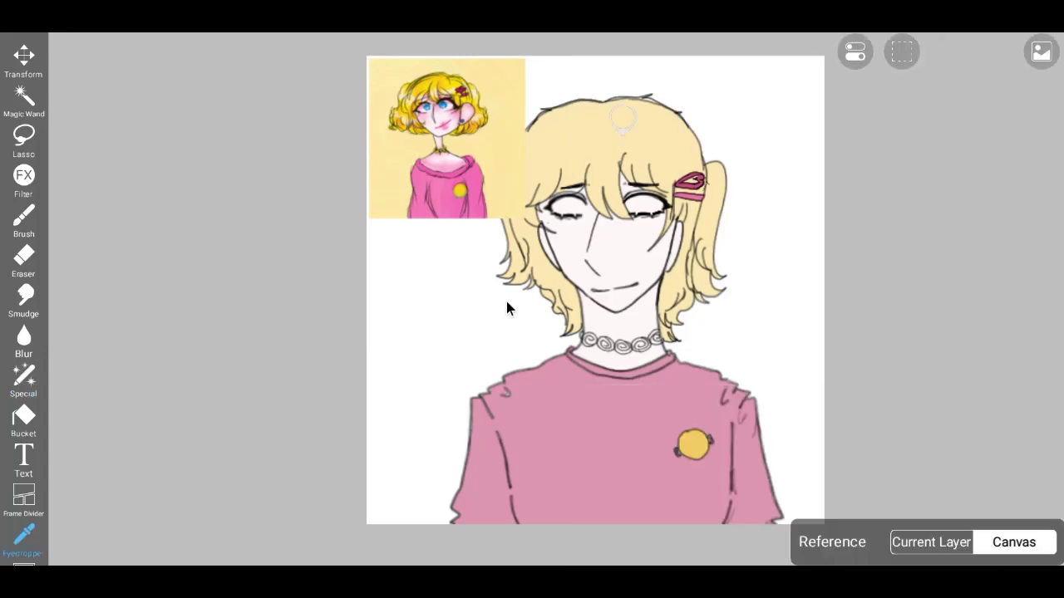
pyautogui.press('b')
pyautogui.press('c')
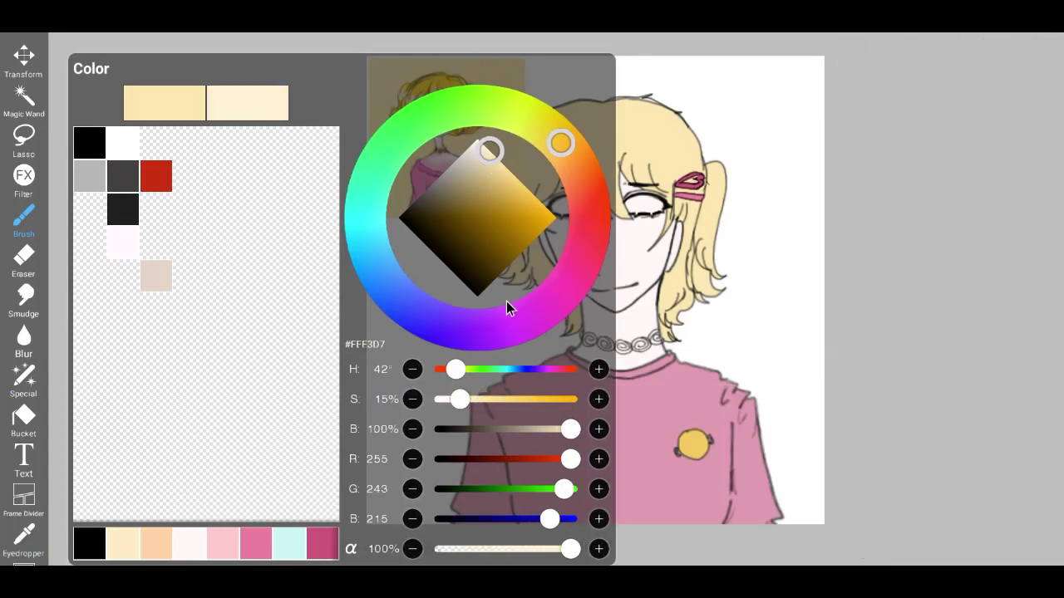
# - Bucket-fill the choker swirls with the cream, then touch up with the brush
pyautogui.press('g')
pyautogui.scroll(10, 507, 307)
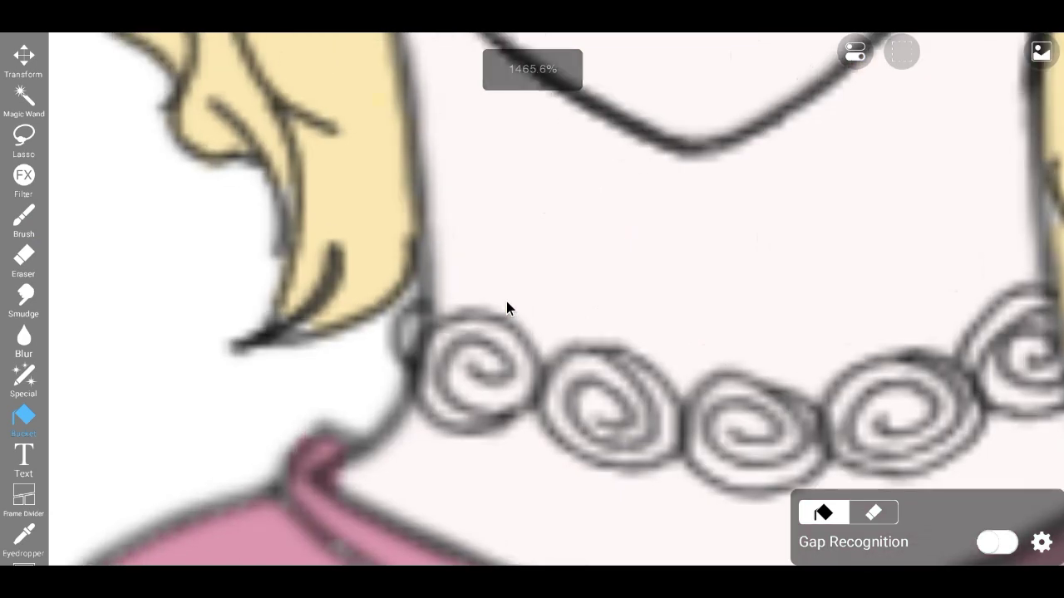
pyautogui.click(507, 308)
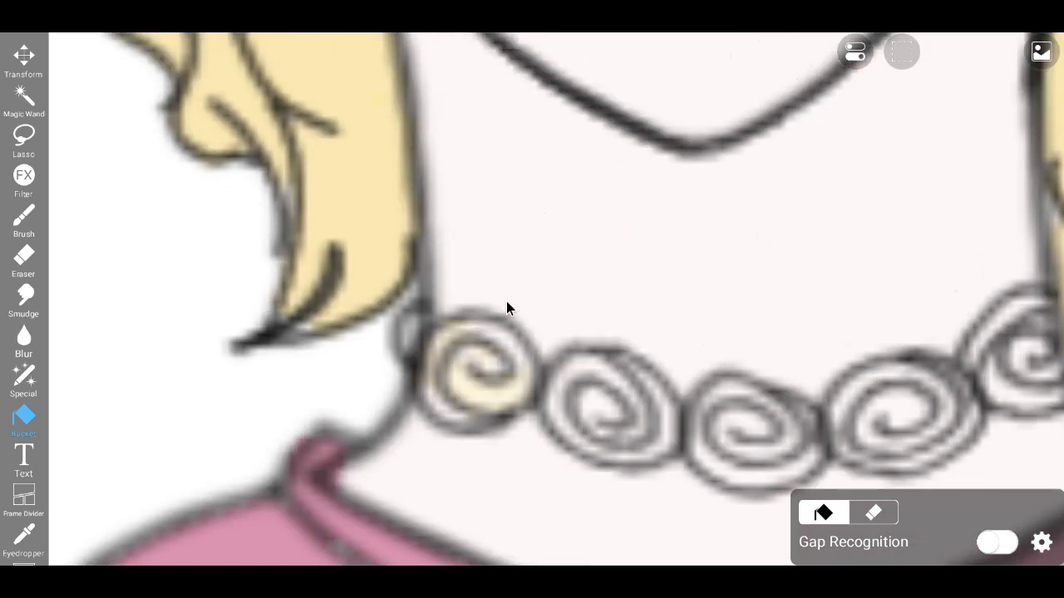
pyautogui.press('b')
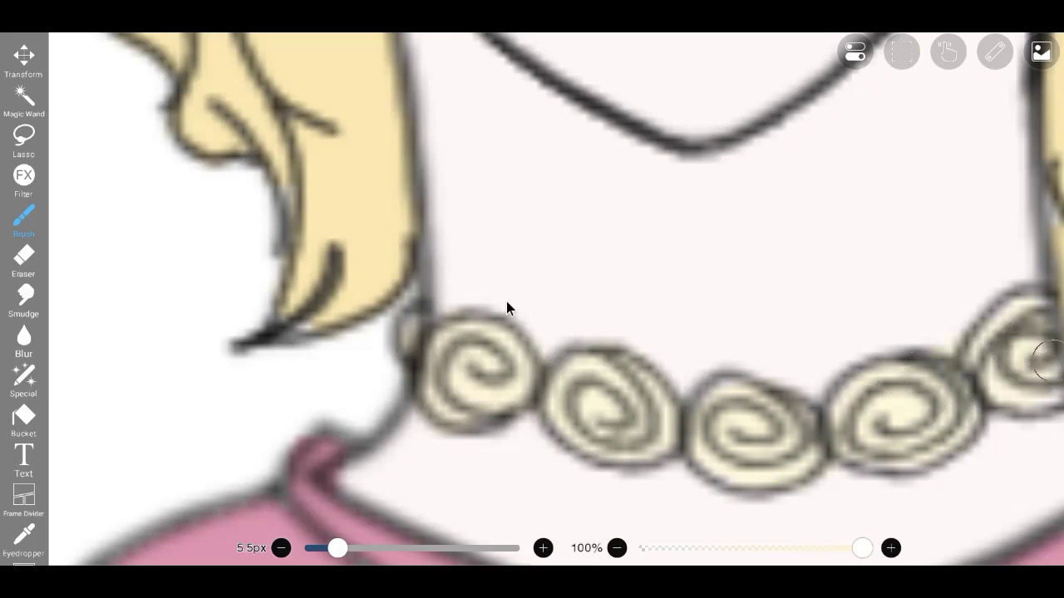
pyautogui.scroll(-10, 507, 308)
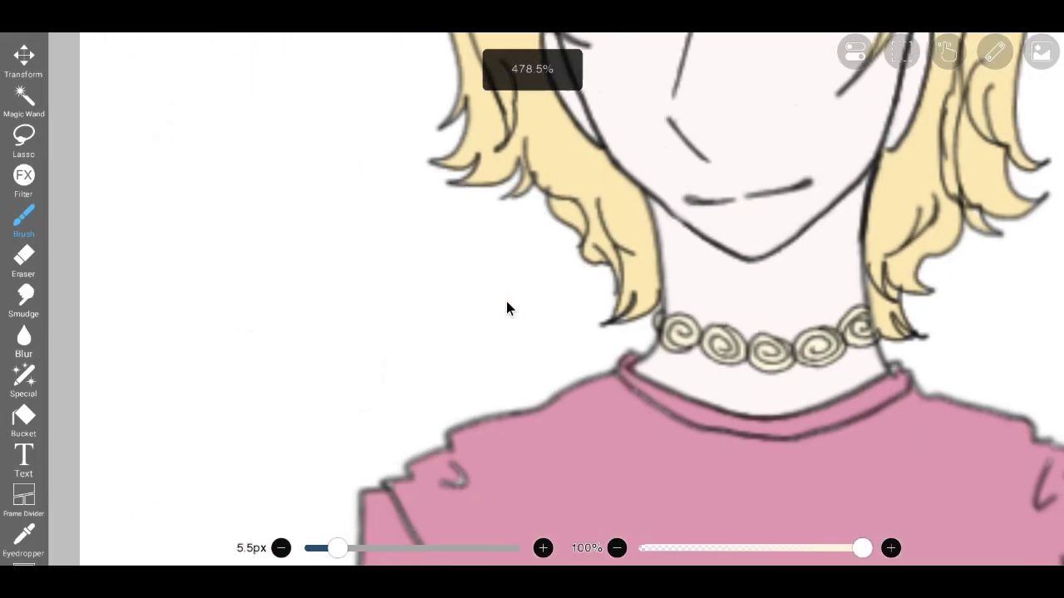
pyautogui.scroll(3, 507, 307)
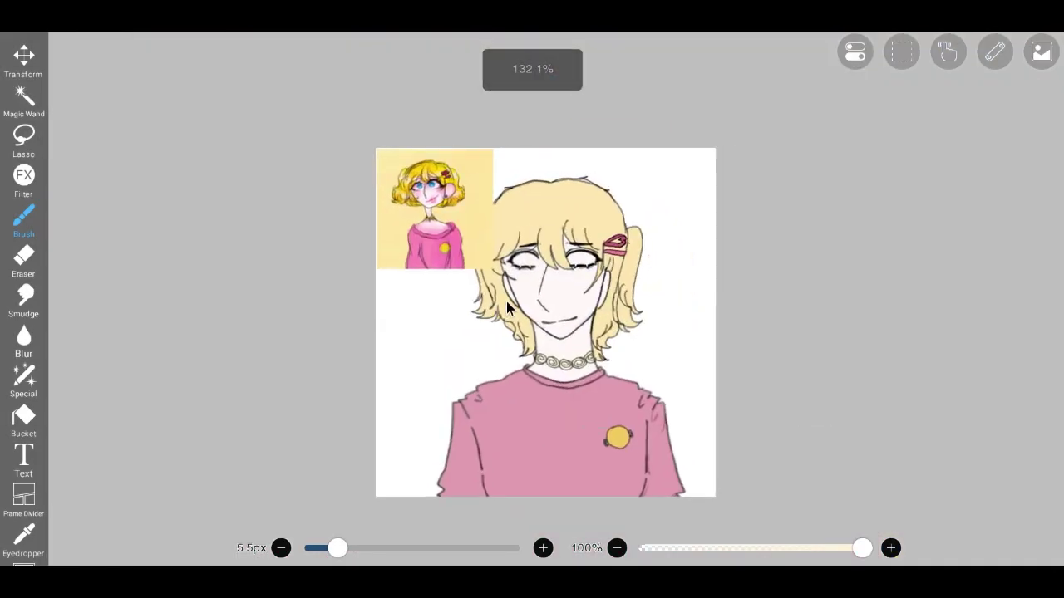
# - Delete the faint 30% layer 1
pyautogui.click(1042, 52)
pyautogui.scroll(-2, 894, 283)
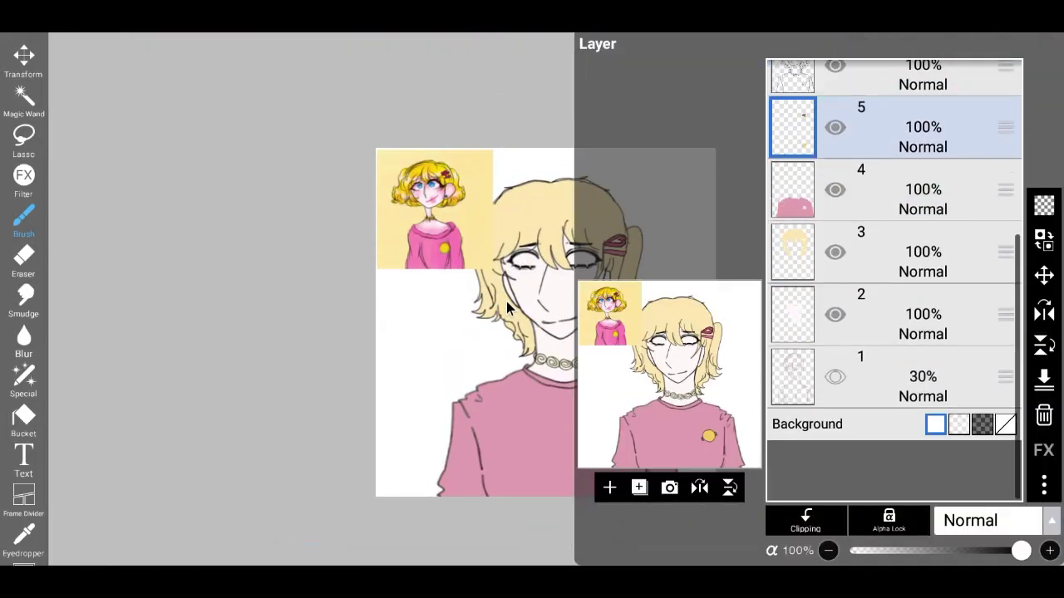
pyautogui.click(897, 437)
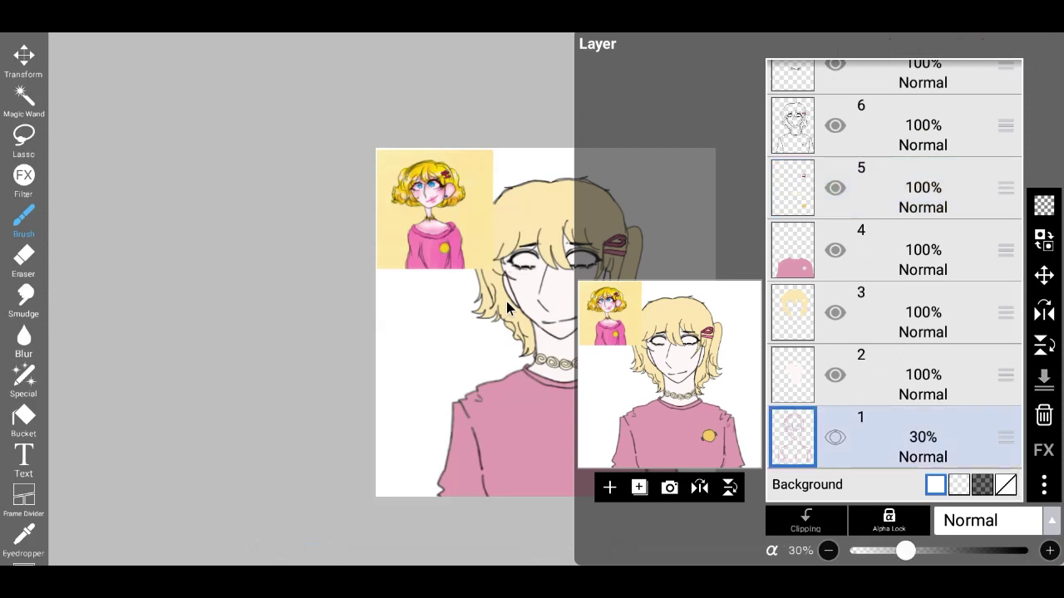
pyautogui.click(1043, 415)
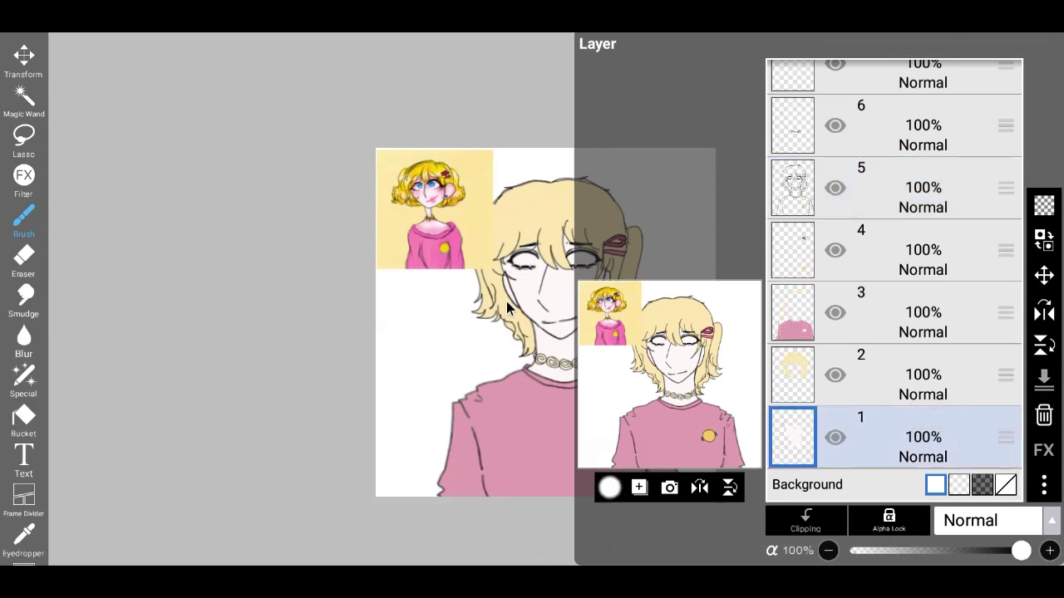
# - Add a new empty layer above layer 1 and check the brush settings
pyautogui.click(638, 487)
pyautogui.click(507, 308)
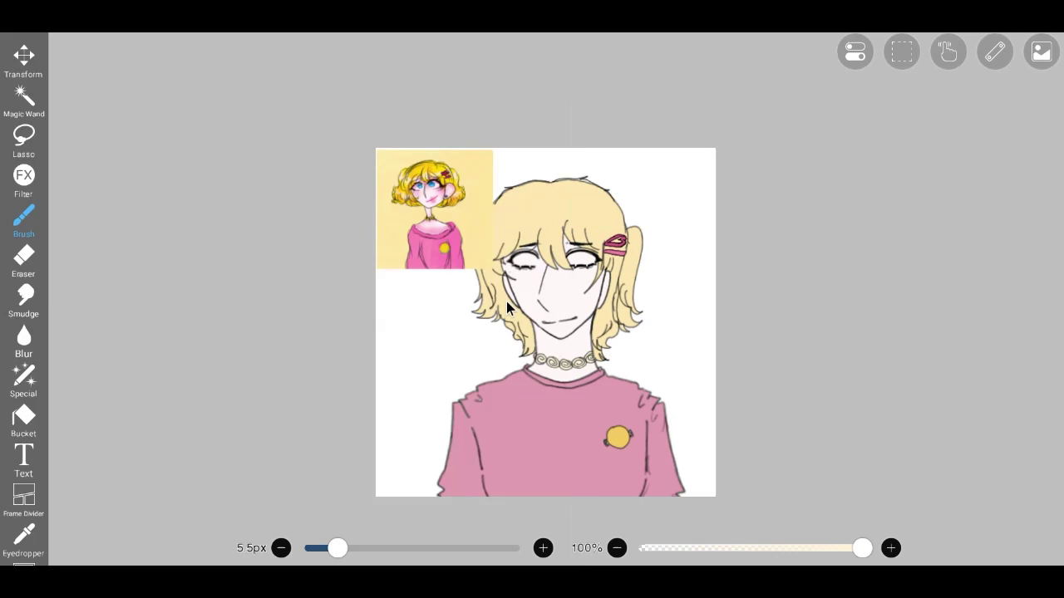
pyautogui.click(24, 218)
pyautogui.click(23, 217)
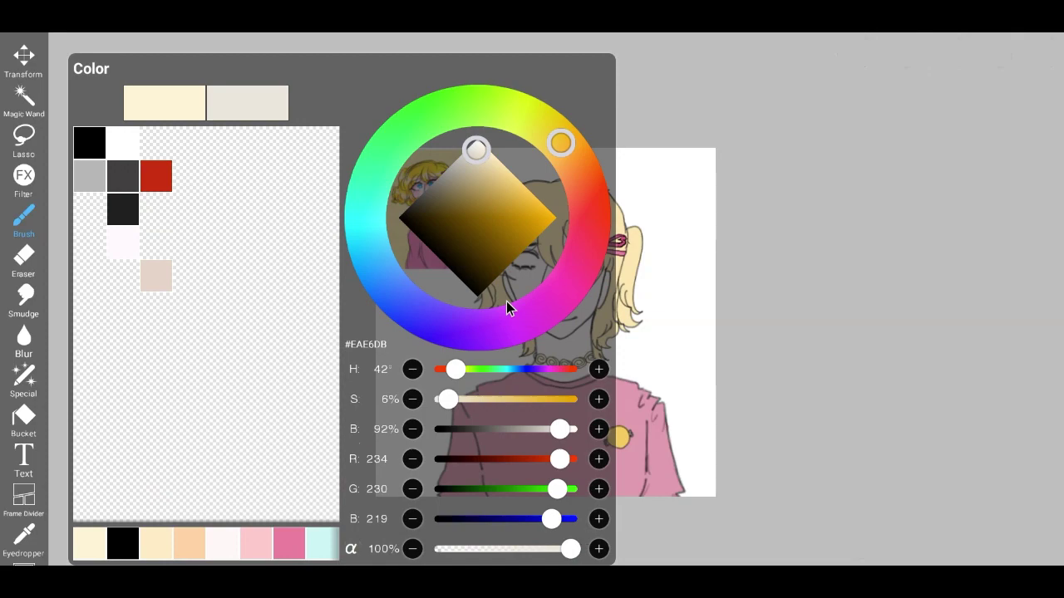
# - Brush trial grey shading into both eye whites, then undo both strokes
pyautogui.press('Escape')
pyautogui.scroll(5, 507, 307)
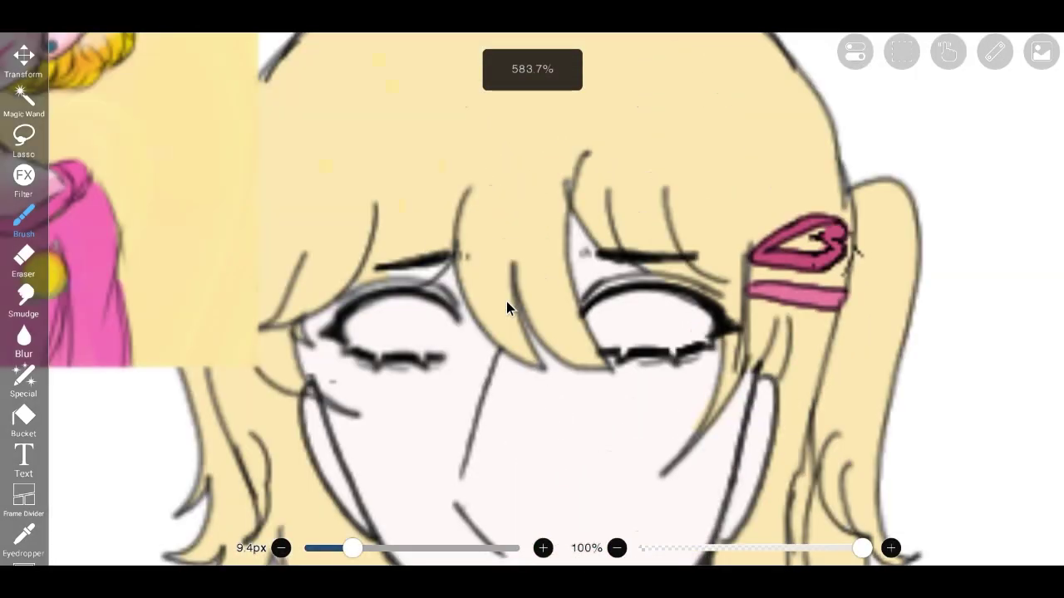
pyautogui.scroll(2, 532, 300)
pyautogui.moveTo(352, 547); pyautogui.dragTo(368, 548)
pyautogui.moveTo(661, 334)
pyautogui.mouseDown()
pyautogui.moveTo(642, 353)
pyautogui.moveTo(689, 352)
pyautogui.moveTo(628, 327)
pyautogui.mouseUp()
pyautogui.moveTo(415, 333)
pyautogui.mouseDown()
pyautogui.moveTo(372, 359)
pyautogui.moveTo(423, 350)
pyautogui.moveTo(399, 358)
pyautogui.mouseUp()
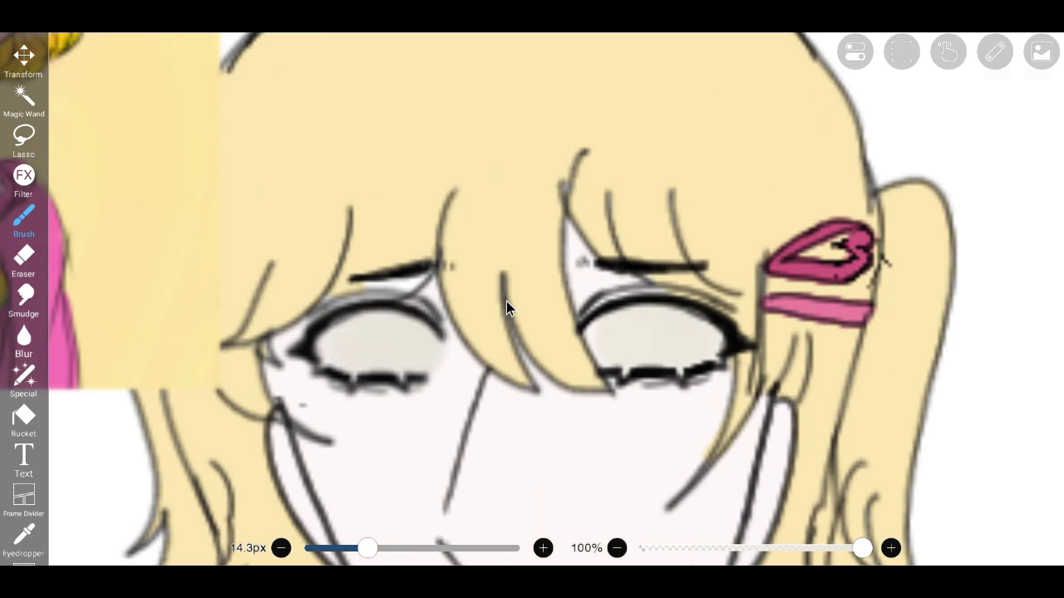
pyautogui.scroll(-3, 532, 299)
pyautogui.scroll(3, 508, 307)
pyautogui.hotkey('ctrl', 'z')
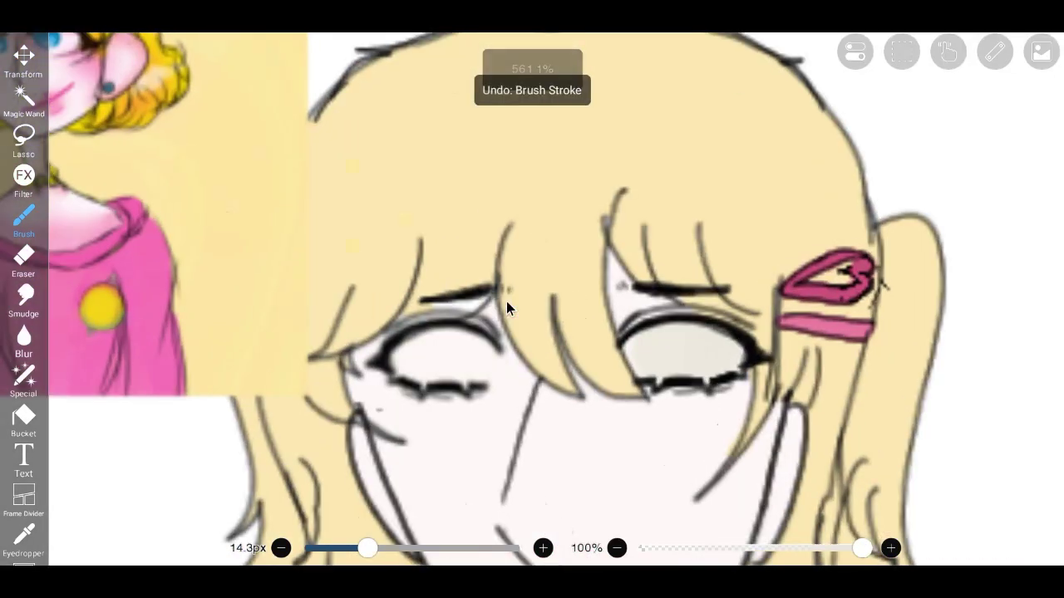
pyautogui.hotkey('ctrl', 'z')
# - Repaint both eye whites in the warmer pale grey #EEE9E6
pyautogui.scroll(2, 509, 308)
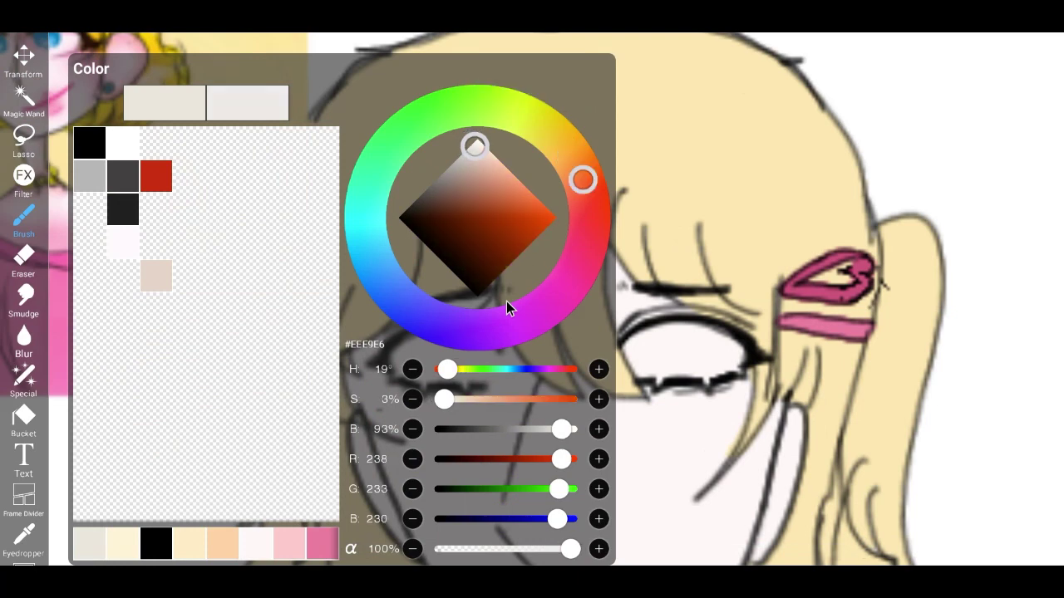
pyautogui.press('Escape')
pyautogui.moveTo(644, 345)
pyautogui.mouseDown()
pyautogui.moveTo(691, 360)
pyautogui.moveTo(682, 336)
pyautogui.moveTo(670, 359)
pyautogui.mouseUp()
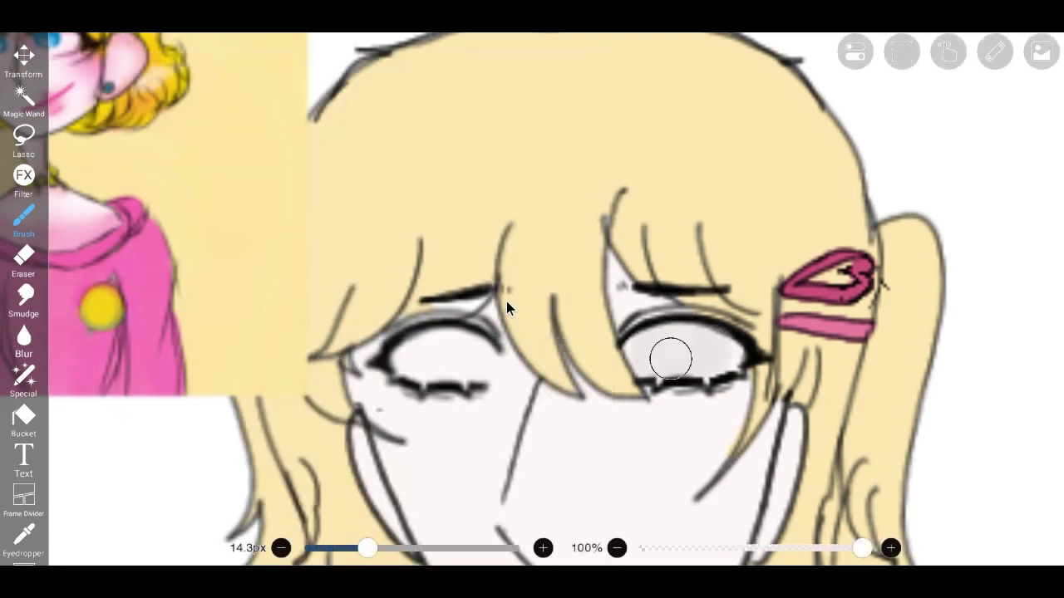
pyautogui.moveTo(448, 340); pyautogui.dragTo(458, 345)
pyautogui.scroll(-5, 507, 309)
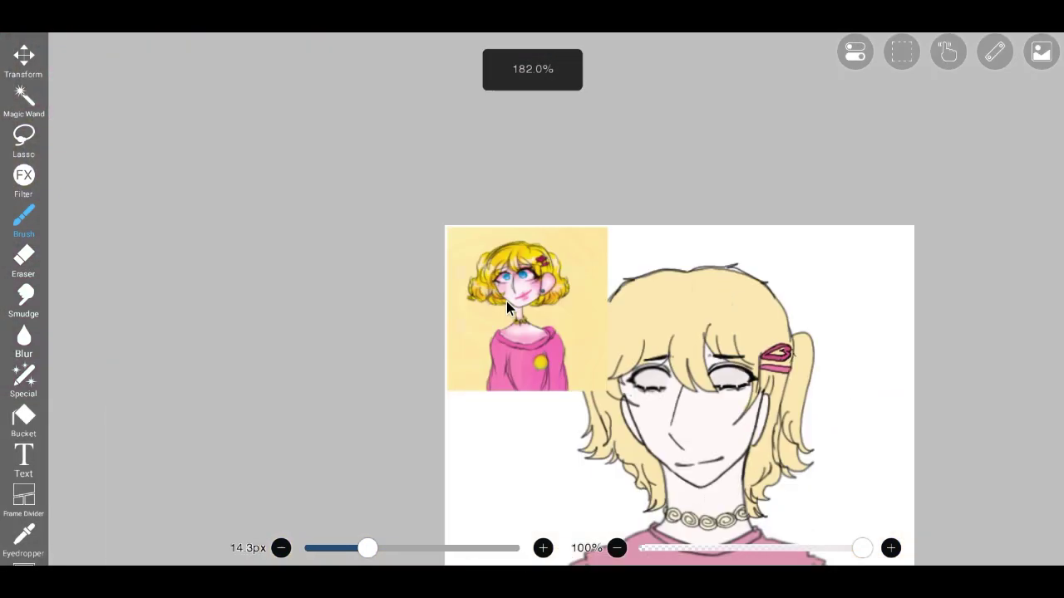
pyautogui.scroll(5, 507, 309)
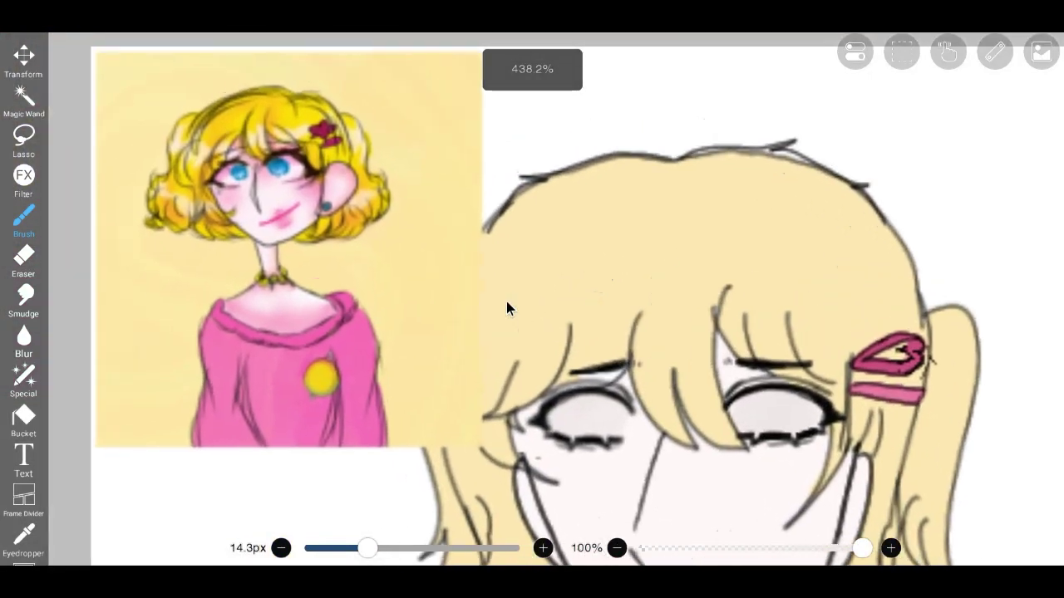
# - Eyedrop the iris blue #067EC1 from the reference picture
pyautogui.click(281, 106)
pyautogui.scroll(-3, 507, 308)
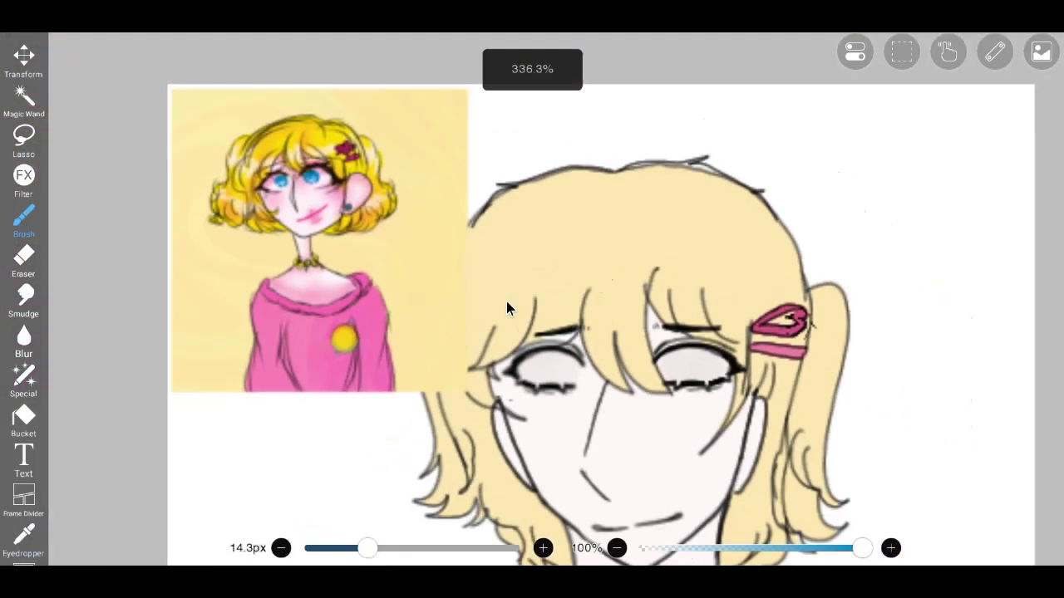
pyautogui.scroll(3, 507, 309)
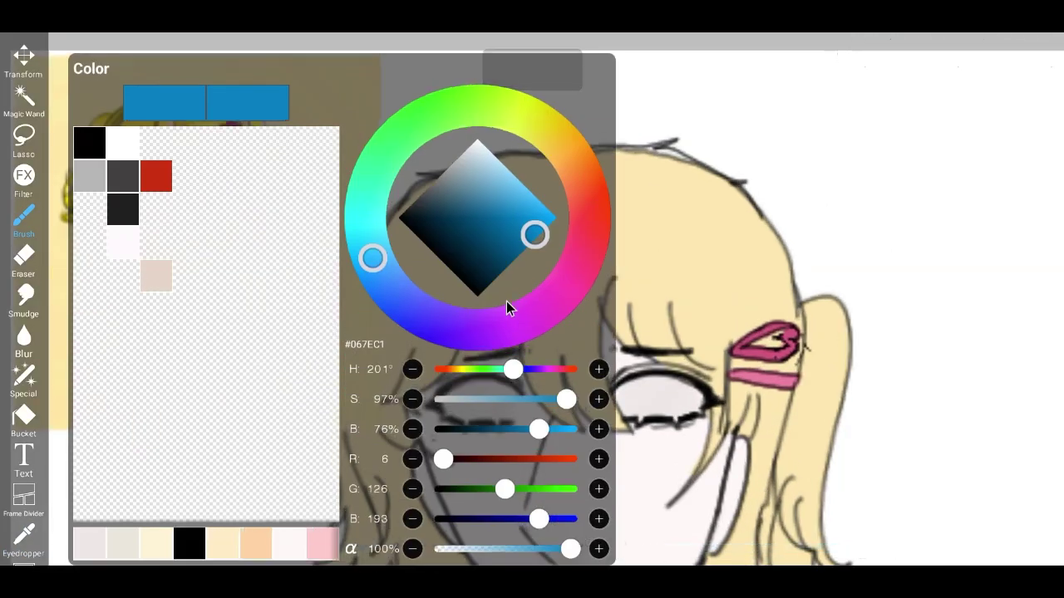
# - Tint the irises soft blue at about 20% opacity, undo a stroke, and darken the lash line
pyautogui.scroll(-2, 507, 308)
pyautogui.scroll(-2, 507, 309)
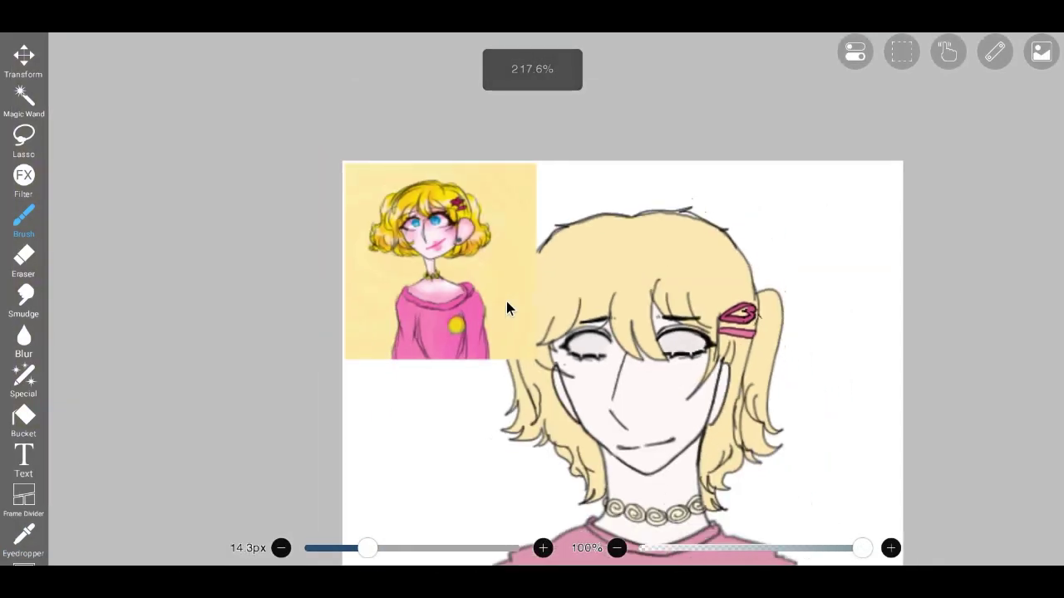
pyautogui.scroll(5, 507, 308)
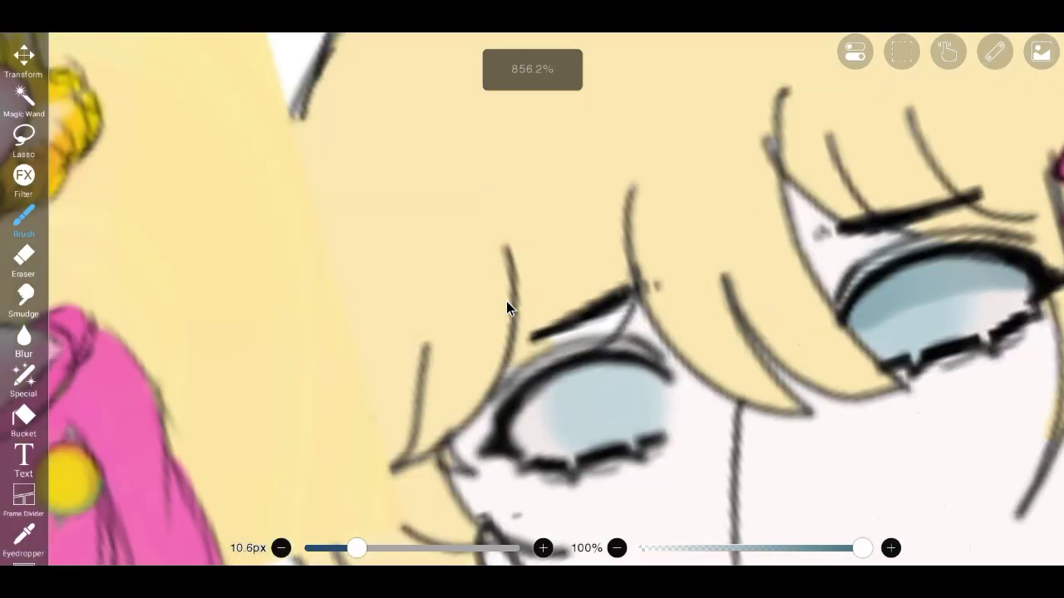
pyautogui.hotkey('ctrl', 'z')
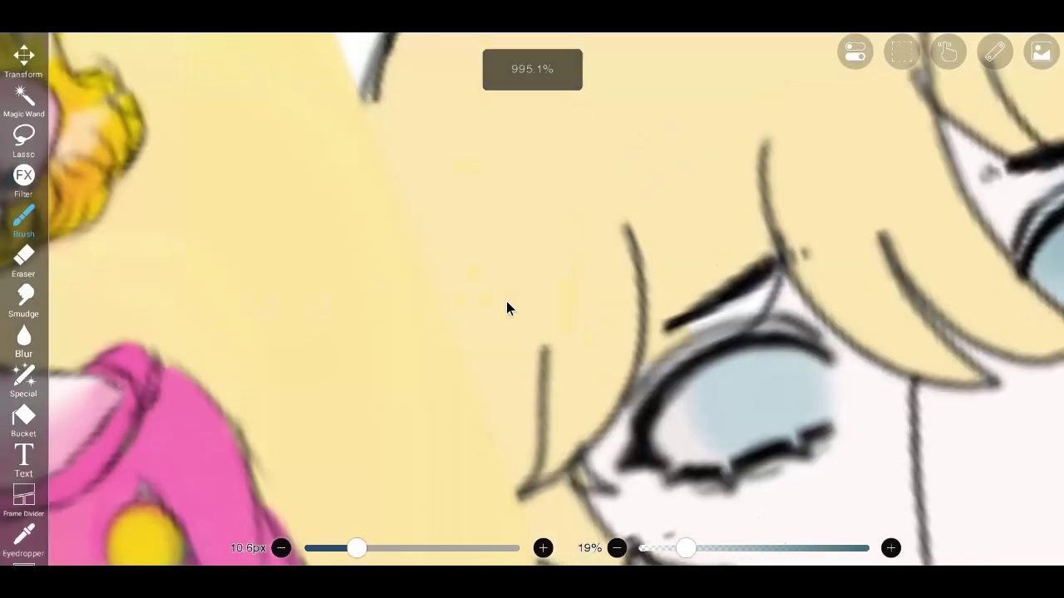
pyautogui.moveTo(814, 349)
pyautogui.mouseDown()
pyautogui.moveTo(693, 397)
pyautogui.moveTo(632, 453)
pyautogui.mouseUp()
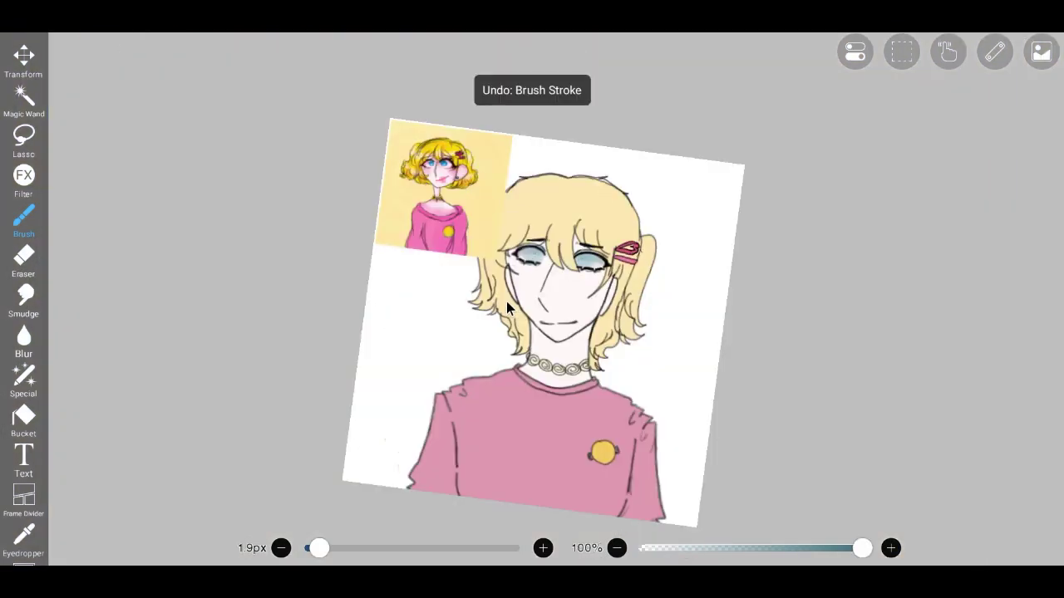
# - Set a 1.9px brush and trace pale pink #FFE2DB along the top of both irises
pyautogui.scroll(5, 507, 309)
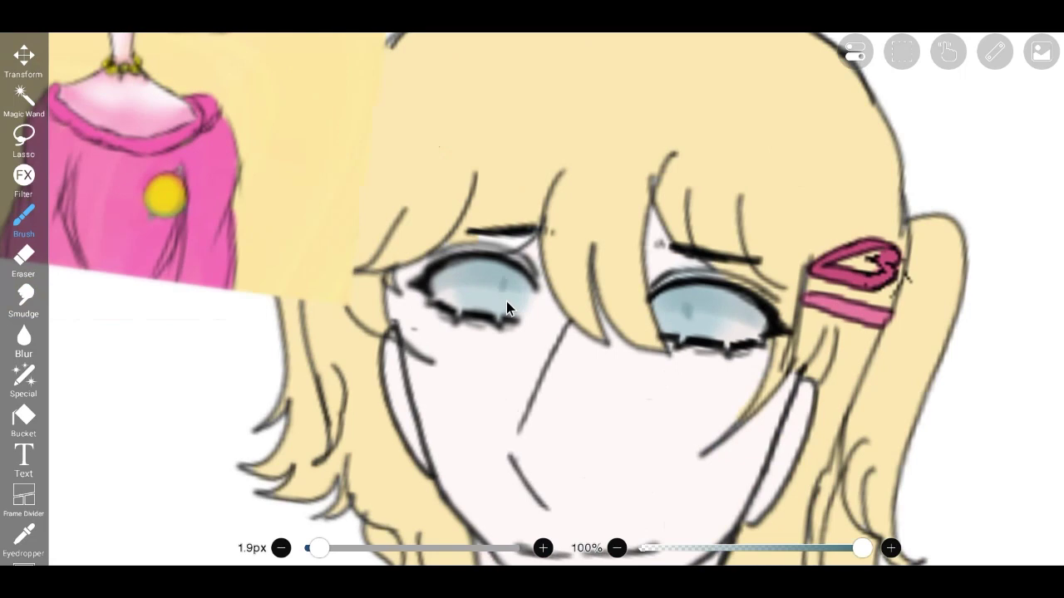
pyautogui.scroll(-5, 507, 308)
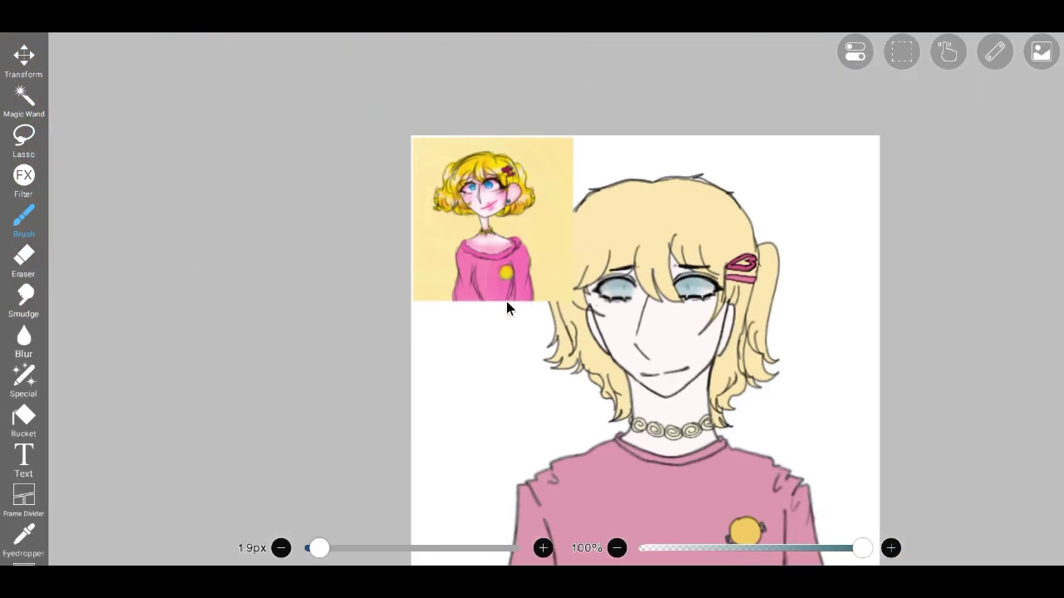
pyautogui.press('b')
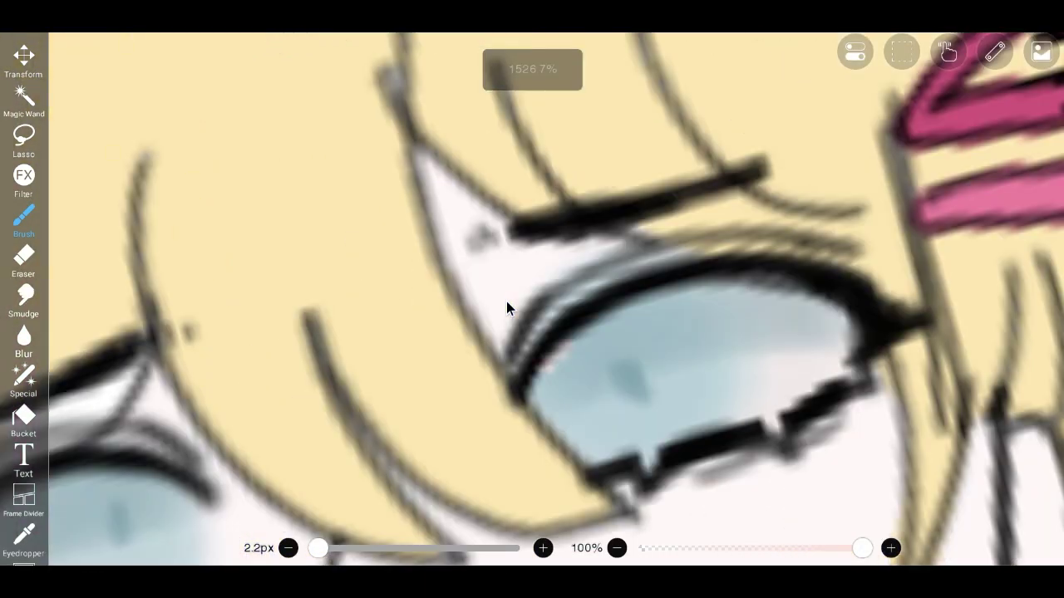
pyautogui.moveTo(540, 370)
pyautogui.mouseDown()
pyautogui.moveTo(690, 289)
pyautogui.moveTo(752, 283)
pyautogui.mouseUp()
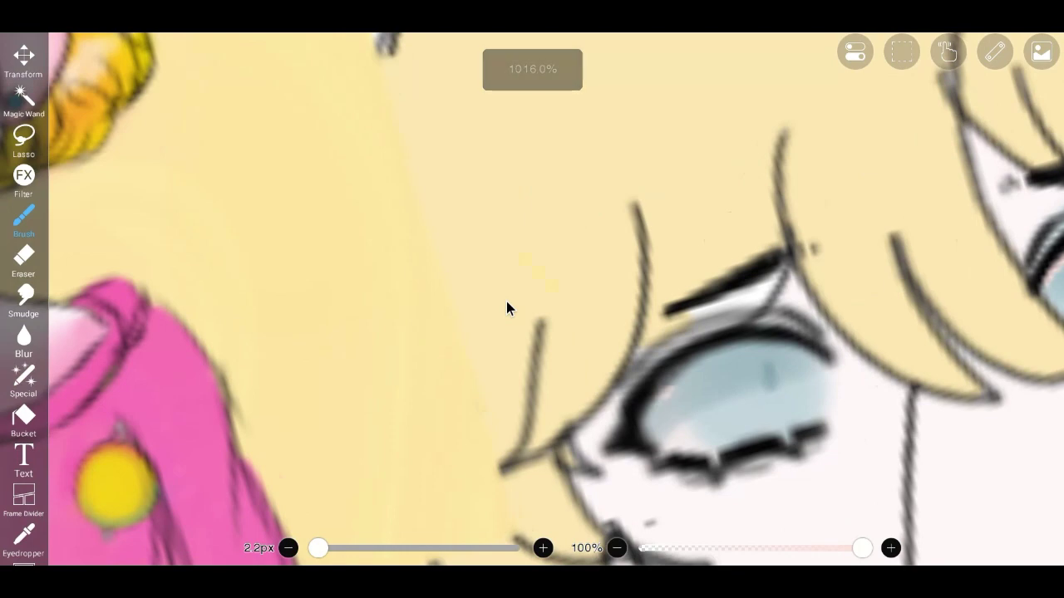
pyautogui.moveTo(640, 420); pyautogui.dragTo(785, 342)
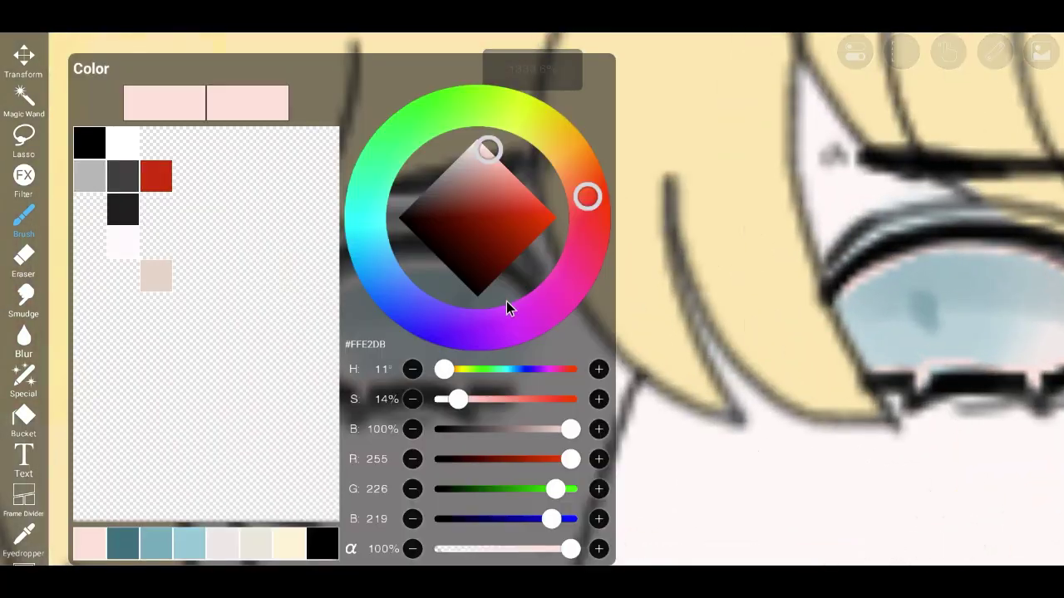
# - Shift the paint colour from pink to a pale cyan
pyautogui.moveTo(587, 195); pyautogui.dragTo(363, 214)
pyautogui.moveTo(487, 147); pyautogui.dragTo(489, 150)
pyautogui.click(831, 333)
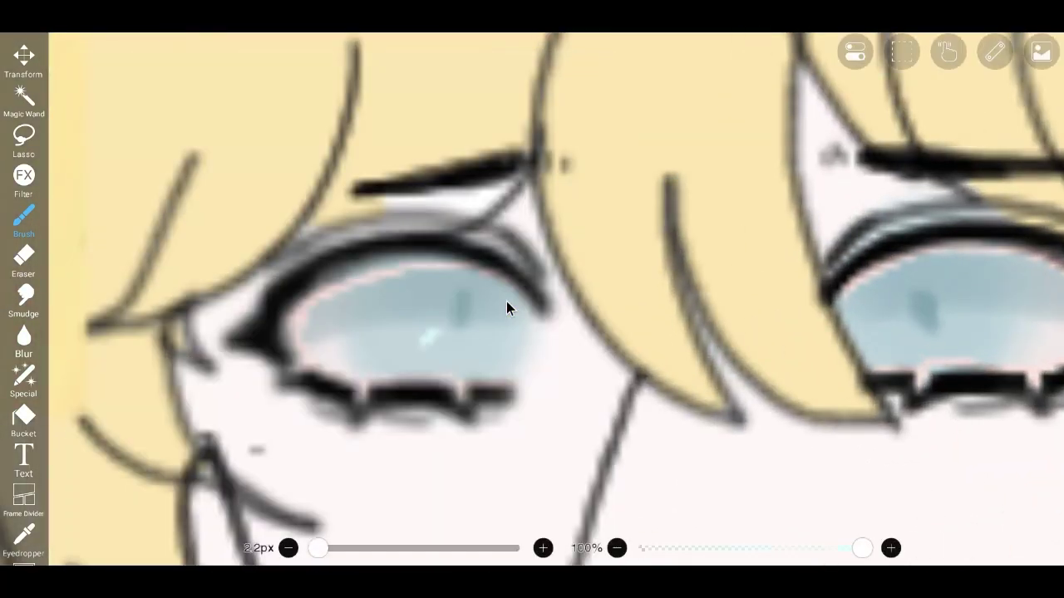
# - Dab small highlights inside both irises with the 2.2px brush
pyautogui.scroll(-5, 507, 308)
pyautogui.scroll(5, 506, 308)
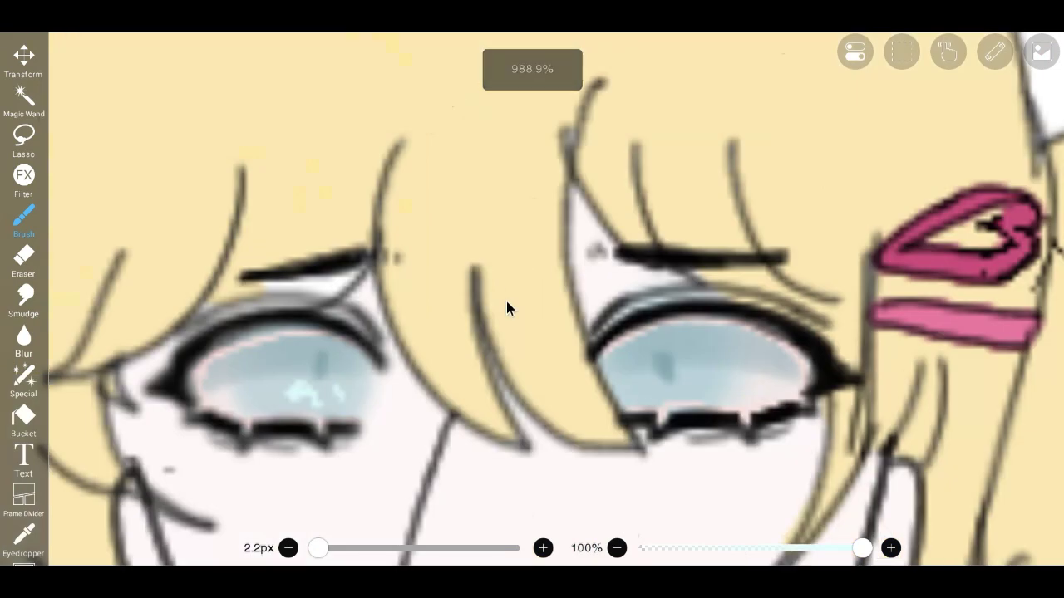
pyautogui.scroll(-5, 507, 307)
pyautogui.scroll(1, 507, 308)
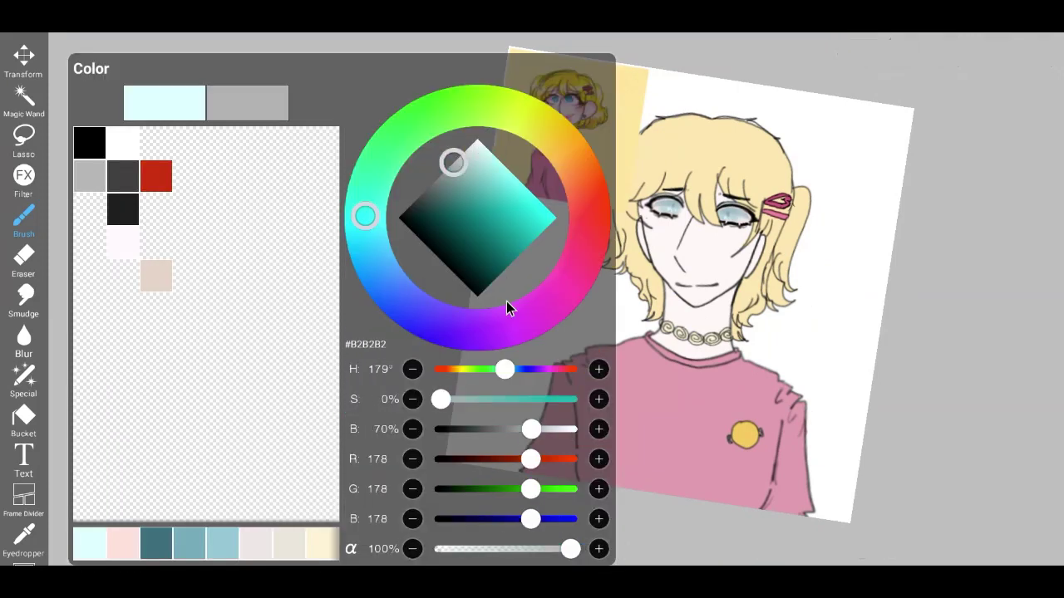
pyautogui.scroll(10, 507, 307)
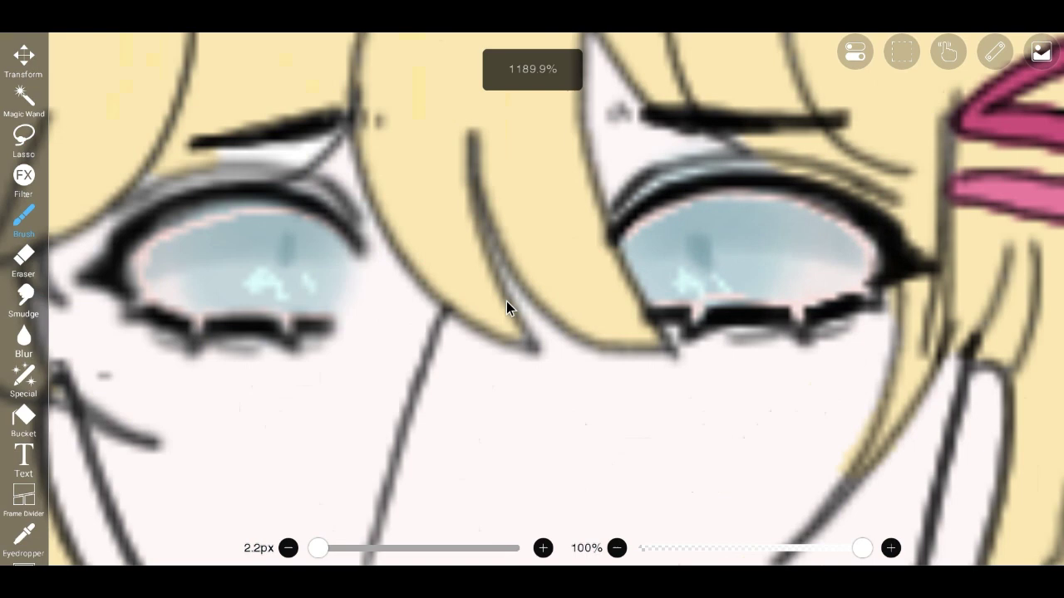
pyautogui.moveTo(753, 231); pyautogui.dragTo(796, 237)
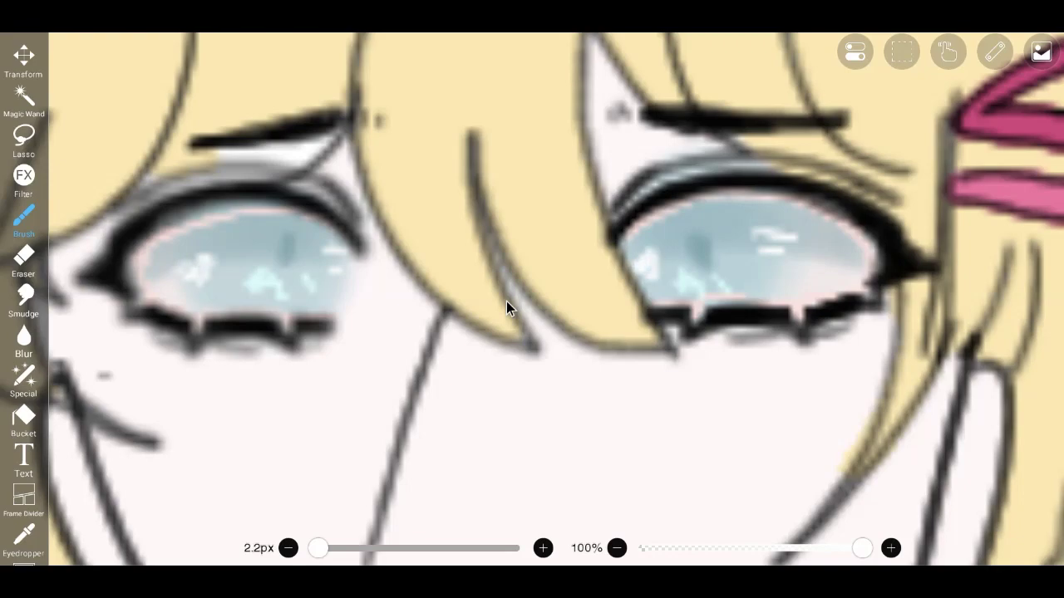
pyautogui.scroll(-10, 507, 308)
pyautogui.scroll(2, 507, 307)
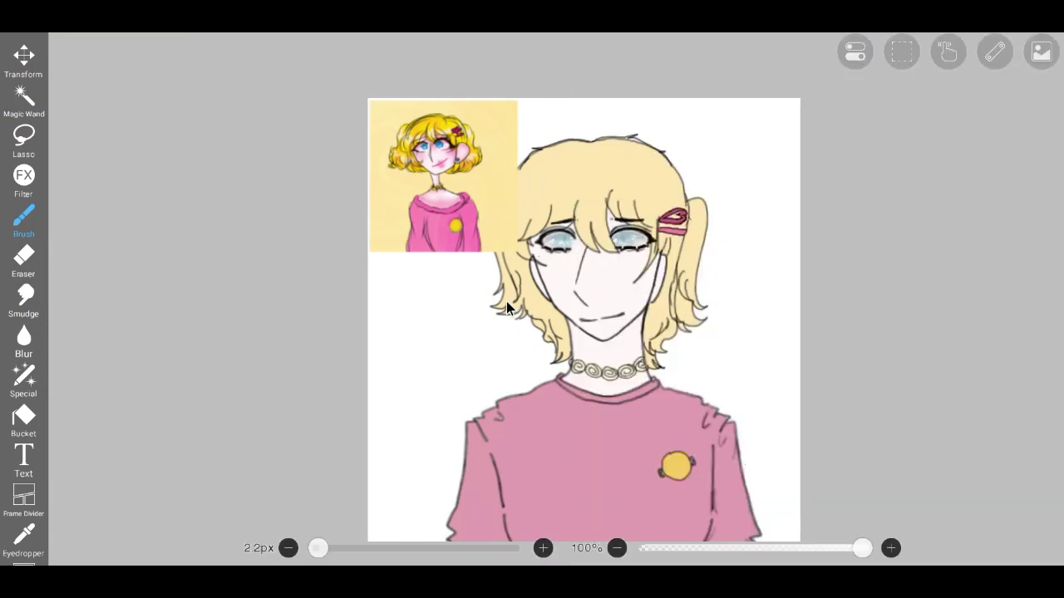
# - Switch to the eraser on layer 6 and resize it to a 0.9px soft Felt Tip Pen
pyautogui.press('e')
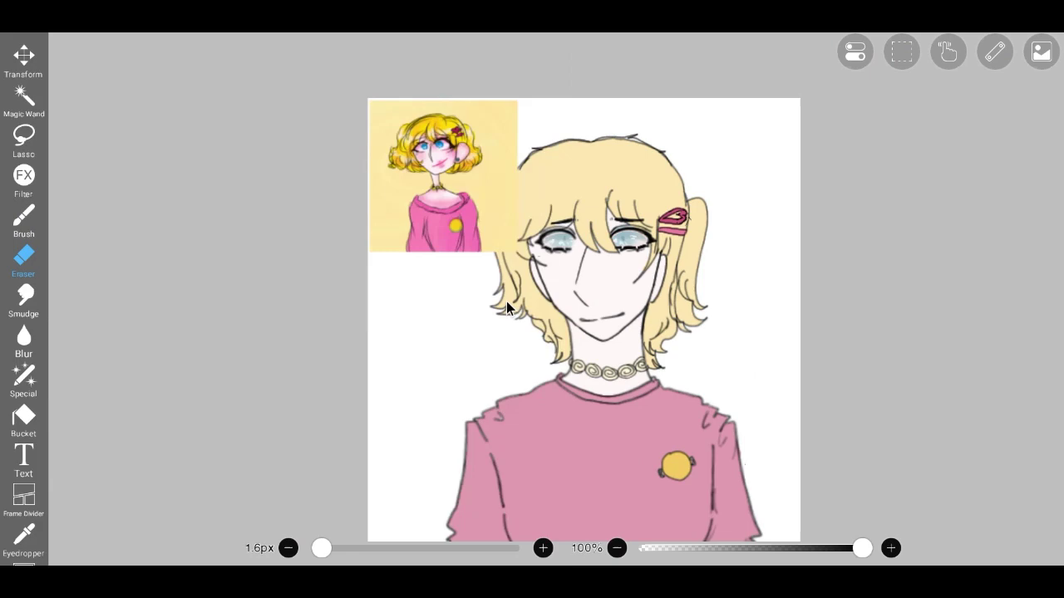
pyautogui.scroll(10, 507, 308)
pyautogui.press('[')
pyautogui.press(']')
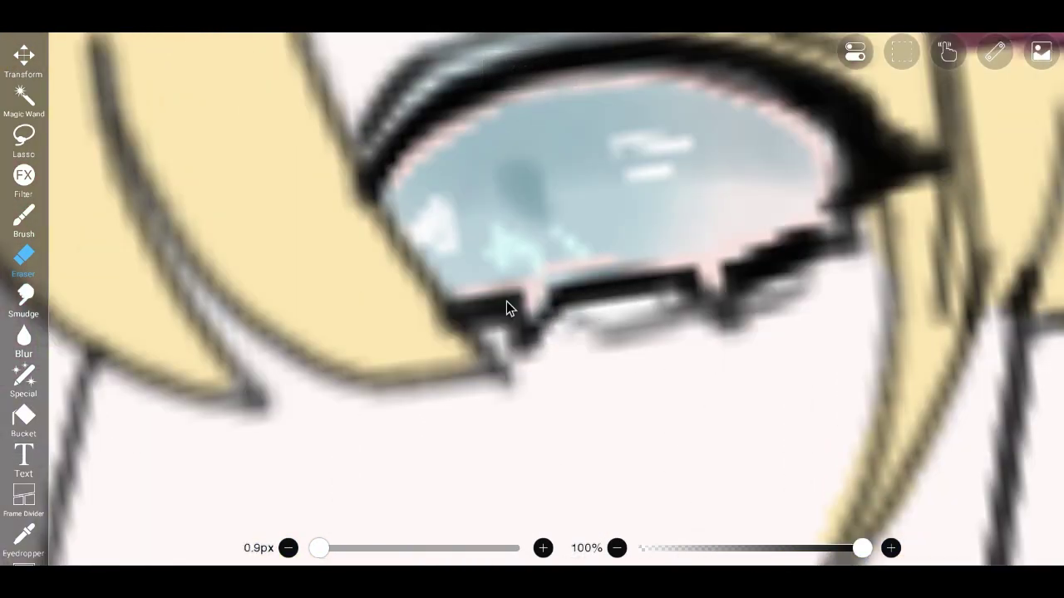
pyautogui.scroll(-5, 507, 307)
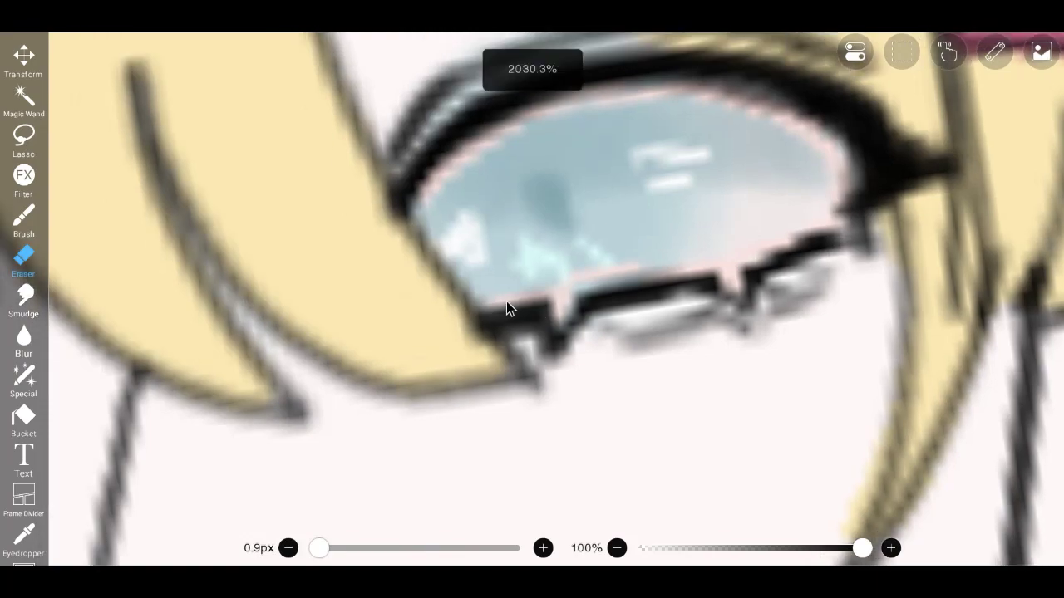
pyautogui.scroll(5, 507, 307)
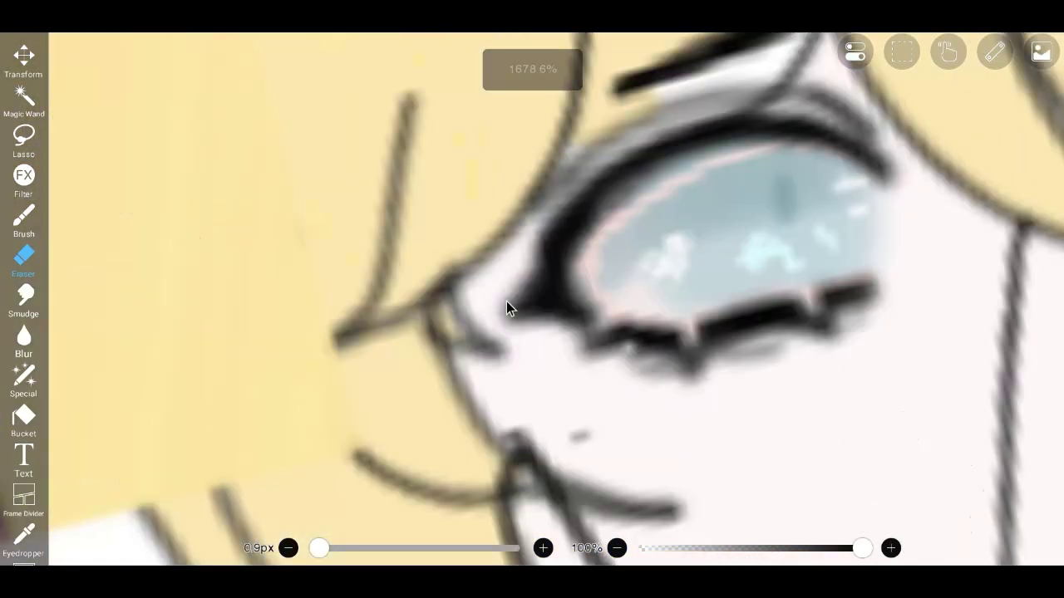
pyautogui.scroll(-6, 507, 307)
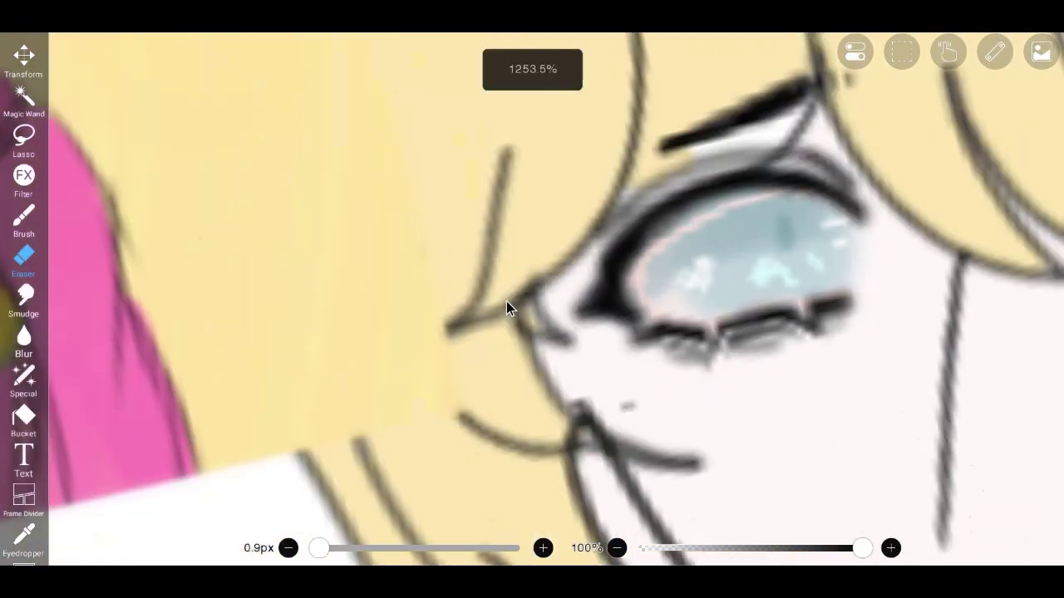
pyautogui.scroll(2, 507, 308)
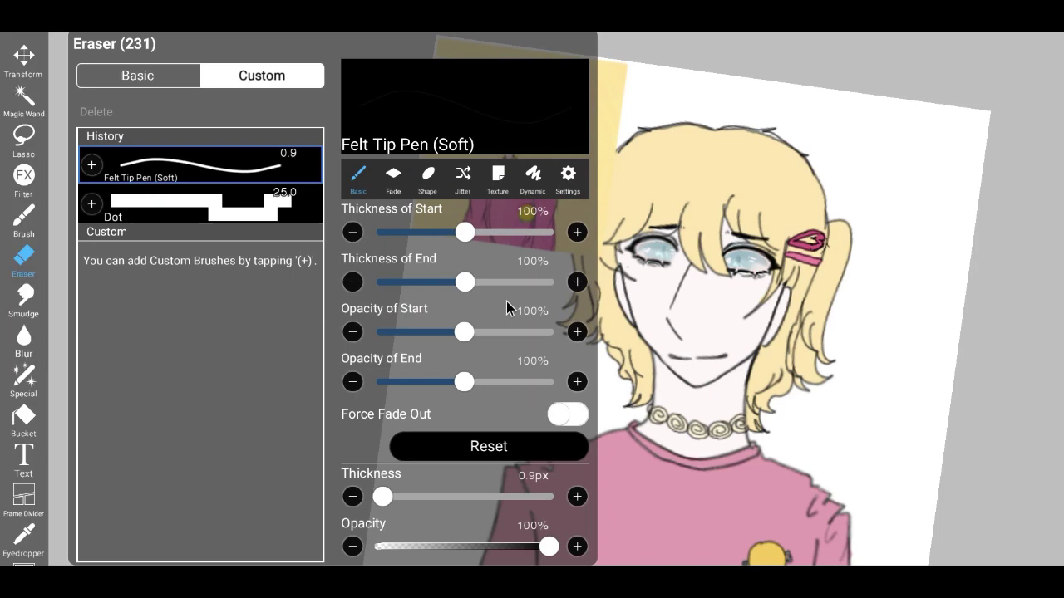
# - Merge the upper layer into layer 1 and add a new layer clipped to it
pyautogui.press('b')
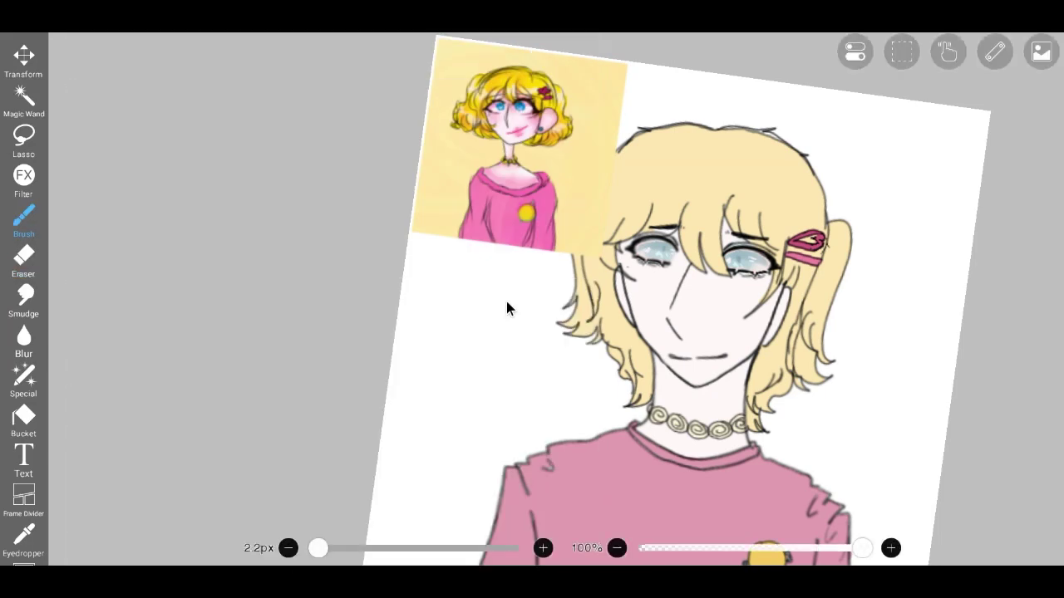
pyautogui.press('l')
pyautogui.hotkey('ctrl', 'e')
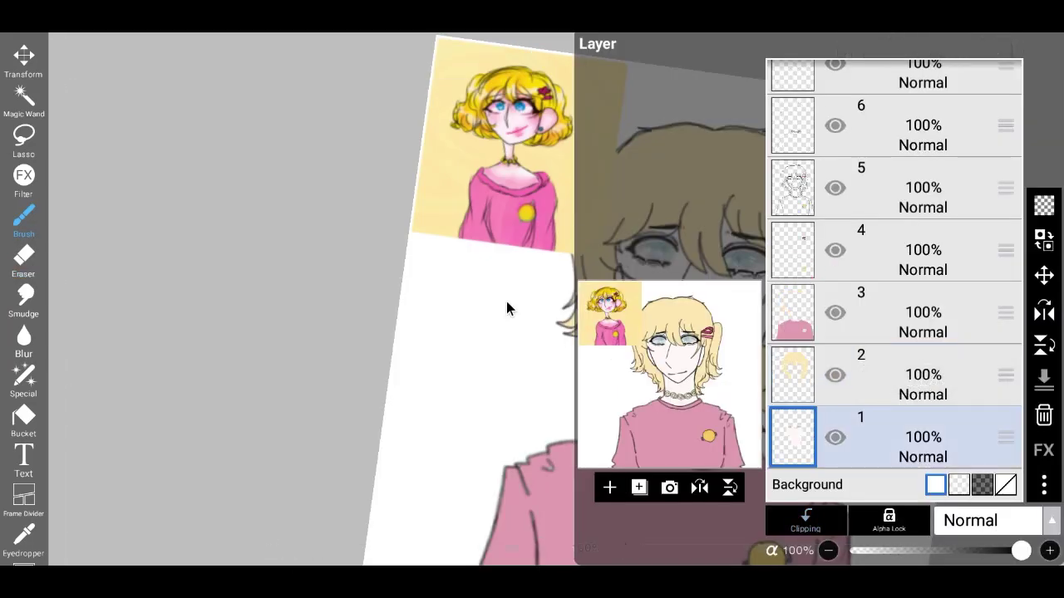
pyautogui.hotkey('ctrl', 'shift', 'n')
pyautogui.hotkey('ctrl', 'alt', 'g')
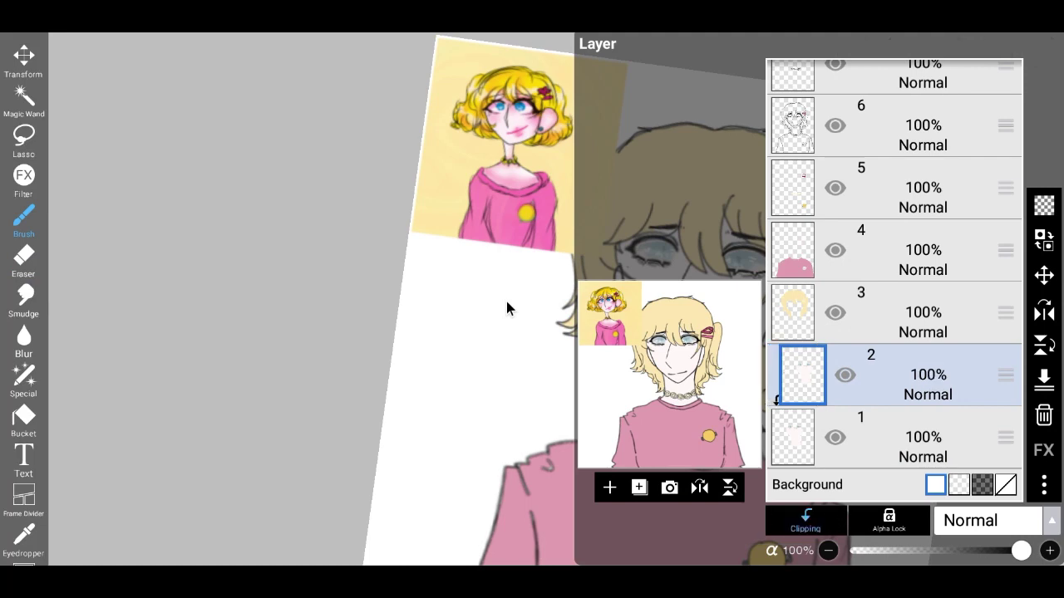
# - Choose the sketchee-colouring brush at 3.0px and bring up the colour picker
pyautogui.press('b')
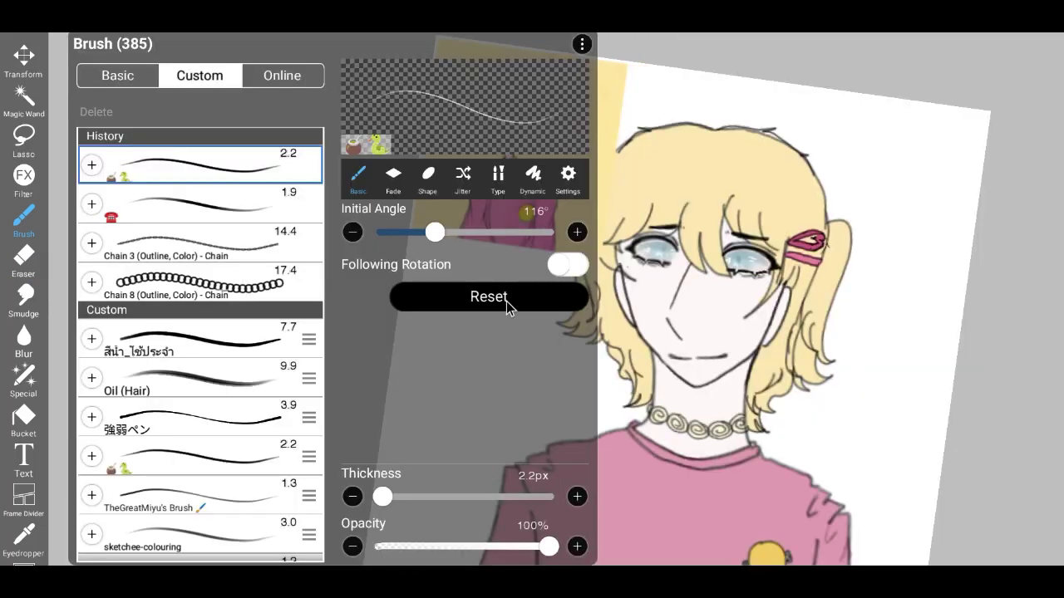
pyautogui.press('Down')
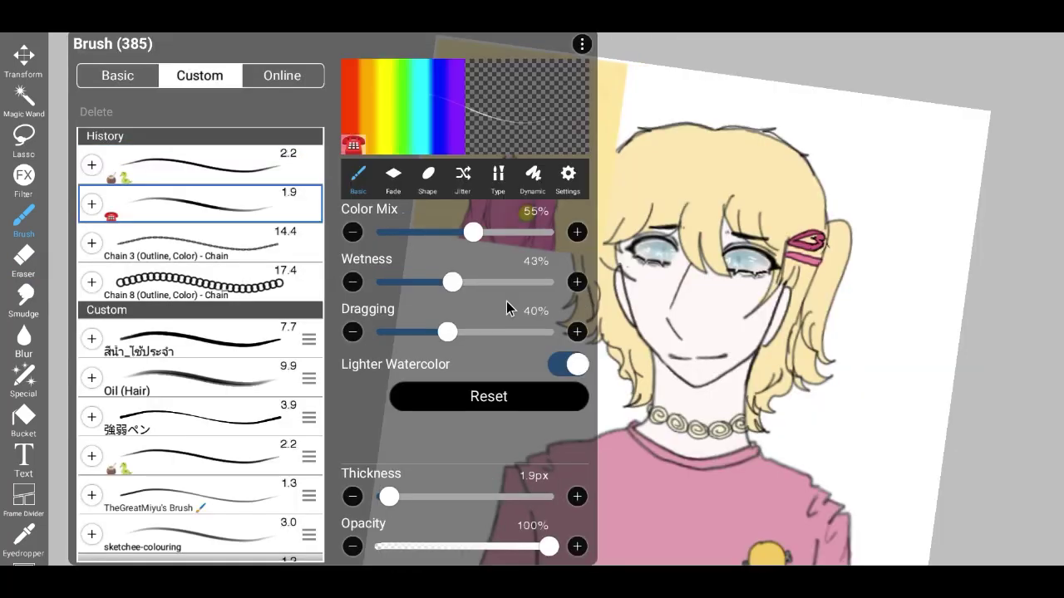
pyautogui.scroll(-7, 200, 349)
pyautogui.scroll(10, 199, 349)
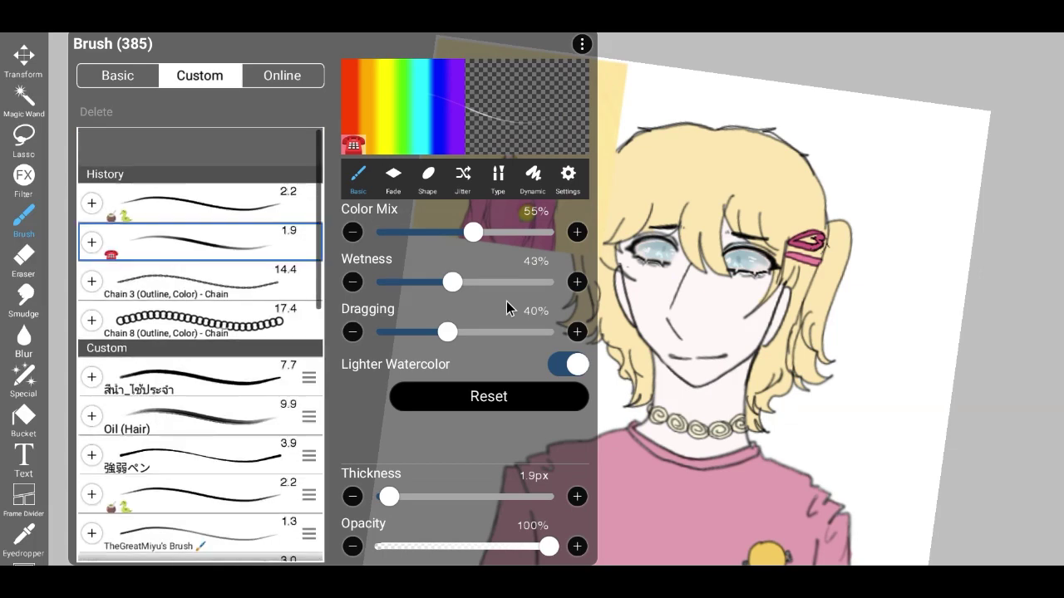
pyautogui.scroll(-5, 199, 349)
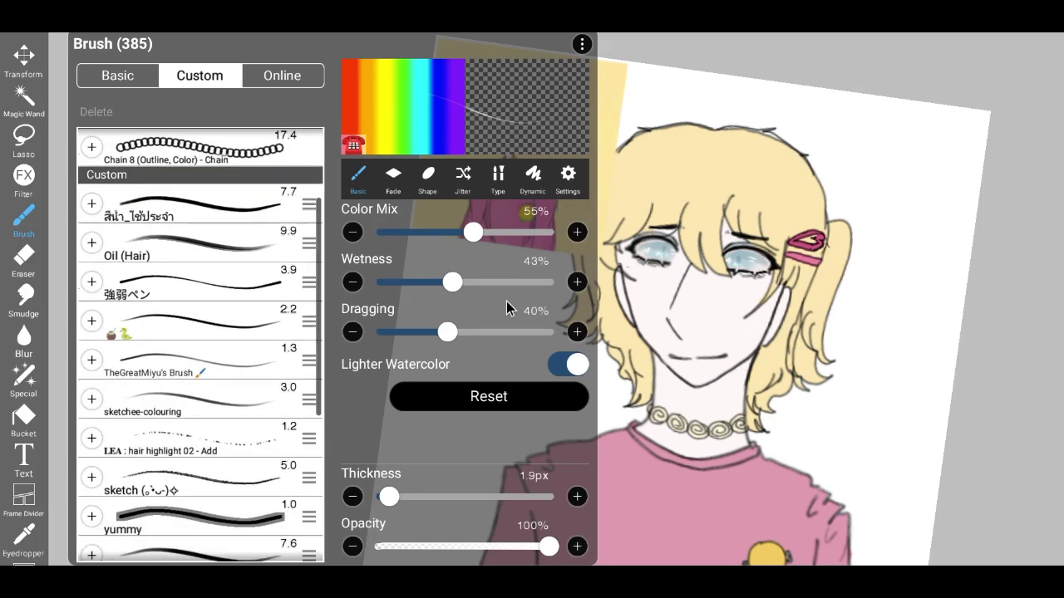
pyautogui.press('Down')
pyautogui.press('b')
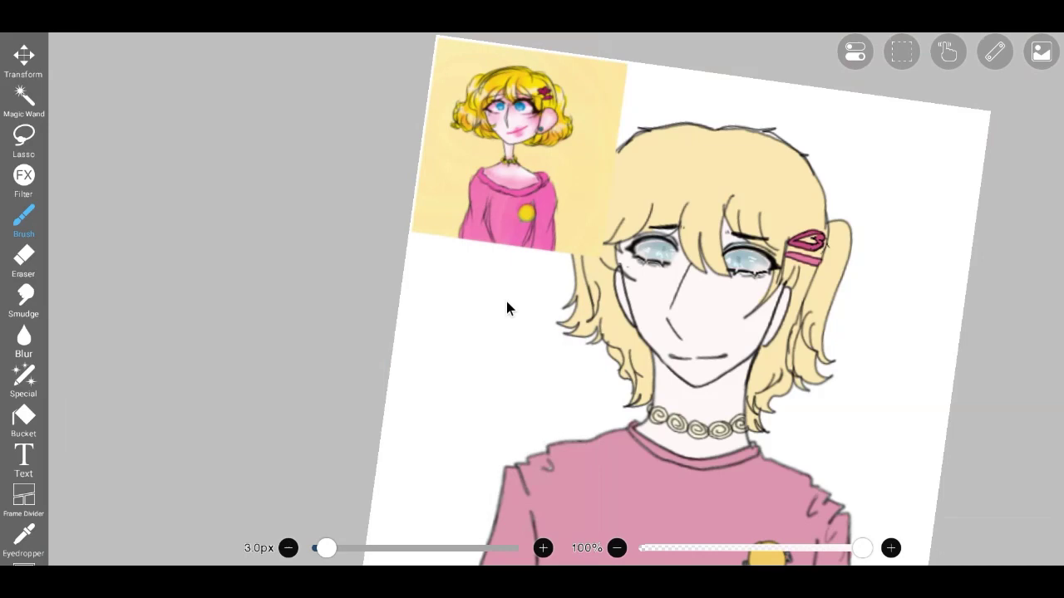
pyautogui.press('c')
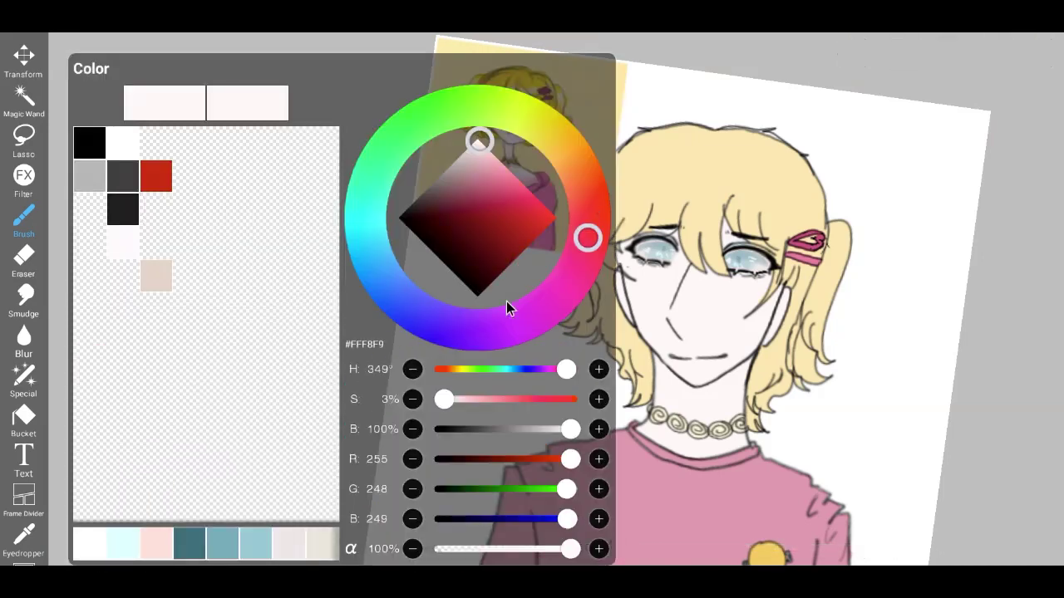
# - Pick a soft pink, set the brush to 9.8px, and paint blush under both eyes
pyautogui.press('c')
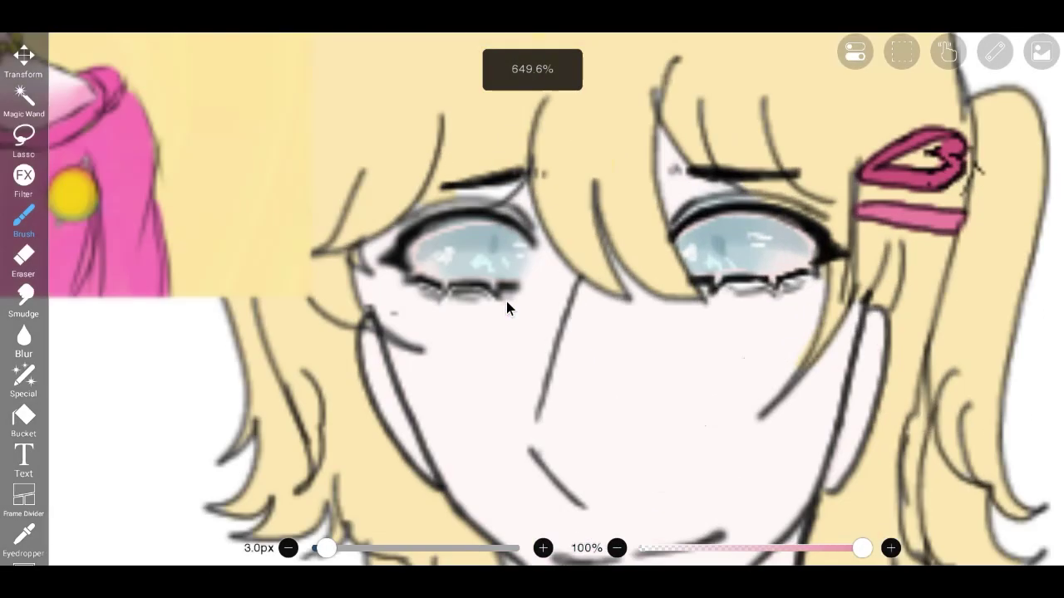
pyautogui.moveTo(325, 547); pyautogui.dragTo(344, 547)
pyautogui.moveTo(785, 309)
pyautogui.mouseDown()
pyautogui.moveTo(840, 294)
pyautogui.moveTo(748, 305)
pyautogui.moveTo(775, 315)
pyautogui.moveTo(843, 294)
pyautogui.moveTo(828, 307)
pyautogui.moveTo(715, 320)
pyautogui.mouseUp()
pyautogui.moveTo(328, 319)
pyautogui.mouseDown()
pyautogui.moveTo(368, 323)
pyautogui.moveTo(326, 292)
pyautogui.mouseUp()
pyautogui.moveTo(344, 329); pyautogui.dragTo(419, 341)
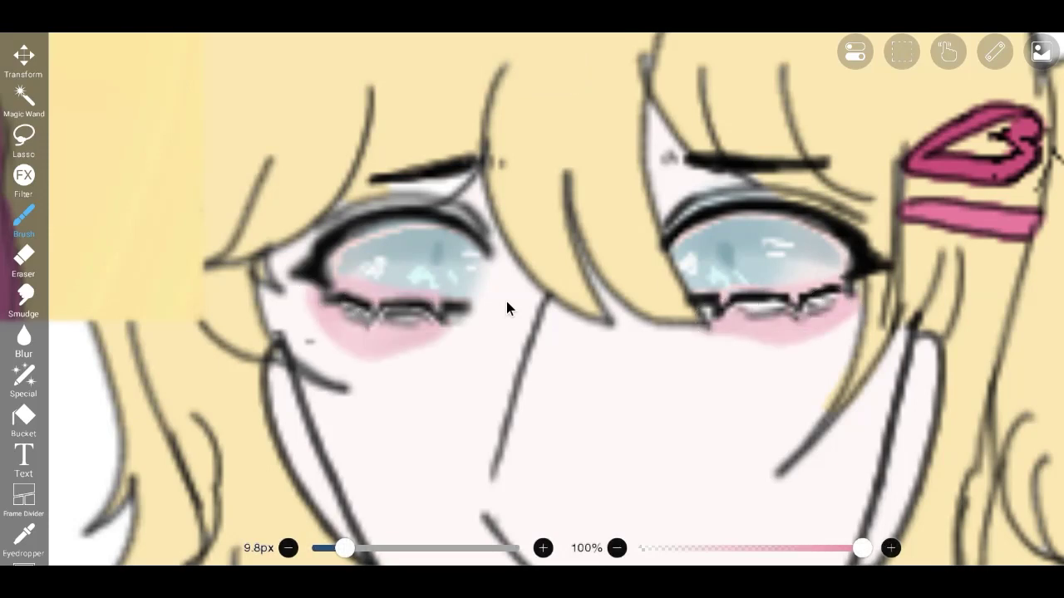
# - Undo the last stroke and repaint, filling out the blush under both eyes
pyautogui.hotkey('ctrl', 'z')
pyautogui.moveTo(453, 309)
pyautogui.mouseDown()
pyautogui.moveTo(330, 305)
pyautogui.moveTo(345, 332)
pyautogui.moveTo(429, 320)
pyautogui.mouseUp()
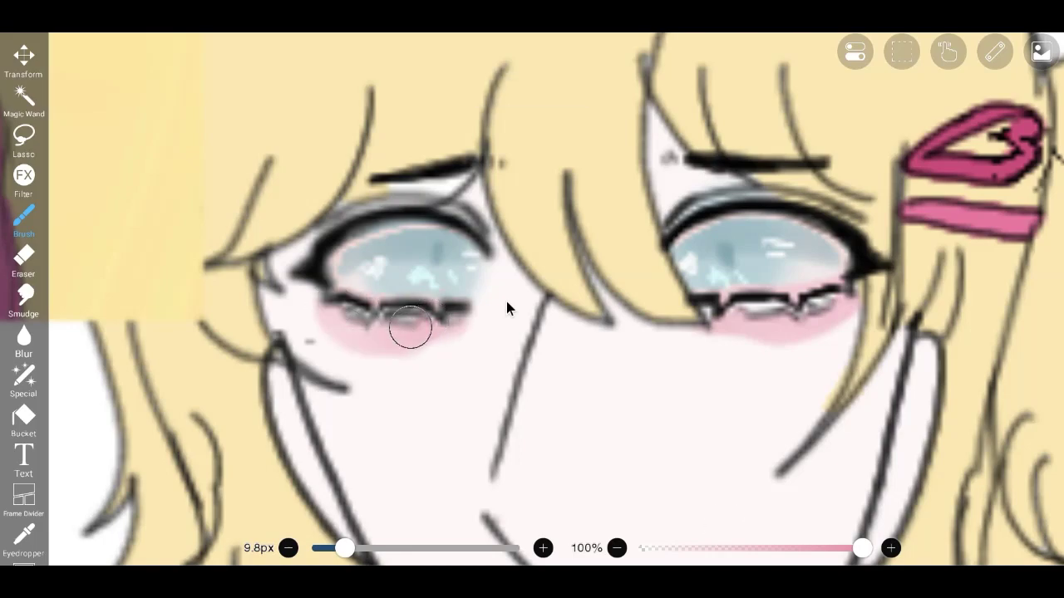
pyautogui.scroll(-10, 507, 308)
pyautogui.scroll(8, 507, 308)
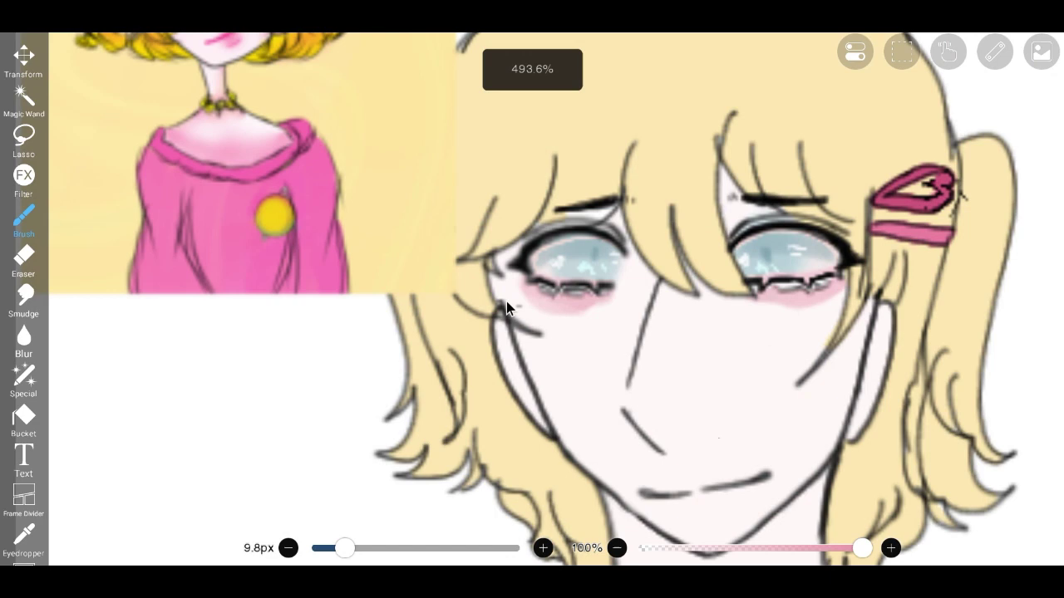
pyautogui.scroll(3, 507, 308)
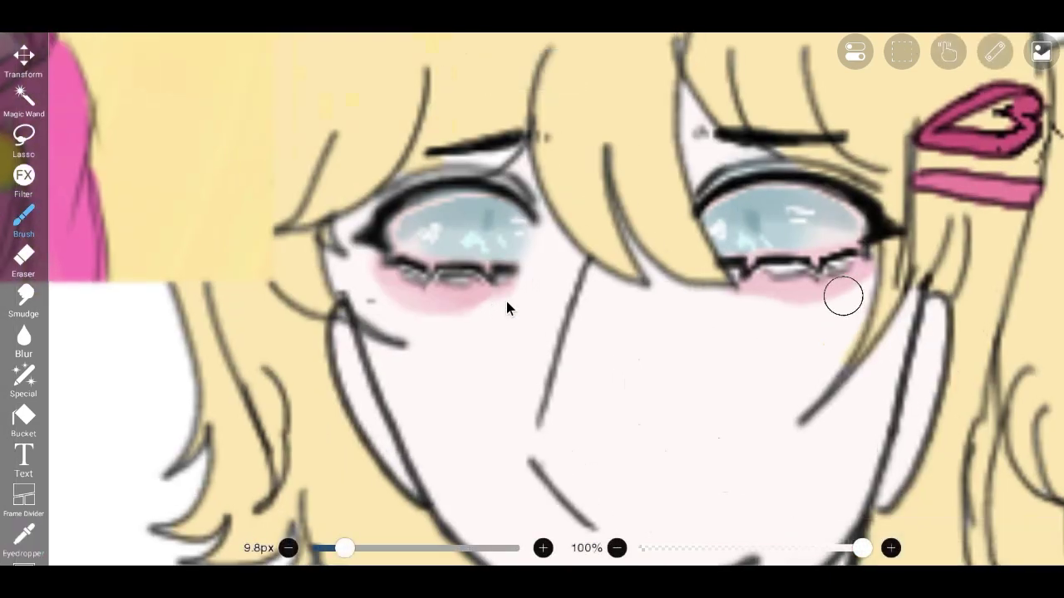
pyautogui.moveTo(842, 296); pyautogui.dragTo(762, 300)
pyautogui.moveTo(397, 314); pyautogui.dragTo(385, 293)
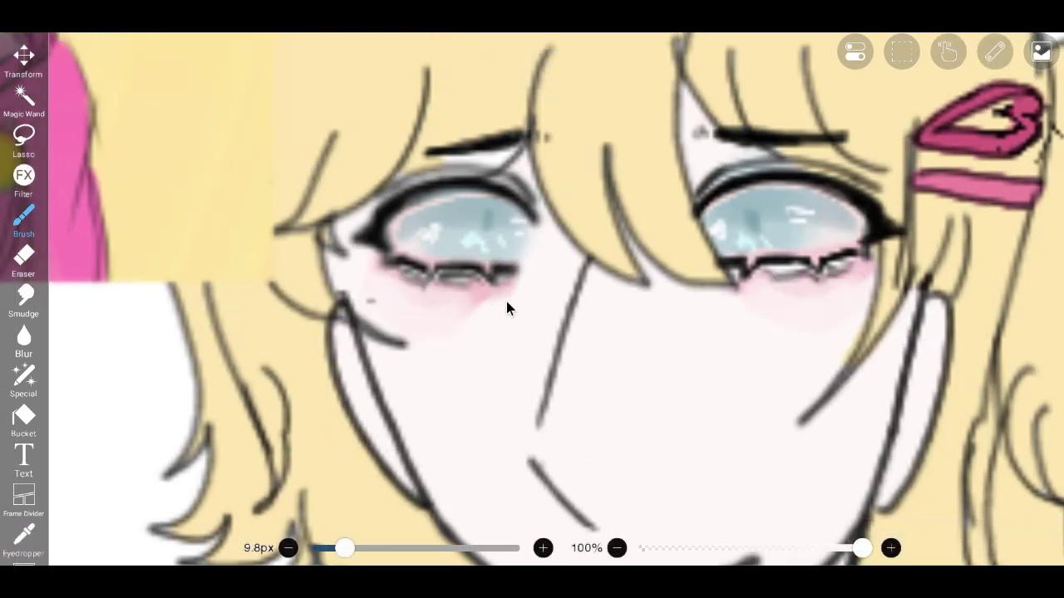
# - Zoom out and back in to check the blush
pyautogui.scroll(-5, 507, 308)
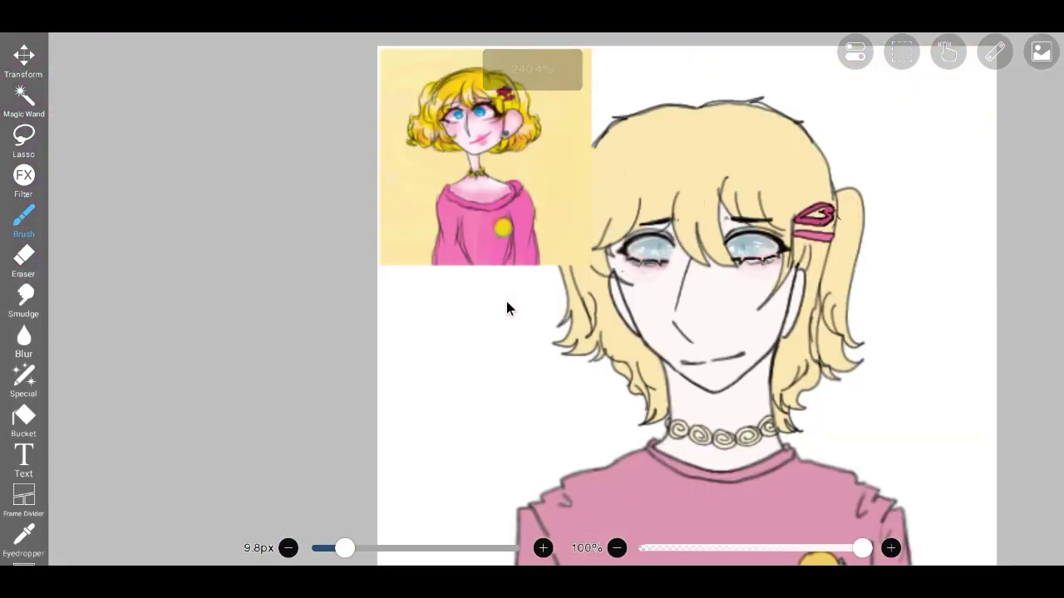
pyautogui.scroll(5, 507, 308)
# - Pick pink and set the brush to 12% opacity at 25.0px
pyautogui.press('c')
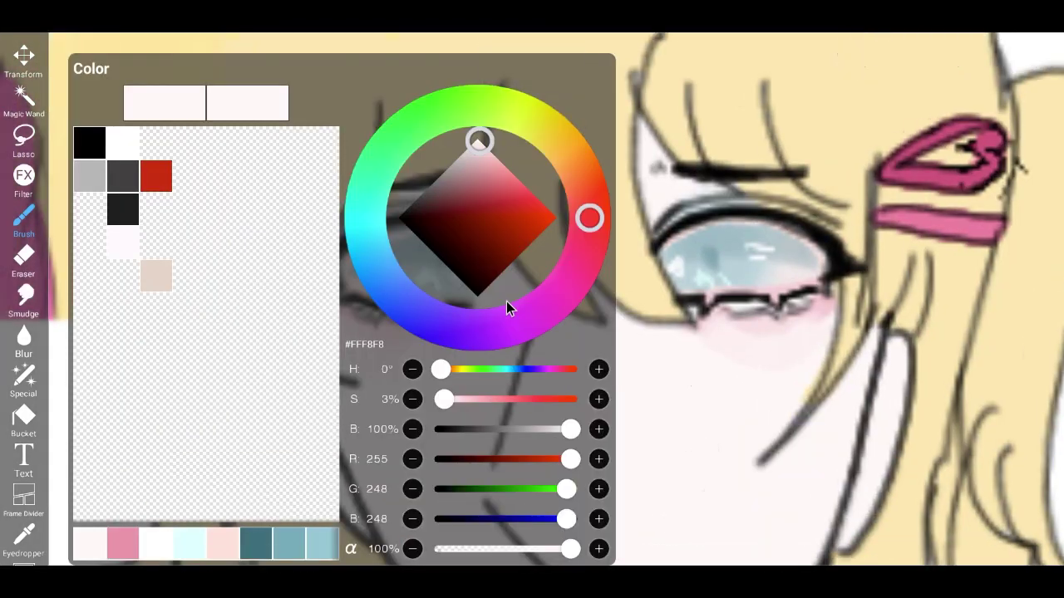
pyautogui.press('c')
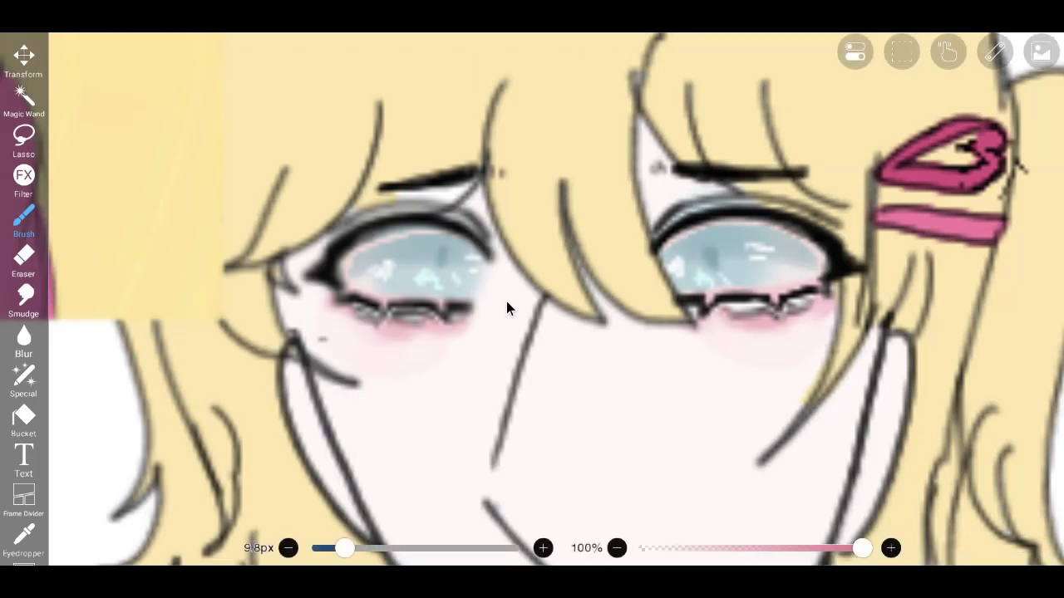
pyautogui.scroll(-5, 507, 308)
pyautogui.scroll(6, 507, 308)
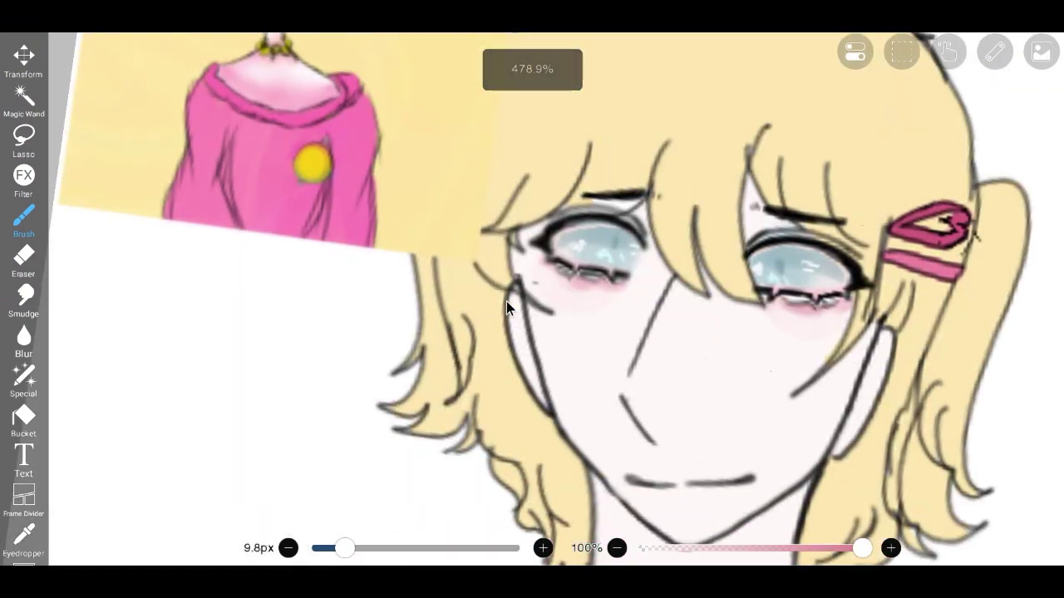
pyautogui.hotkey('shift', '[')
pyautogui.hotkey('shift', '[')
pyautogui.hotkey('shift', '[')
pyautogui.hotkey('shift', '[')
pyautogui.hotkey('shift', '[')
pyautogui.hotkey('shift', '[')
pyautogui.hotkey('shift', '[')
pyautogui.hotkey('shift', '[')
pyautogui.press(']')
pyautogui.press(']')
pyautogui.press(']')
pyautogui.press(']')
pyautogui.press(']')
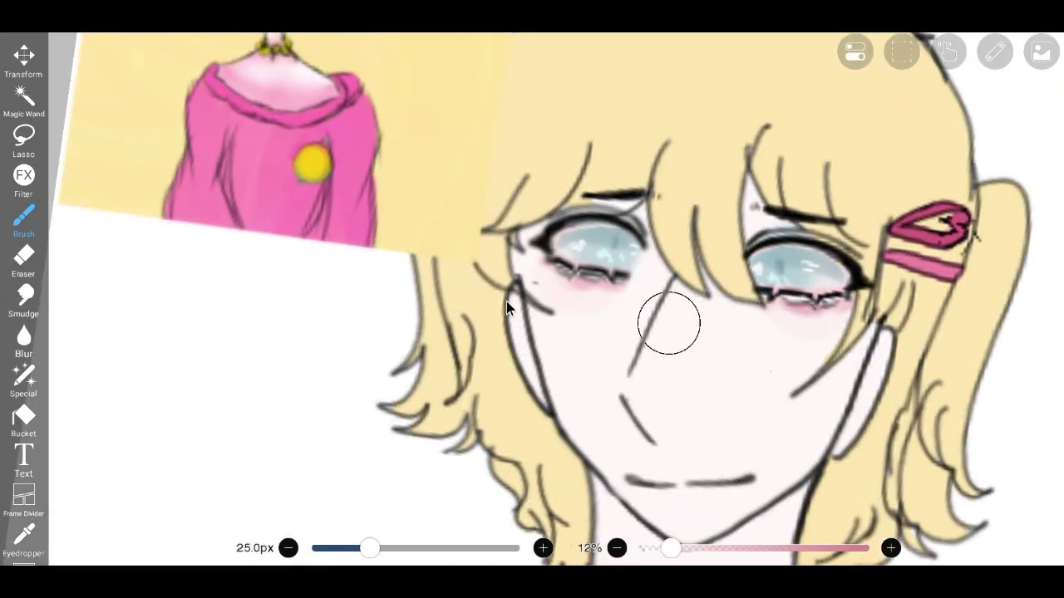
pyautogui.scroll(-4, 506, 308)
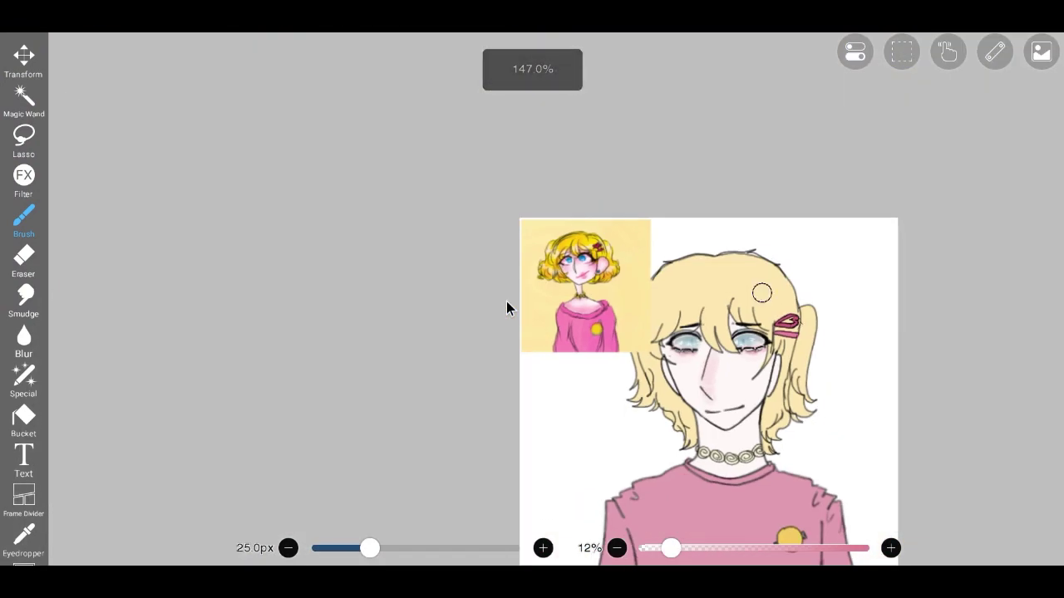
pyautogui.scroll(4, 507, 308)
# - Undo the last stroke and shade faint pink down the nose
pyautogui.hotkey('ctrl', 'z')
pyautogui.moveTo(671, 334)
pyautogui.mouseDown()
pyautogui.moveTo(641, 444)
pyautogui.moveTo(644, 432)
pyautogui.mouseUp()
pyautogui.scroll(-4, 507, 308)
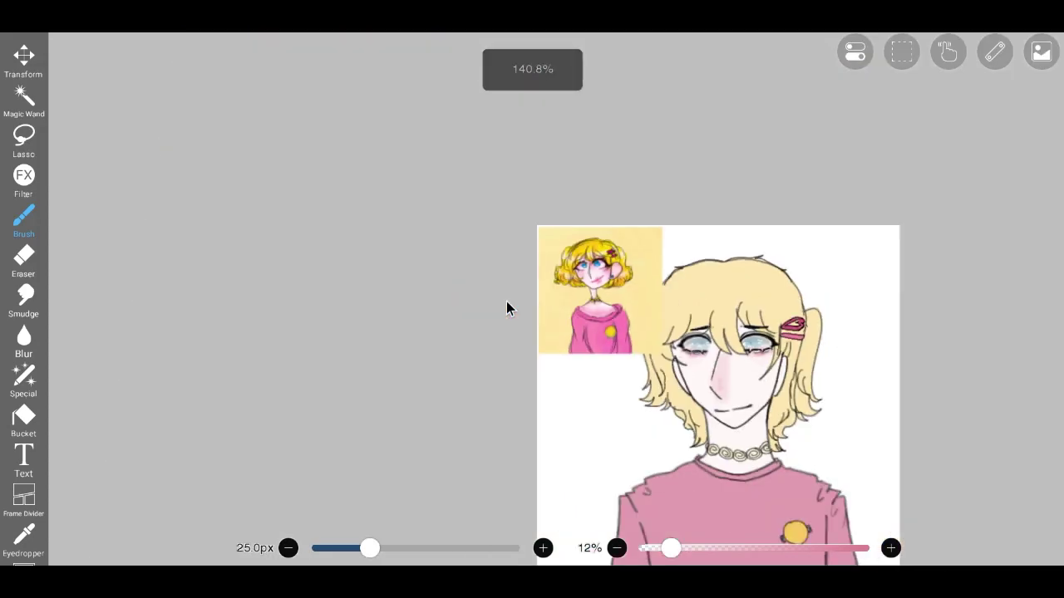
pyautogui.scroll(4, 507, 309)
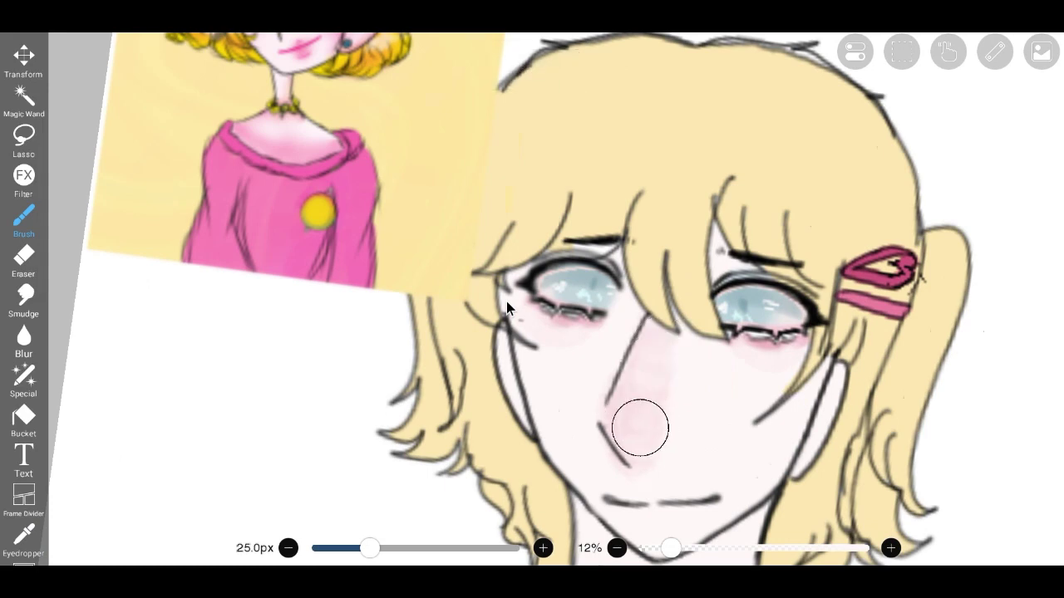
pyautogui.scroll(-3, 507, 308)
pyautogui.scroll(-3, 507, 309)
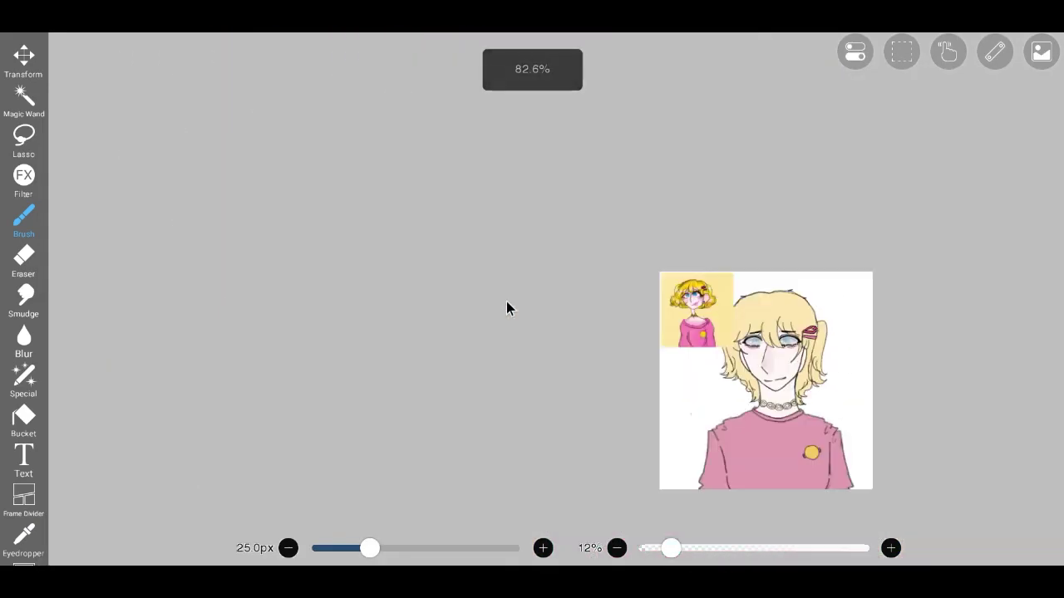
pyautogui.scroll(2, 507, 309)
pyautogui.scroll(5, 507, 308)
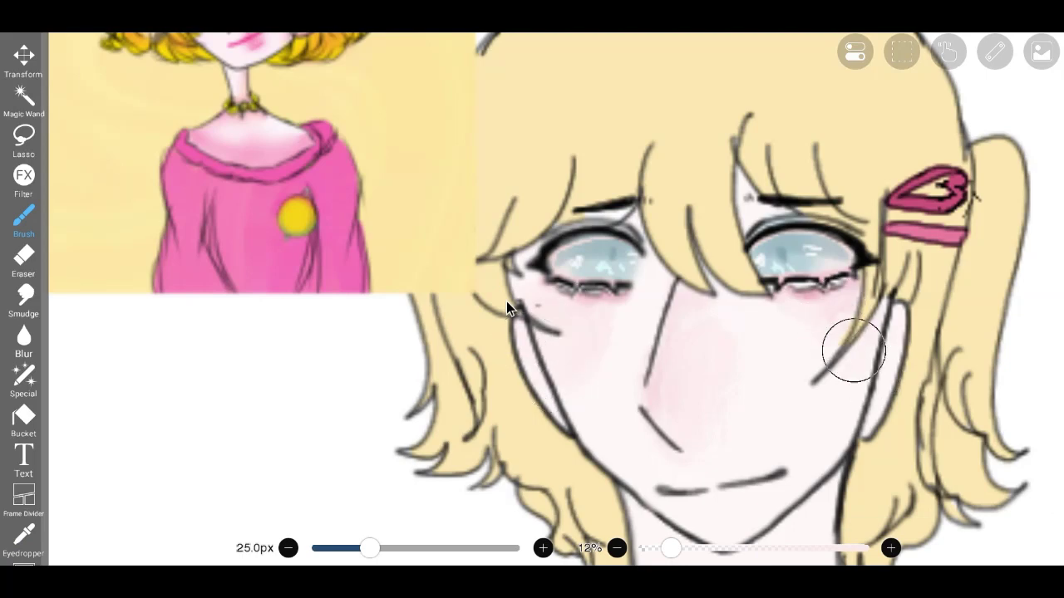
pyautogui.scroll(-10, 507, 308)
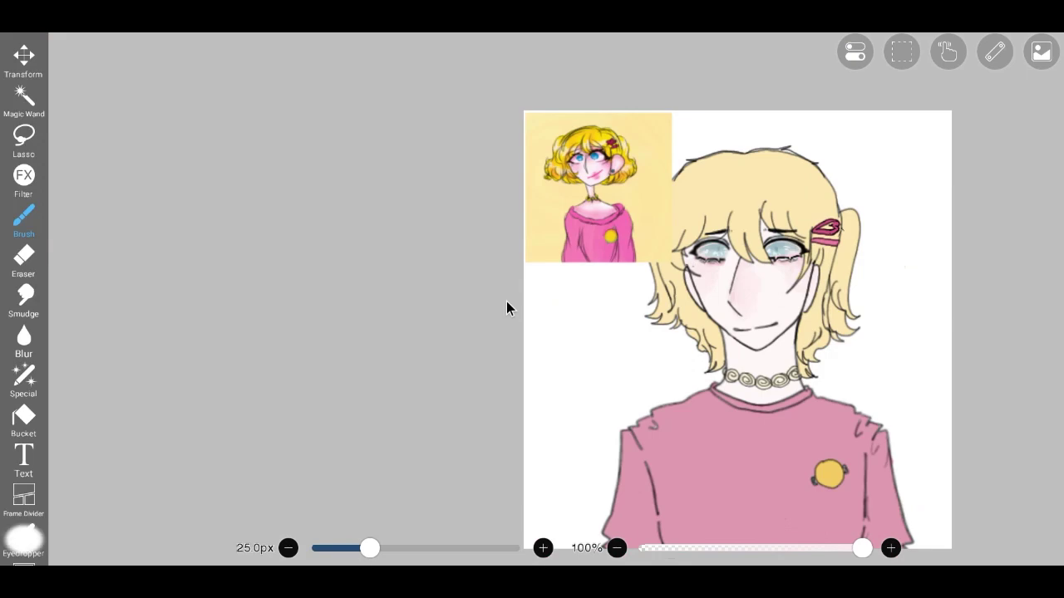
pyautogui.scroll(5, 507, 307)
# - With the Airbrush at 33% opacity, paint pink blush across the cheek
pyautogui.scroll(-3, 507, 308)
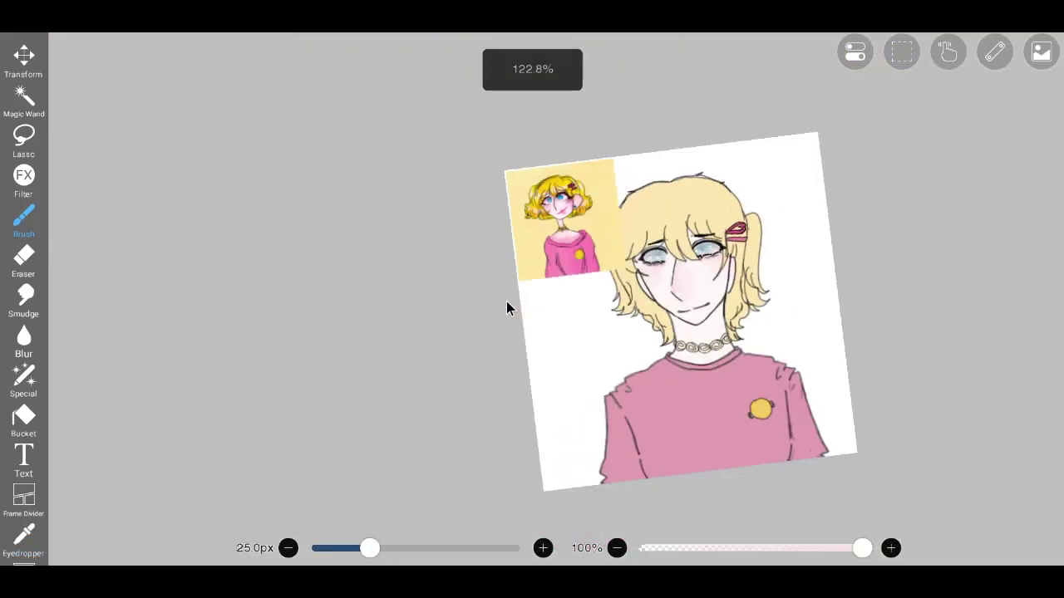
pyautogui.press('b')
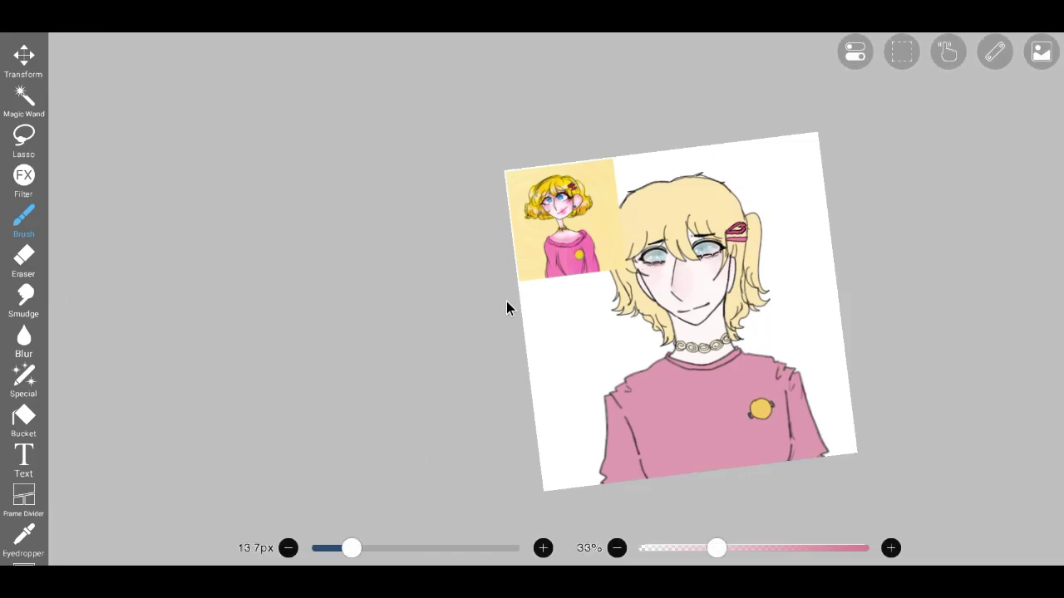
pyautogui.scroll(15, 507, 309)
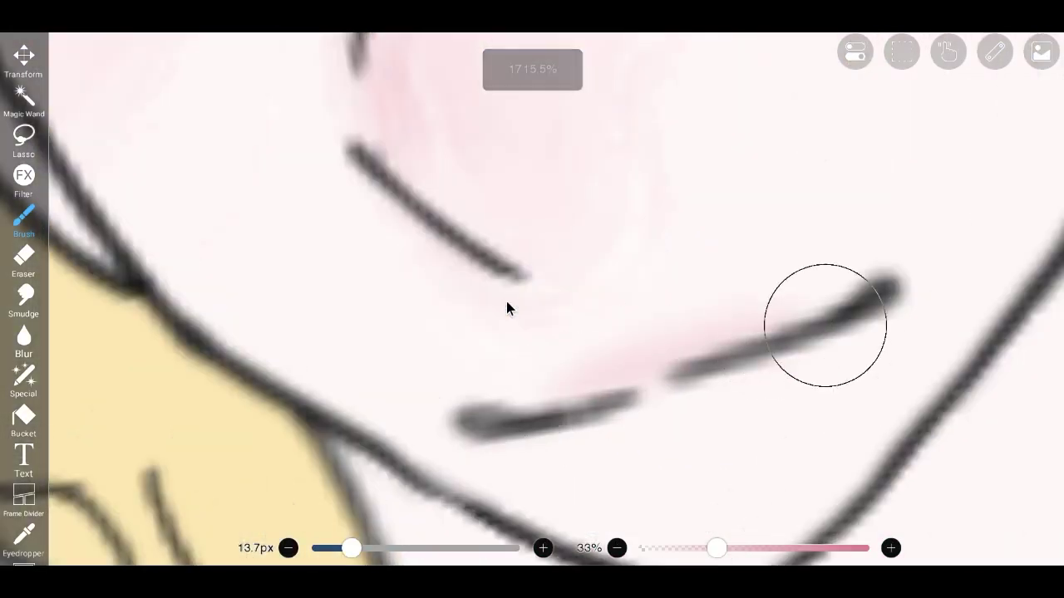
pyautogui.moveTo(825, 325)
pyautogui.mouseDown()
pyautogui.moveTo(746, 327)
pyautogui.moveTo(531, 398)
pyautogui.moveTo(583, 356)
pyautogui.moveTo(833, 316)
pyautogui.moveTo(771, 302)
pyautogui.moveTo(561, 368)
pyautogui.mouseUp()
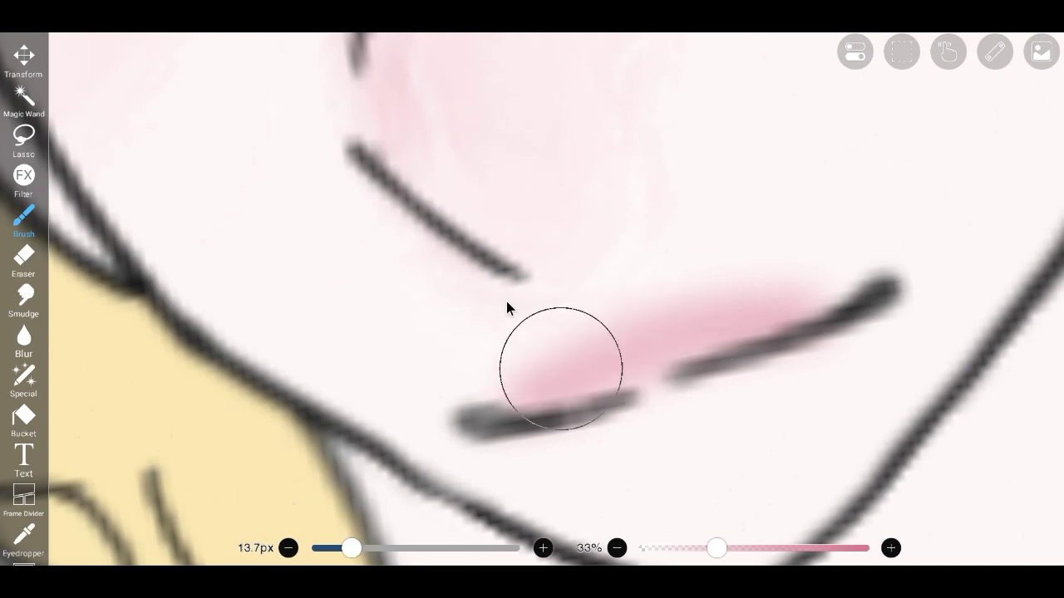
pyautogui.scroll(-10, 507, 309)
pyautogui.scroll(4, 507, 309)
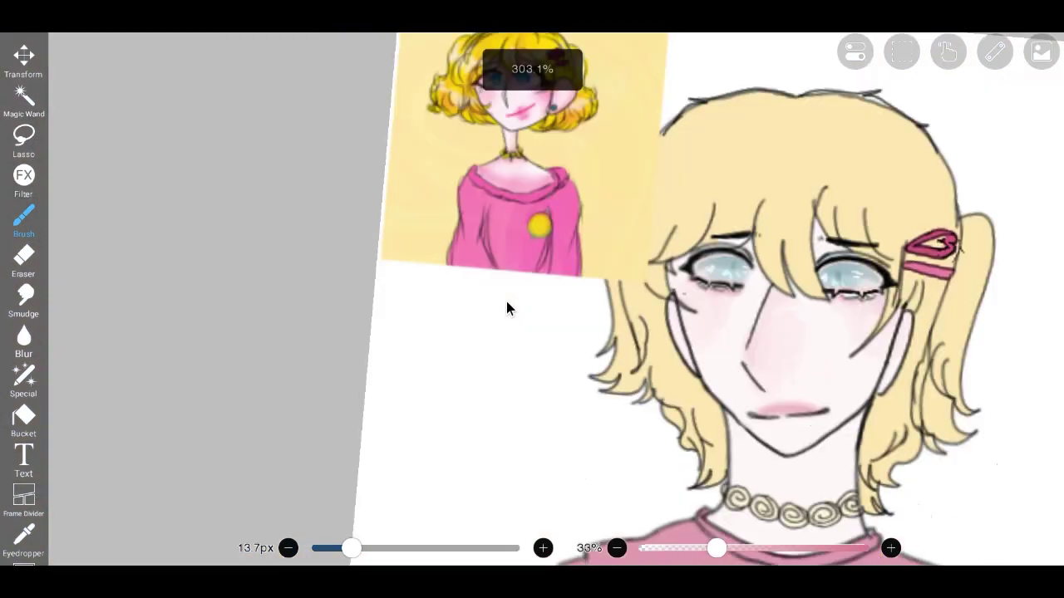
pyautogui.scroll(6, 507, 309)
# - Resize the brush to about 14px and brush pink shading just under the lips
pyautogui.press('[')
pyautogui.press('[')
pyautogui.press('[')
pyautogui.press('[')
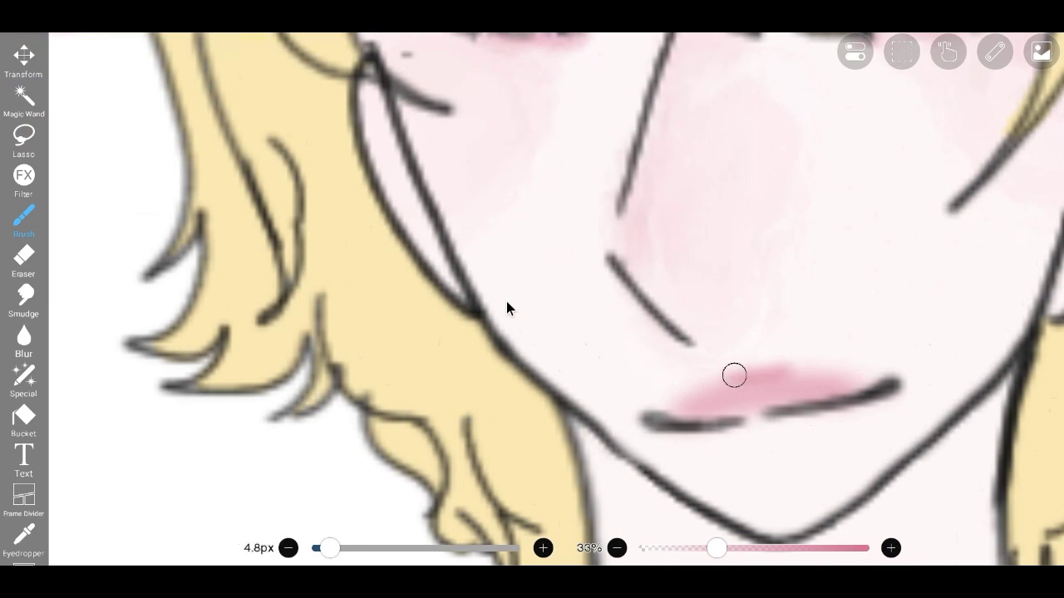
pyautogui.press('c')
pyautogui.press('c')
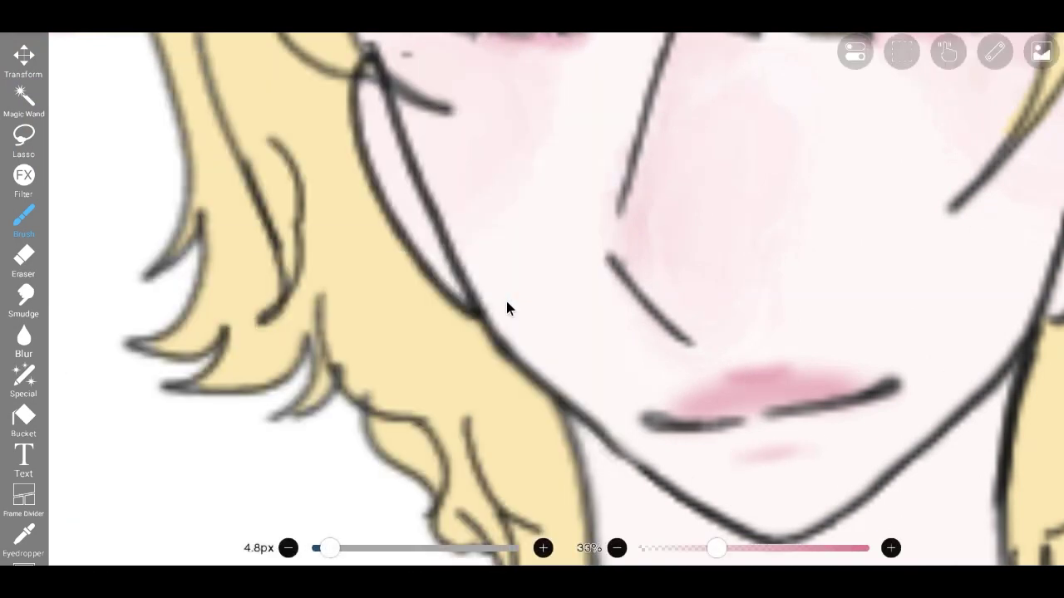
pyautogui.scroll(-5, 507, 309)
pyautogui.scroll(8, 507, 309)
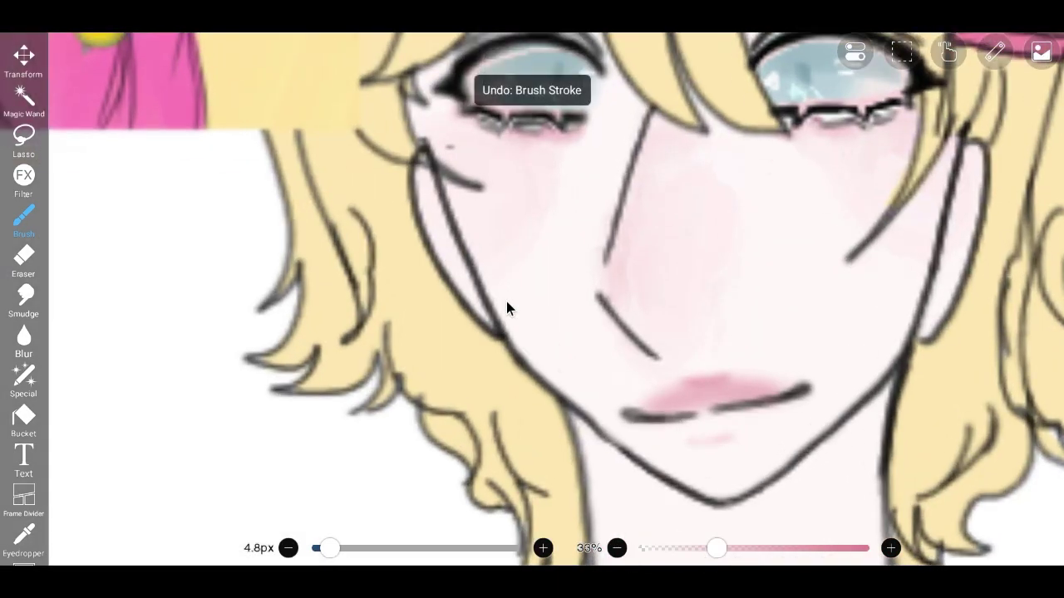
pyautogui.press(']')
pyautogui.press(']')
pyautogui.press(']')
pyautogui.moveTo(682, 427)
pyautogui.mouseDown()
pyautogui.moveTo(748, 427)
pyautogui.moveTo(703, 446)
pyautogui.moveTo(739, 441)
pyautogui.moveTo(690, 448)
pyautogui.mouseUp()
pyautogui.scroll(-5, 507, 309)
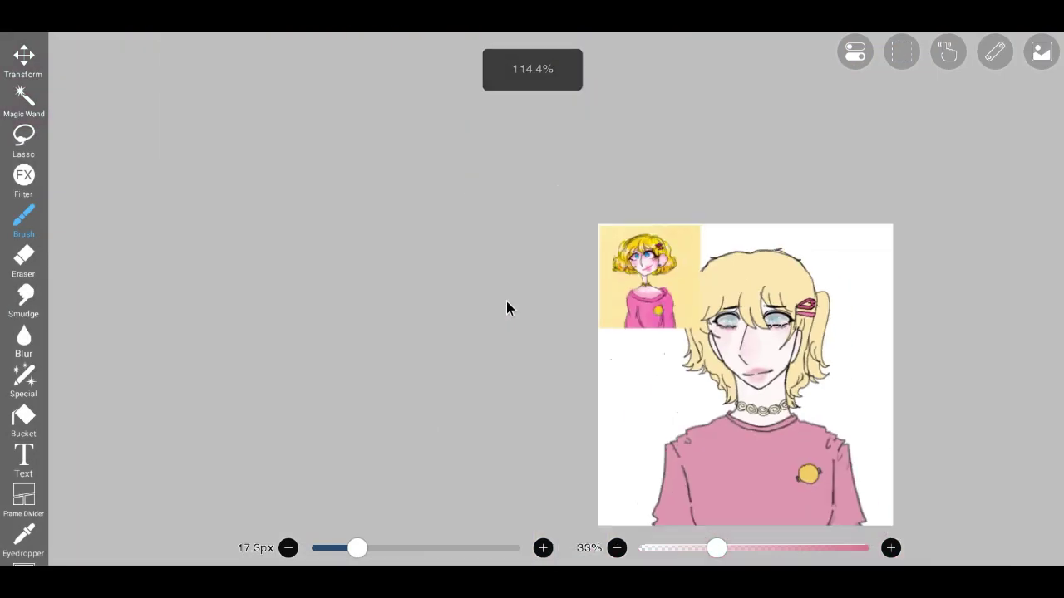
pyautogui.scroll(5, 507, 309)
# - Undo the shading stroke under the lips
pyautogui.hotkey('ctrl', 'z')
pyautogui.hotkey('ctrl', 'z')
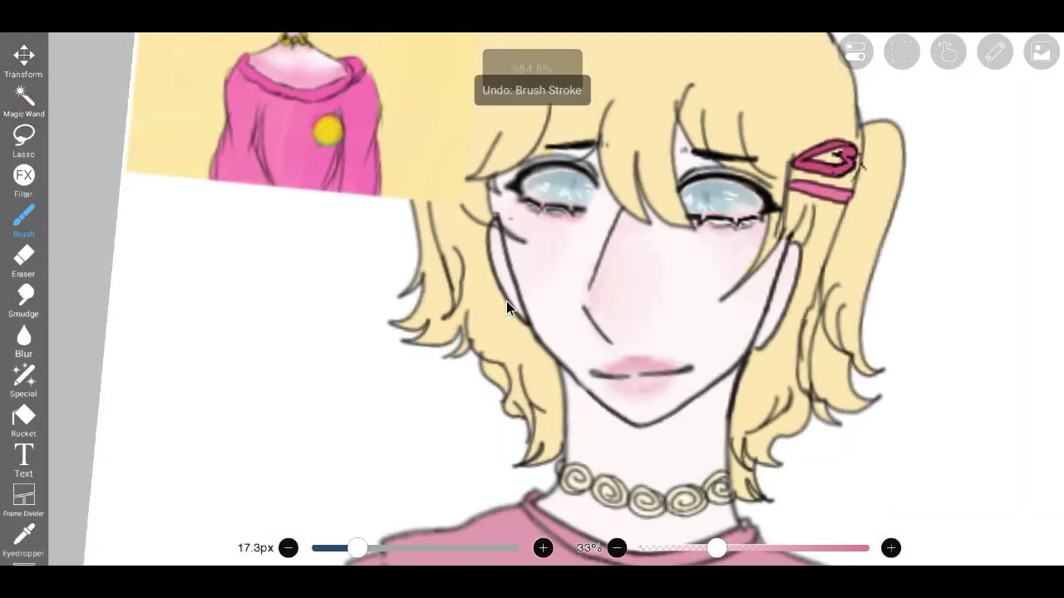
pyautogui.scroll(-5, 507, 309)
pyautogui.scroll(6, 507, 309)
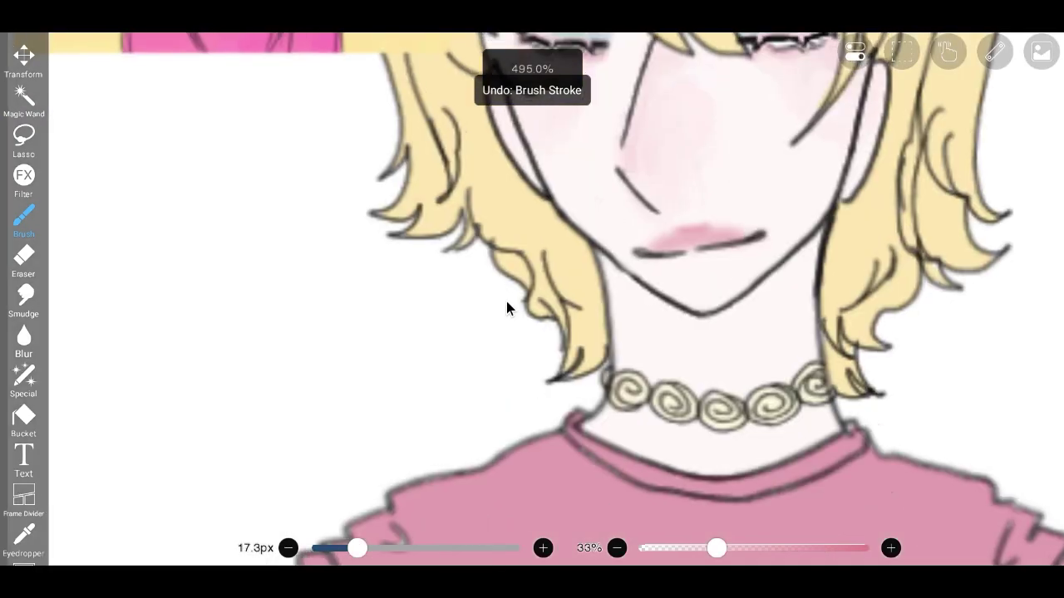
pyautogui.scroll(-3, 507, 310)
pyautogui.scroll(-3, 507, 309)
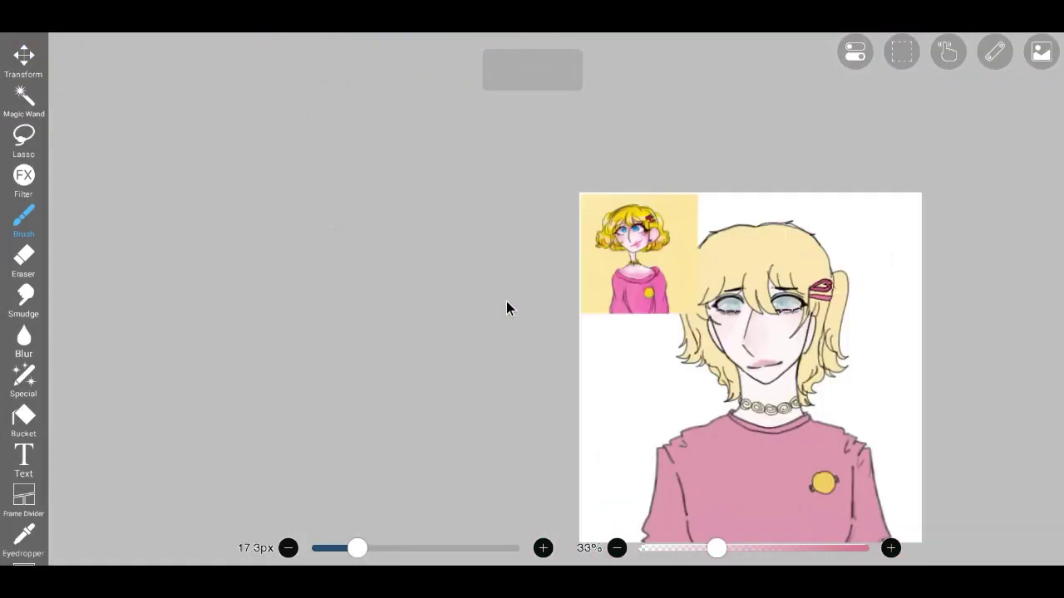
pyautogui.scroll(-2, 507, 309)
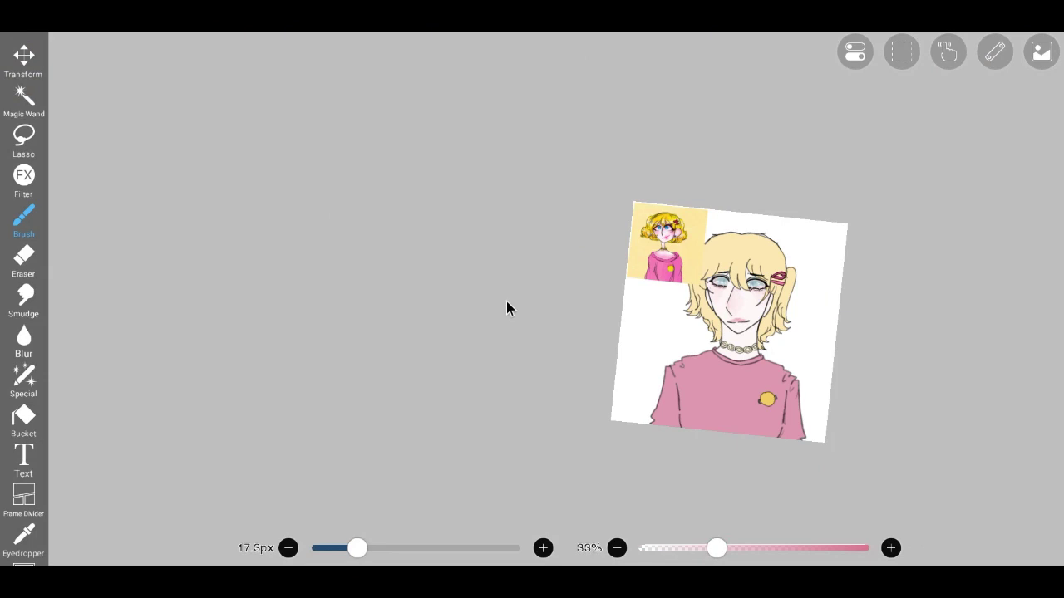
pyautogui.scroll(5, 507, 310)
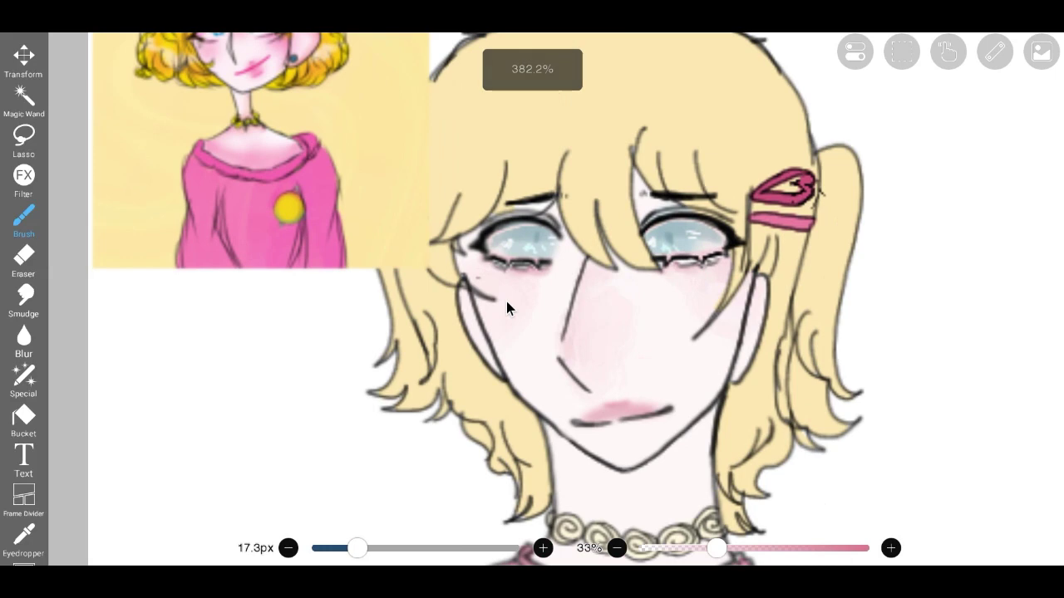
pyautogui.scroll(1, 507, 309)
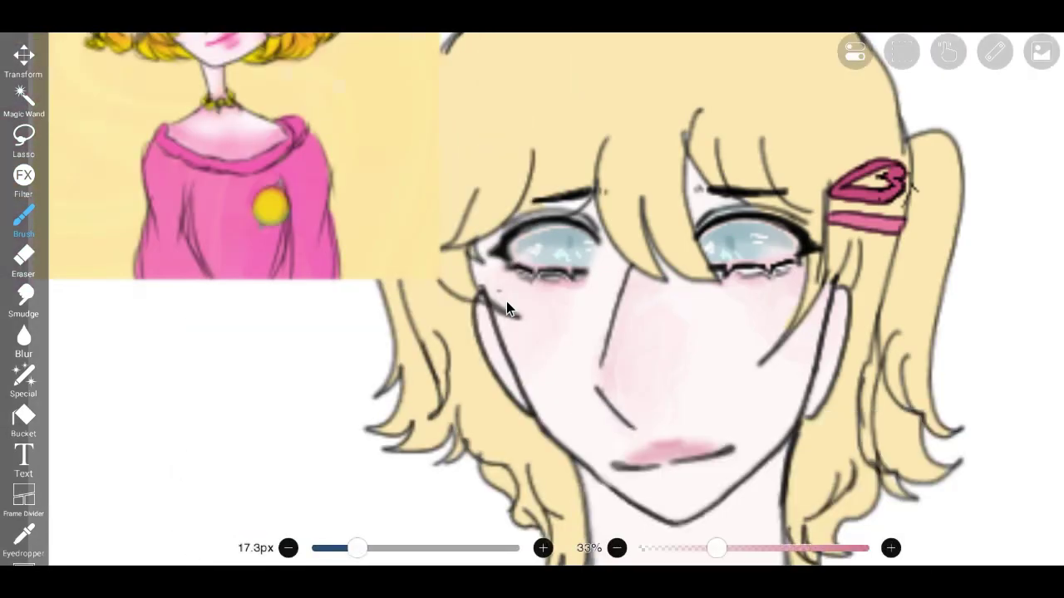
# - Undo the stray stroke near the eye and add a new layer above layer 6
pyautogui.moveTo(356, 548); pyautogui.dragTo(401, 547)
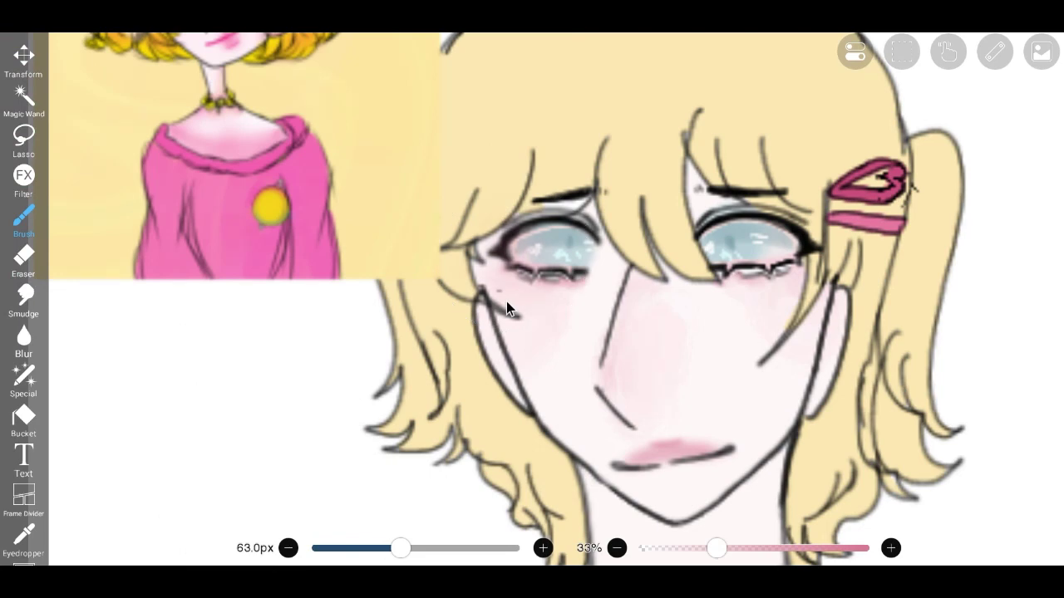
pyautogui.hotkey('ctrl', 'z')
pyautogui.press('l')
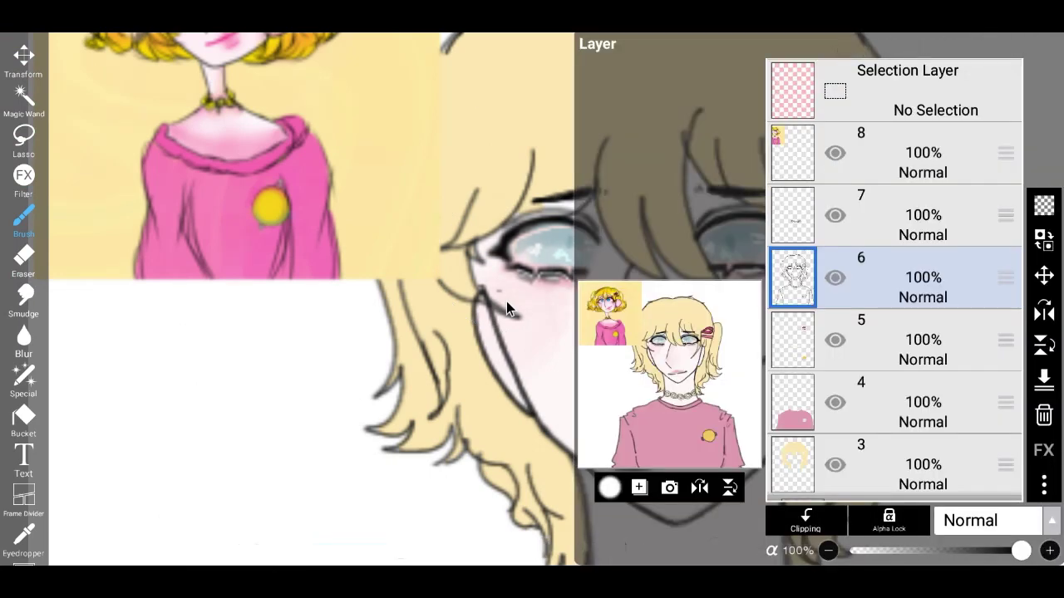
pyautogui.hotkey('ctrl', 'shift', 'n')
pyautogui.press('l')
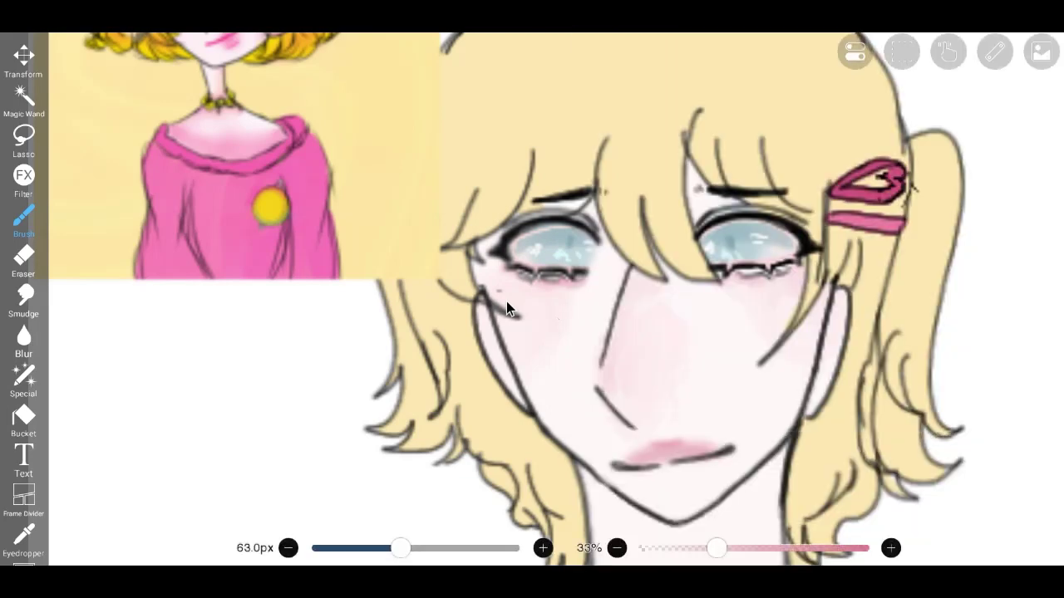
# - With a 30px brush, tint both eyes' lower lids a darker pink
pyautogui.press('[')
pyautogui.press('[')
pyautogui.press('[')
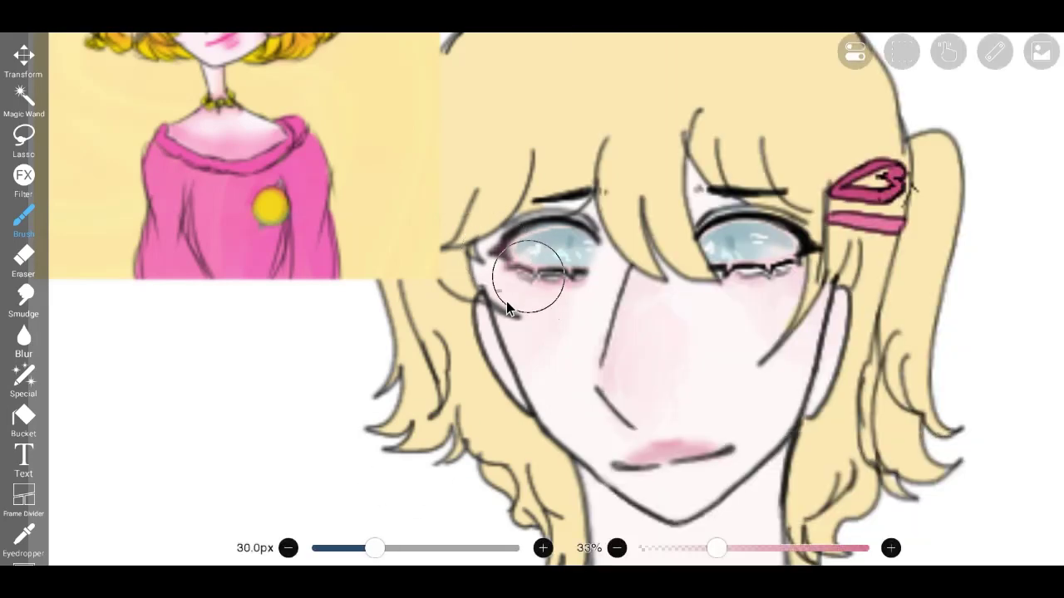
pyautogui.moveTo(529, 276); pyautogui.dragTo(563, 274)
pyautogui.moveTo(714, 267)
pyautogui.mouseDown()
pyautogui.moveTo(780, 266)
pyautogui.moveTo(802, 247)
pyautogui.moveTo(768, 273)
pyautogui.moveTo(813, 239)
pyautogui.moveTo(786, 262)
pyautogui.moveTo(722, 274)
pyautogui.moveTo(724, 249)
pyautogui.mouseUp()
pyautogui.moveTo(540, 269); pyautogui.dragTo(564, 266)
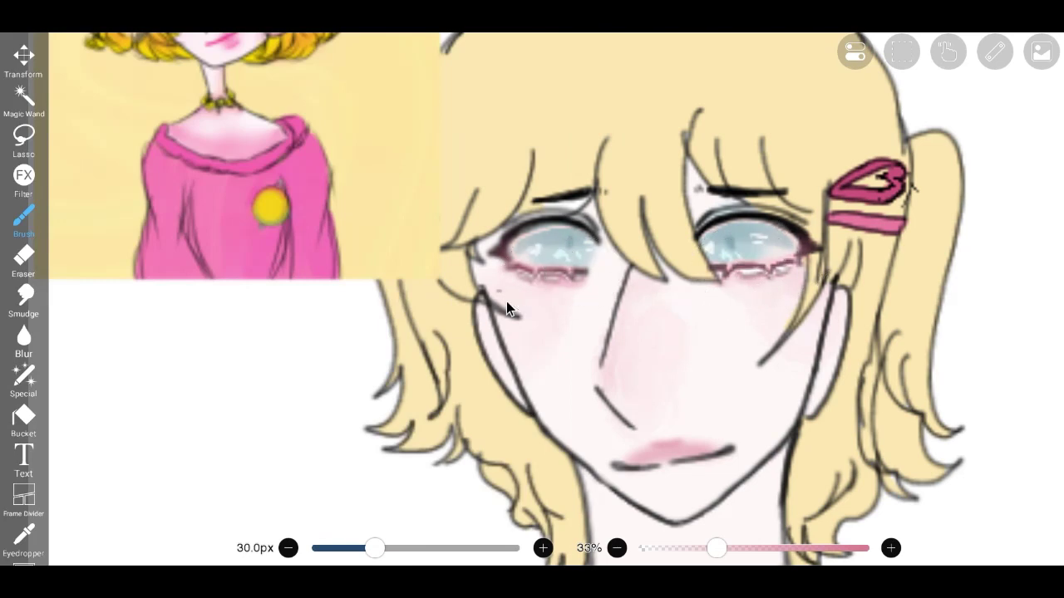
pyautogui.scroll(-5, 507, 308)
pyautogui.scroll(8, 507, 309)
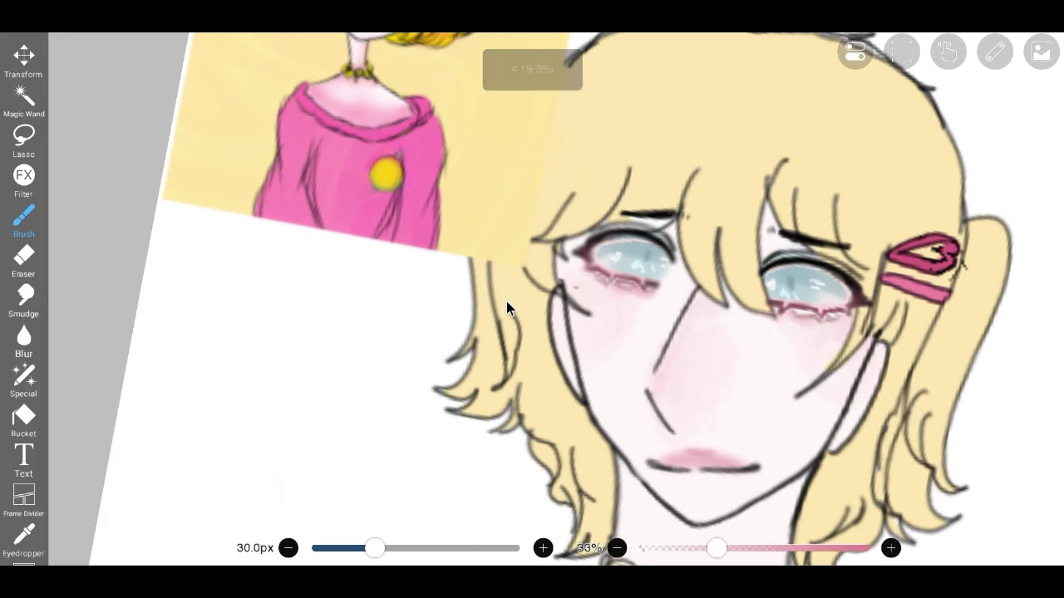
# - Add a small touch of pink on the nose
pyautogui.moveTo(646, 385); pyautogui.dragTo(645, 379)
pyautogui.scroll(-8, 507, 308)
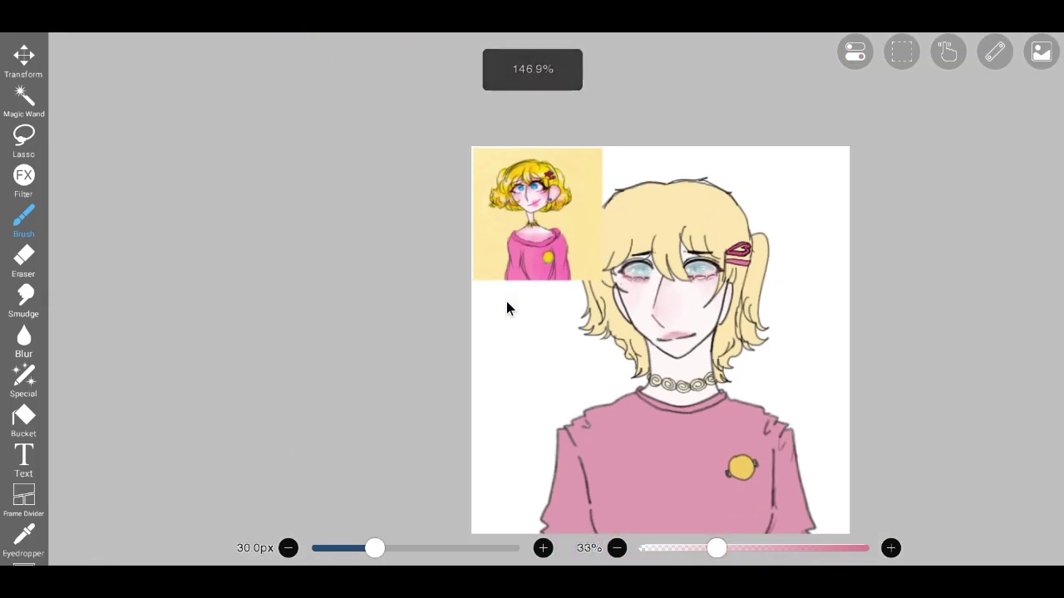
pyautogui.scroll(4, 507, 309)
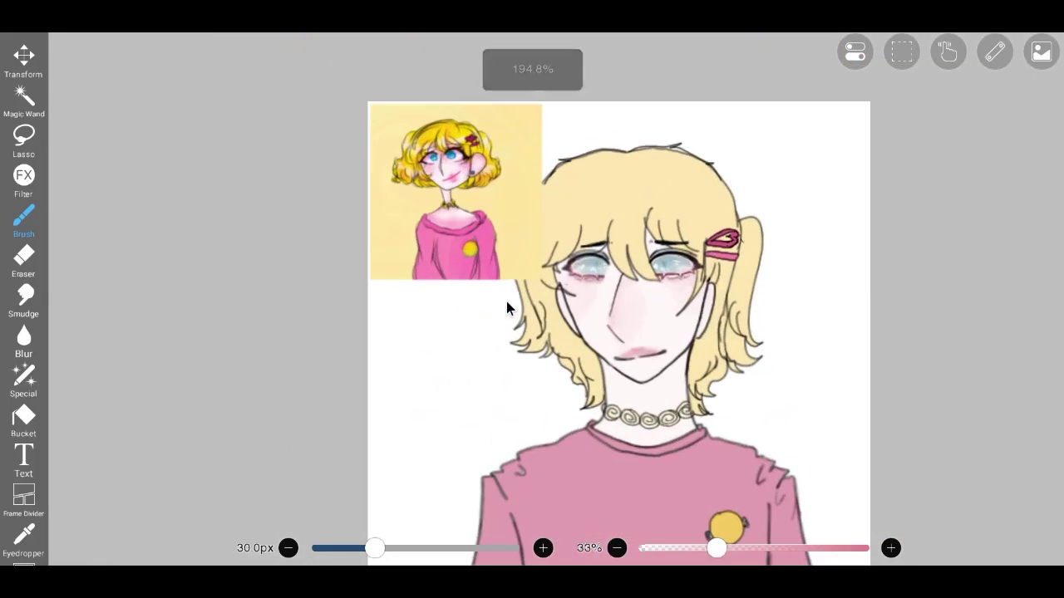
pyautogui.scroll(-3, 506, 308)
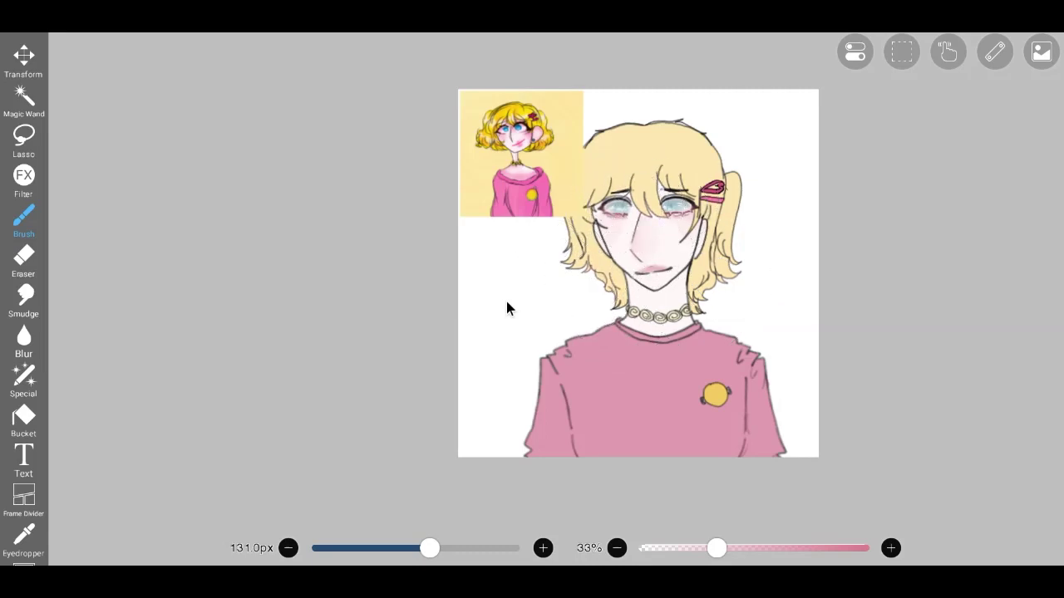
# - Merge layer 7 down into layer 6, then select layer 2
pyautogui.scroll(-2, 509, 309)
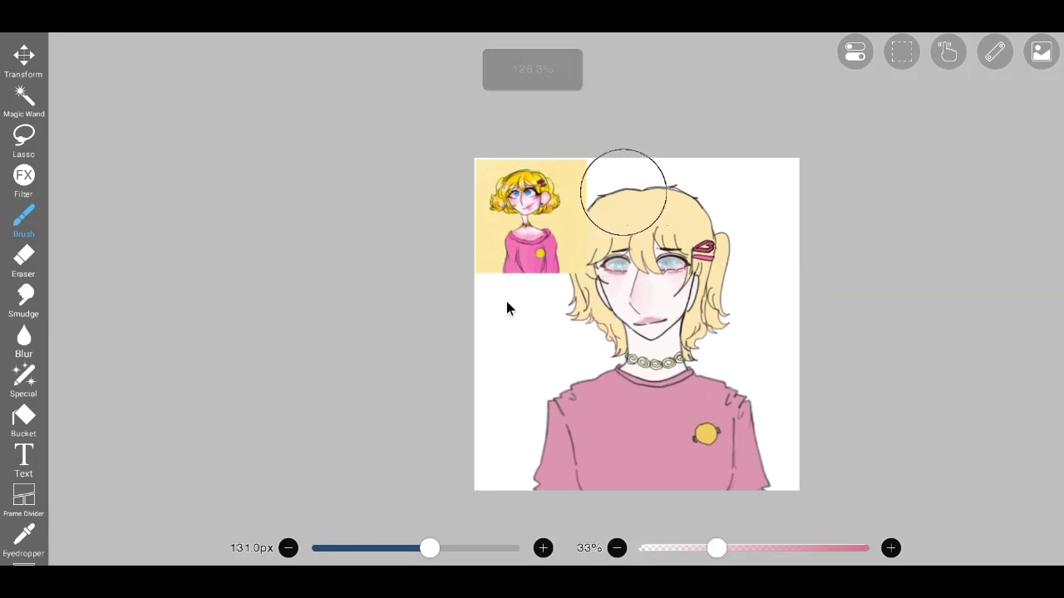
pyautogui.scroll(3, 509, 308)
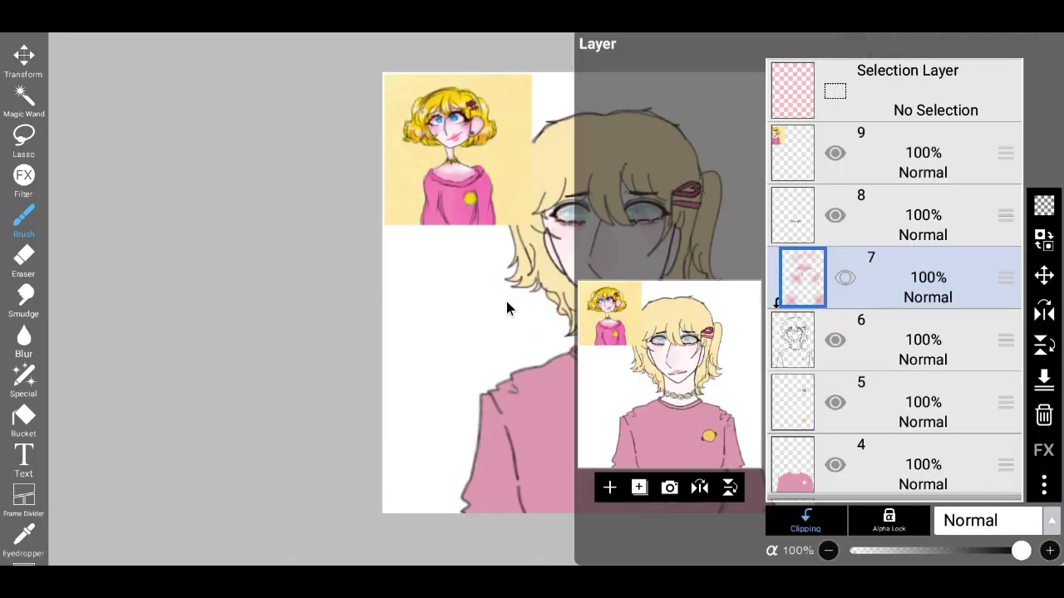
pyautogui.click(1044, 378)
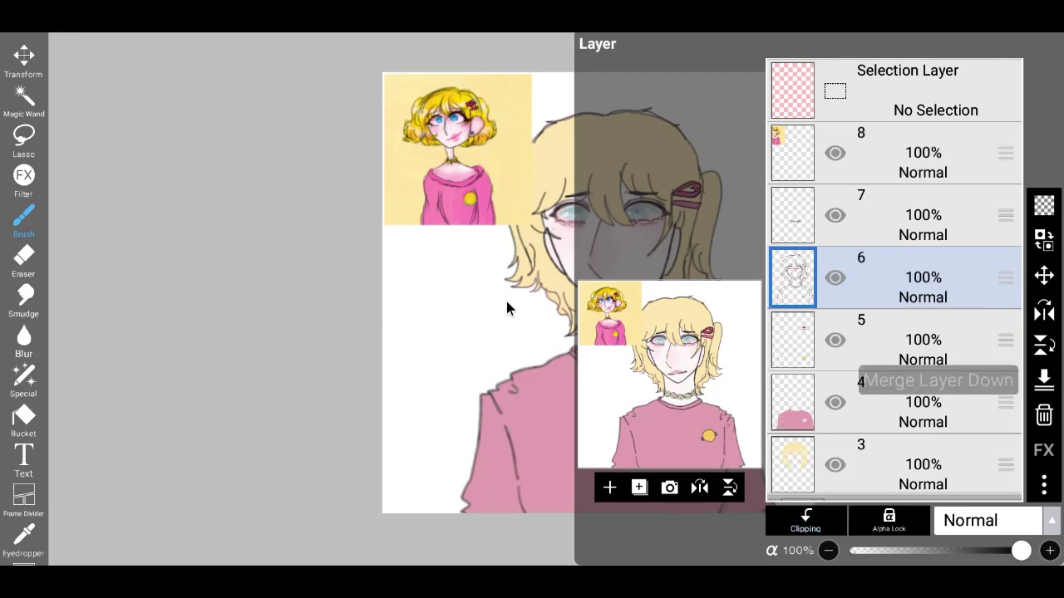
pyautogui.moveTo(915, 415); pyautogui.dragTo(914, 229)
pyautogui.click(914, 274)
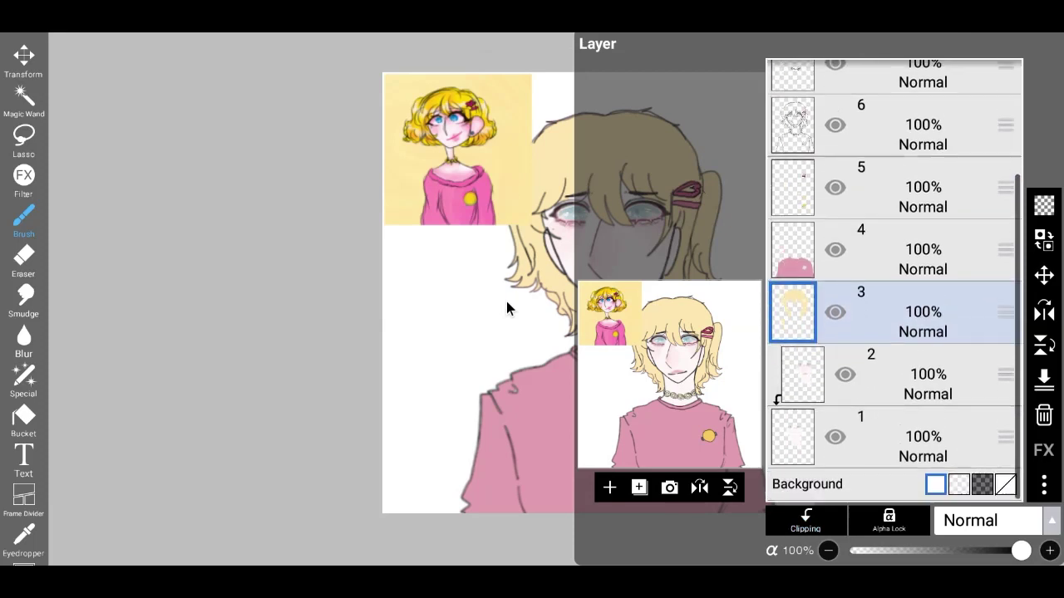
pyautogui.click(914, 374)
# - Try the sketchee-colouring brush, then switch to the Dip Pen (Hard) brush
pyautogui.click(507, 308)
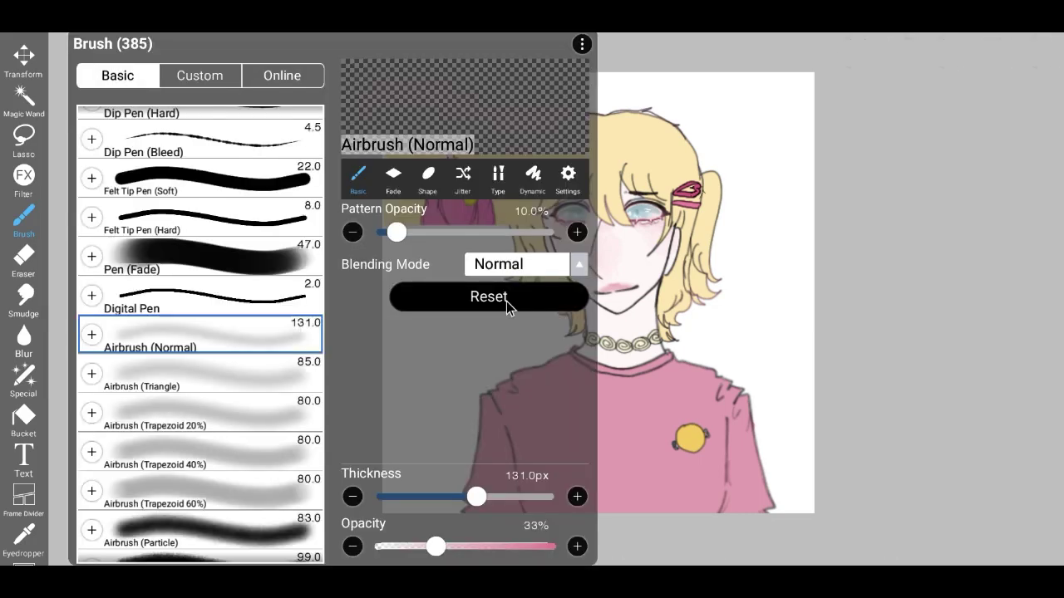
pyautogui.click(200, 75)
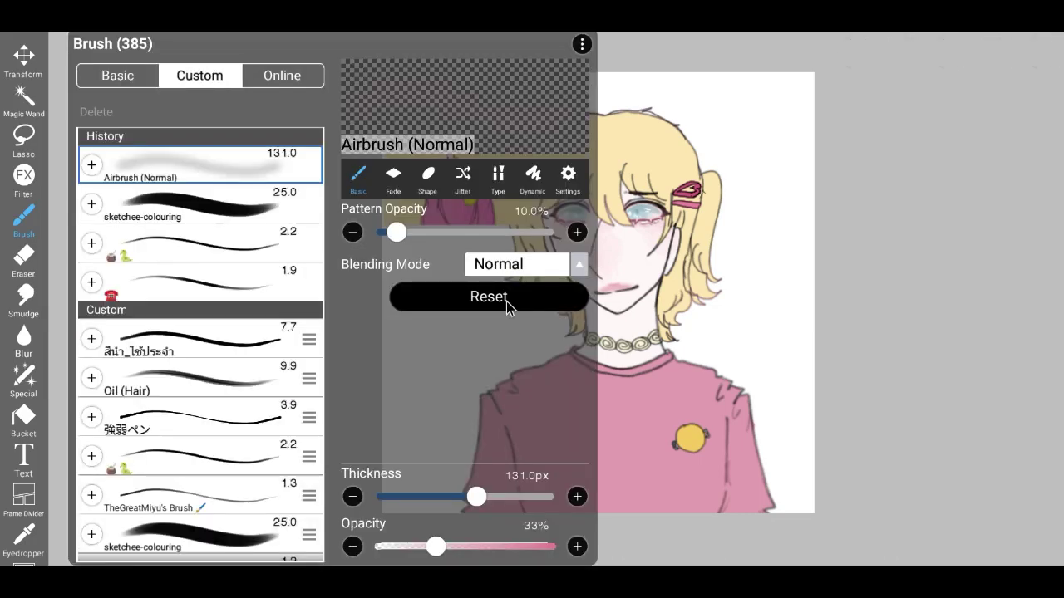
pyautogui.click(191, 203)
pyautogui.click(117, 75)
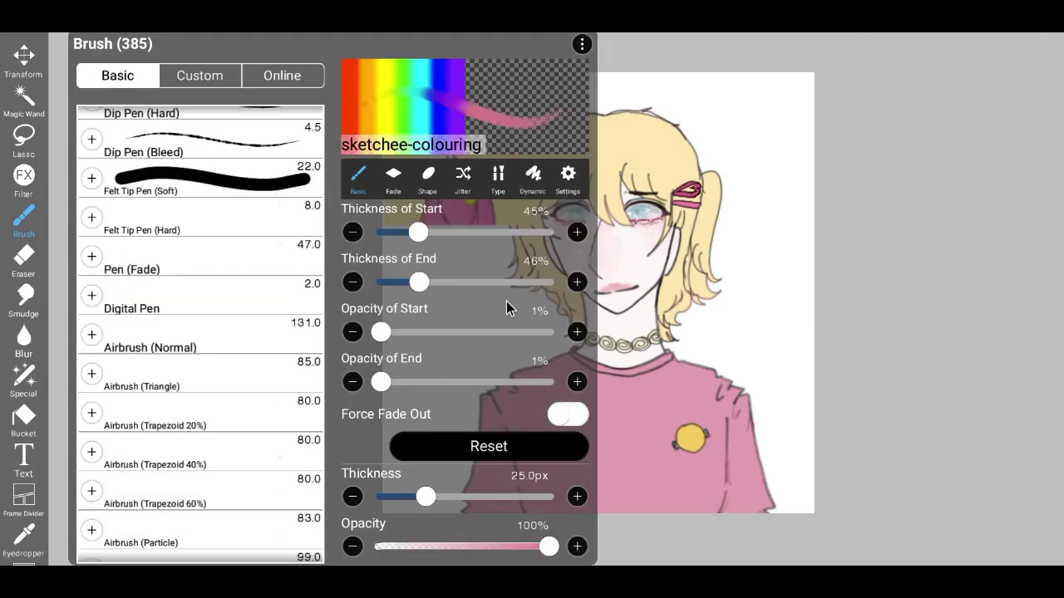
pyautogui.scroll(-1, 200, 341)
pyautogui.click(199, 175)
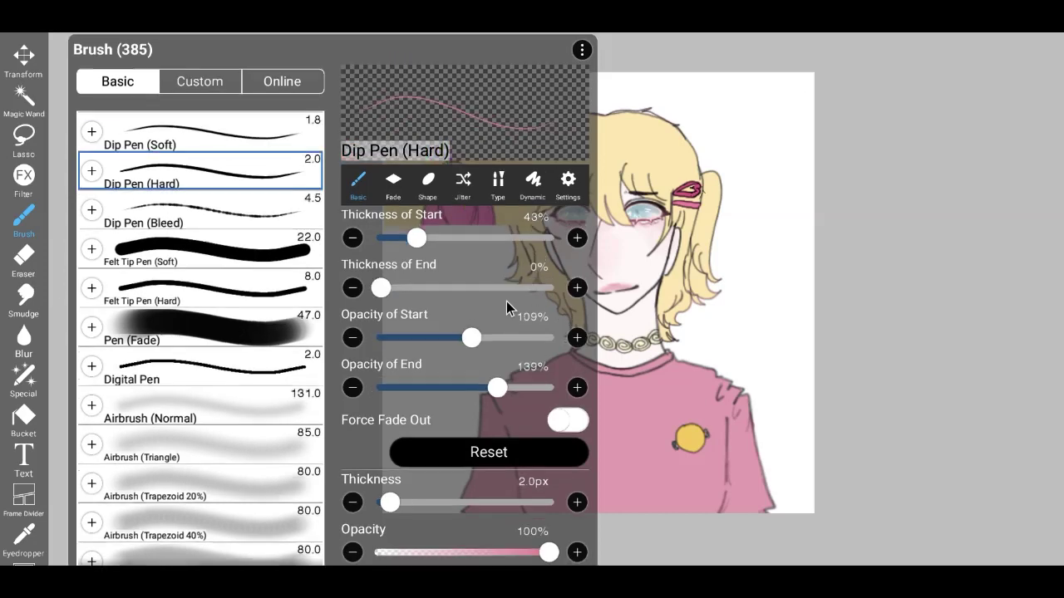
pyautogui.click(831, 333)
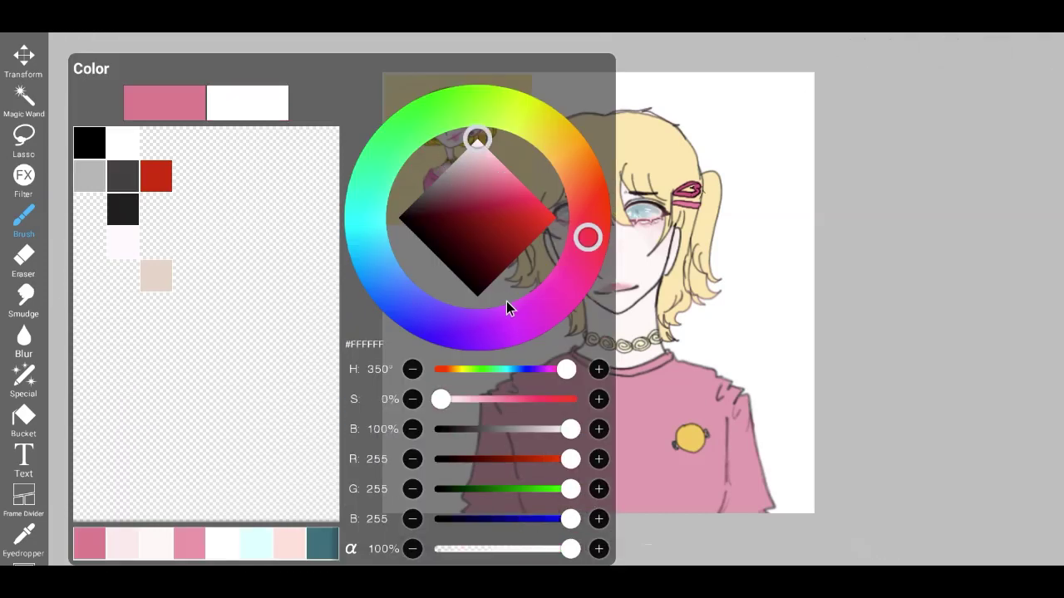
# - Zoom in and out to inspect the portrait
pyautogui.scroll(10, 507, 309)
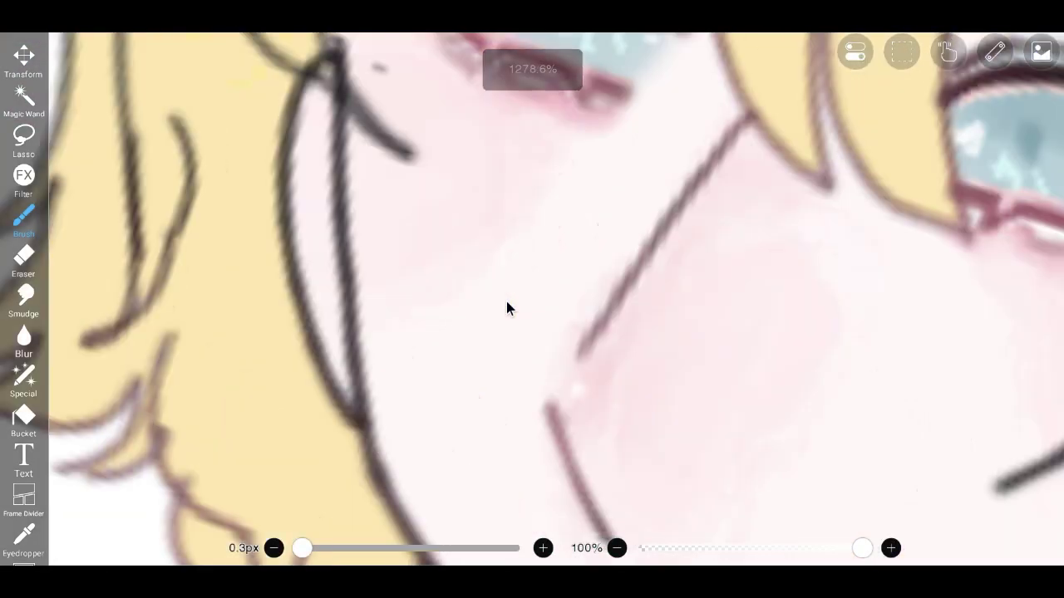
pyautogui.scroll(-10, 506, 309)
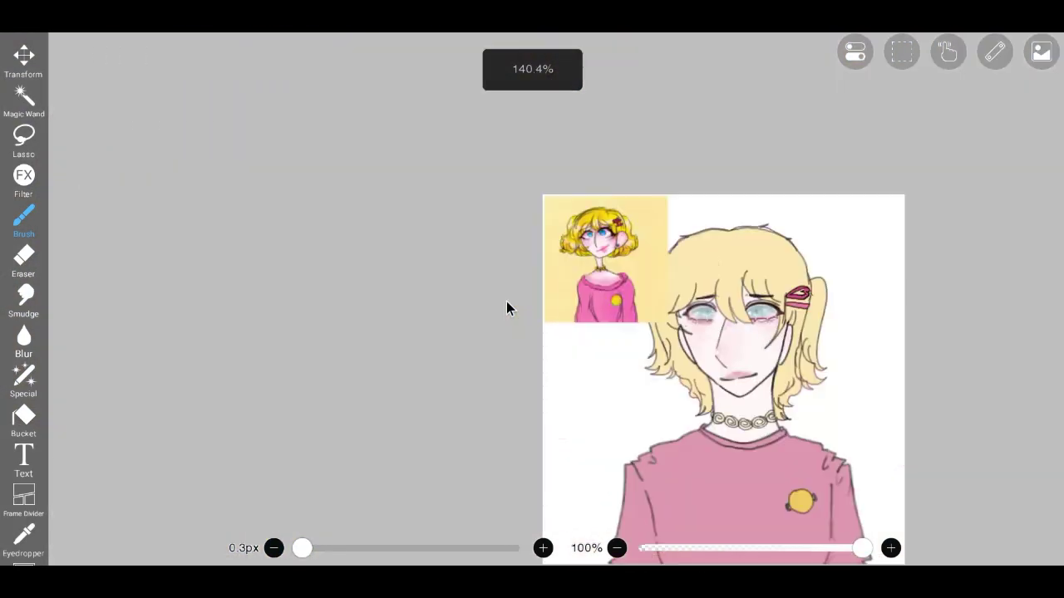
pyautogui.scroll(6, 507, 309)
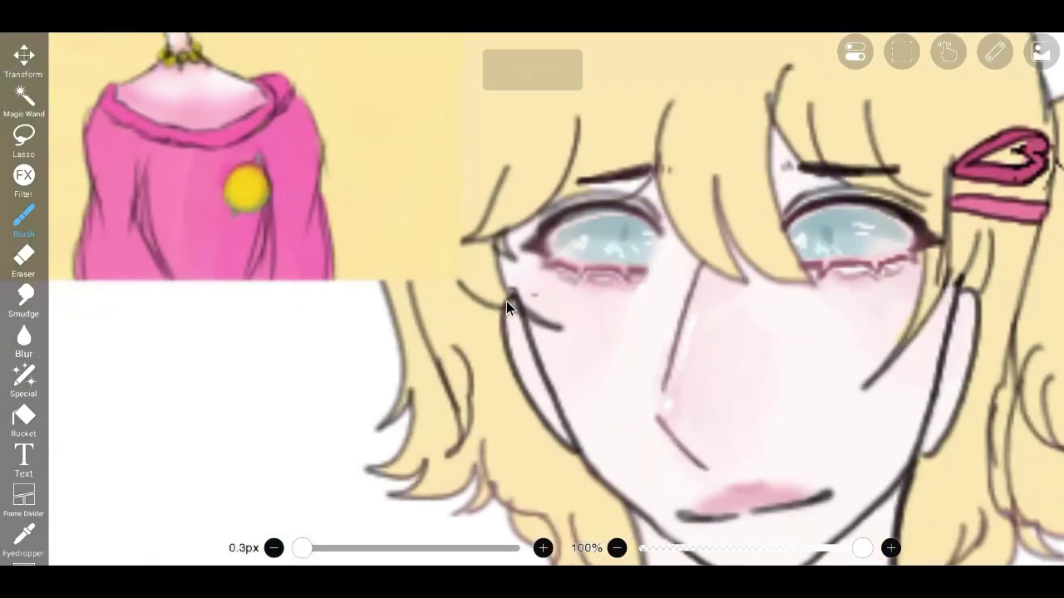
pyautogui.scroll(-6, 507, 308)
pyautogui.scroll(7, 506, 308)
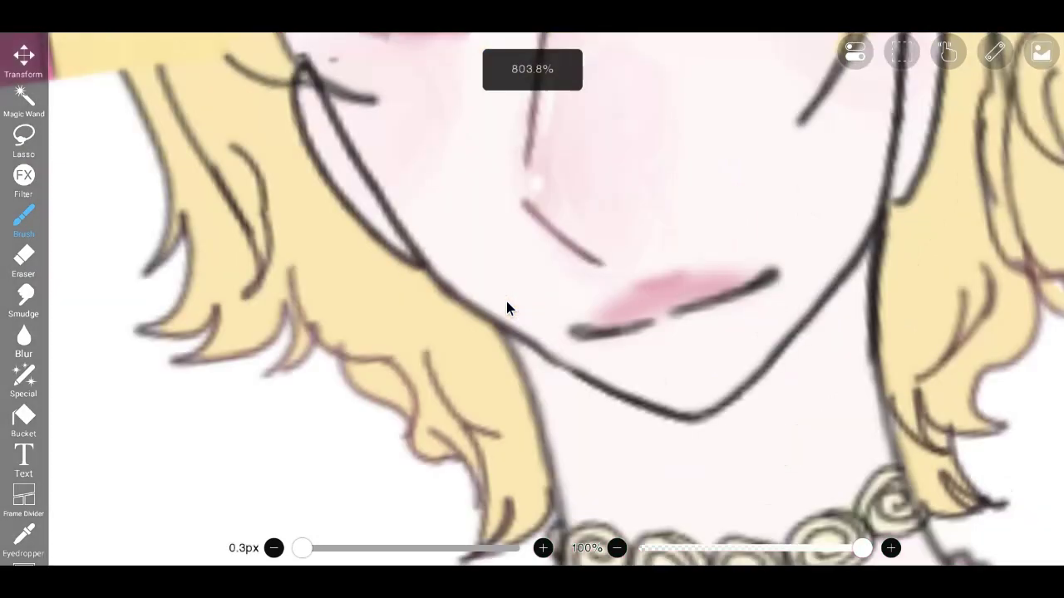
pyautogui.scroll(-8, 507, 308)
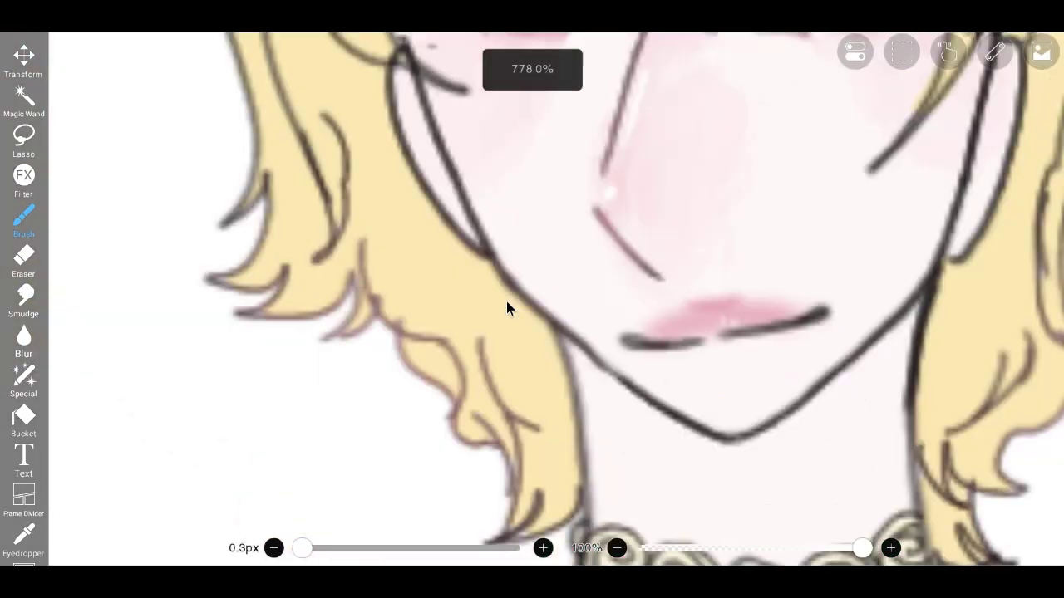
pyautogui.scroll(3, 507, 308)
pyautogui.scroll(-4, 507, 308)
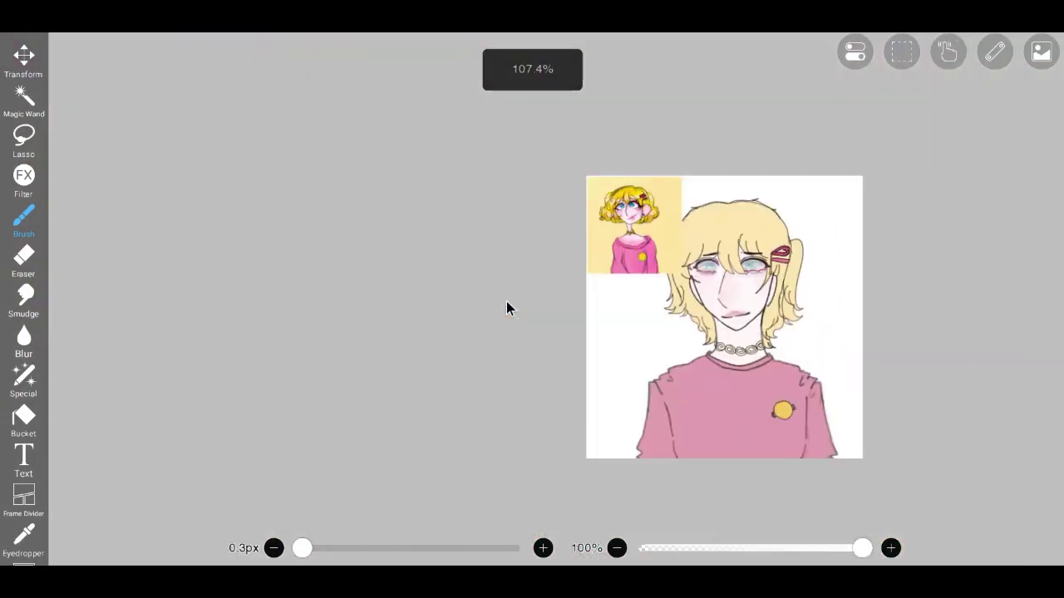
pyautogui.scroll(2, 507, 308)
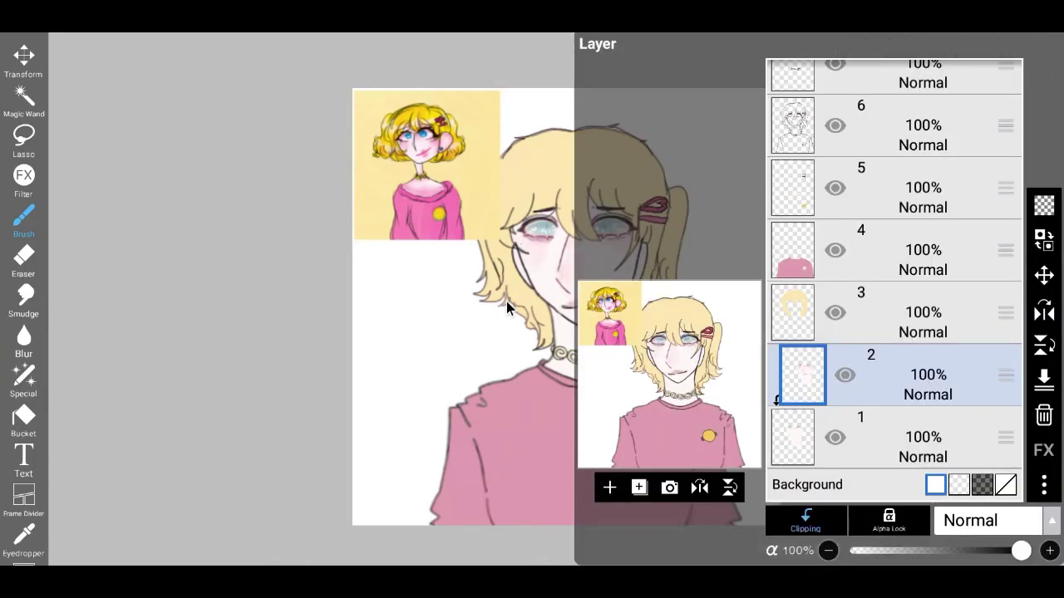
# - Close the layer list and switch to the sketchee-colouring brush
pyautogui.click(507, 309)
pyautogui.press('b')
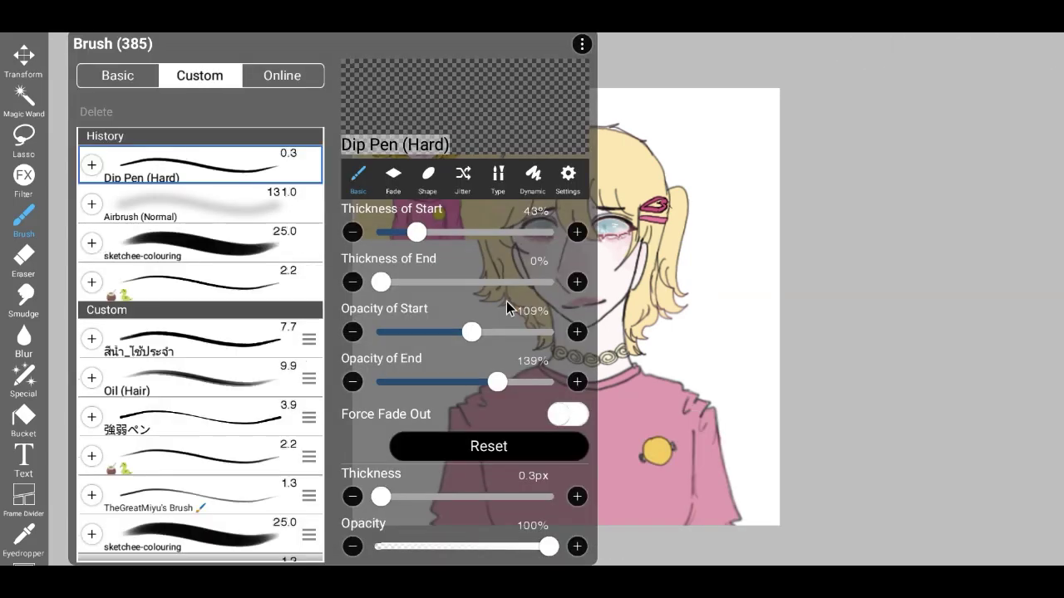
pyautogui.press('b')
pyautogui.scroll(10, 507, 308)
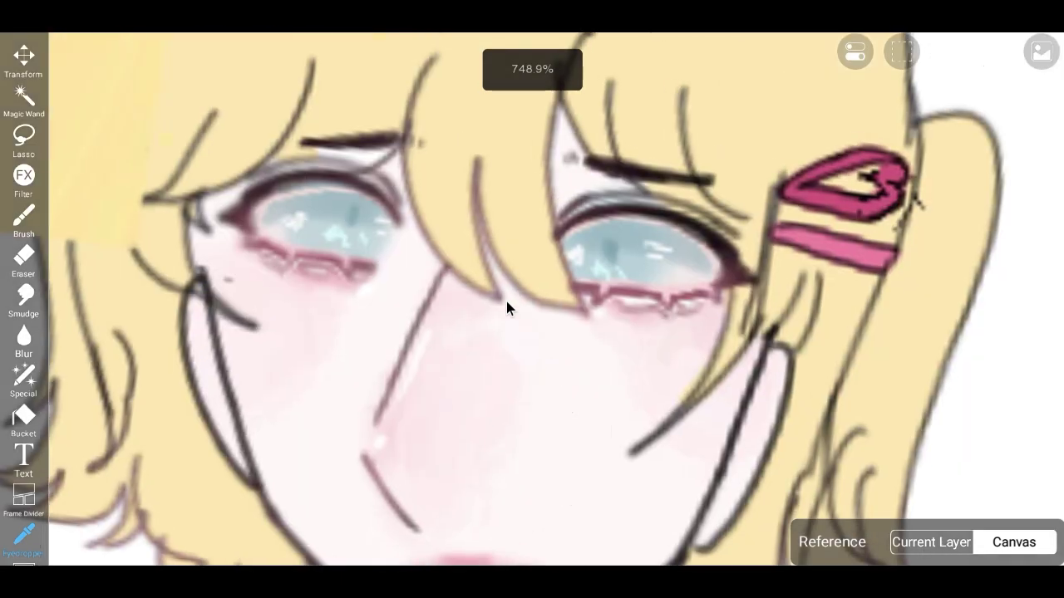
pyautogui.press('b')
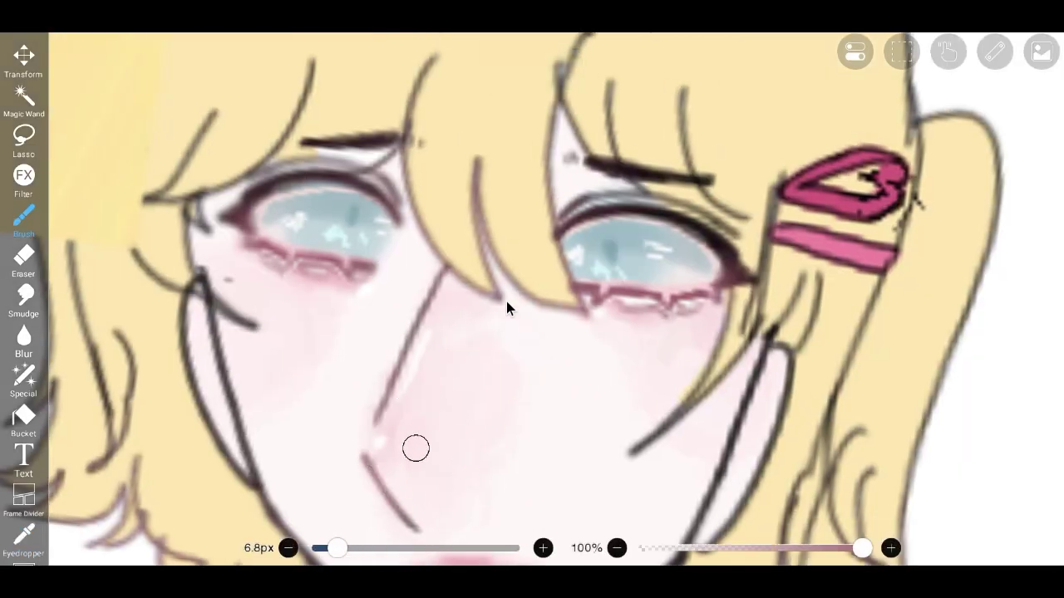
# - Sample the pale pink #EBC5C9 from the face and check it in the colour picker
pyautogui.scroll(3, 507, 308)
pyautogui.scroll(-5, 506, 308)
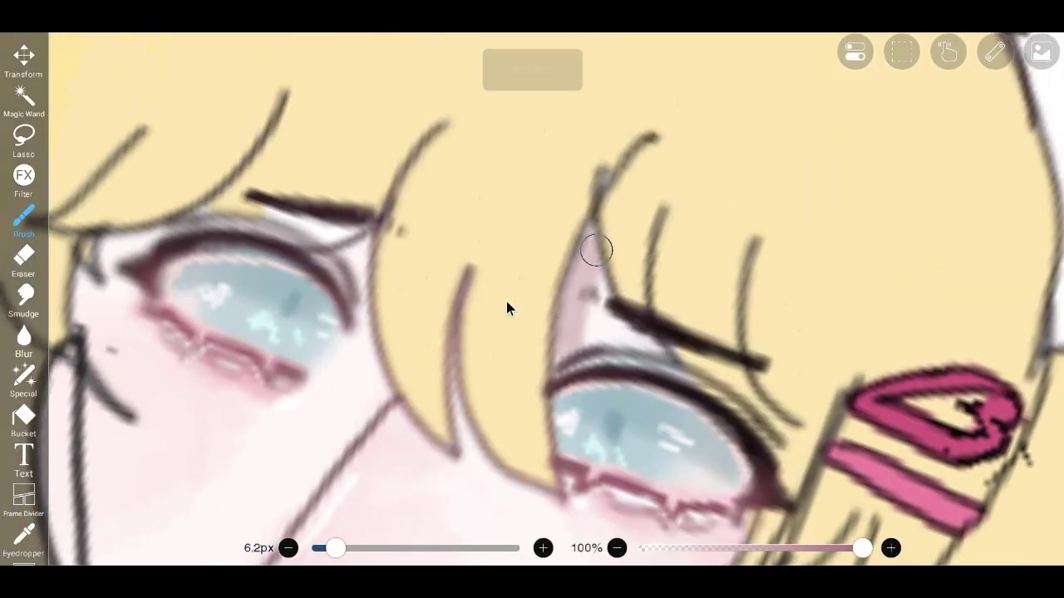
pyautogui.scroll(-8, 507, 308)
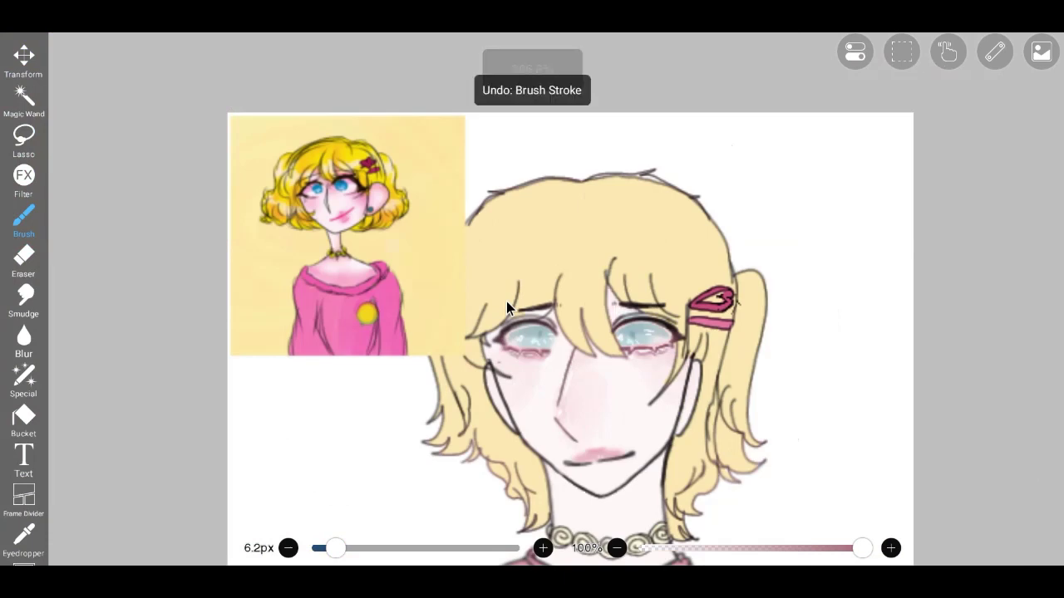
pyautogui.keyDown('alt'); pyautogui.click(507, 308); pyautogui.keyUp('alt')
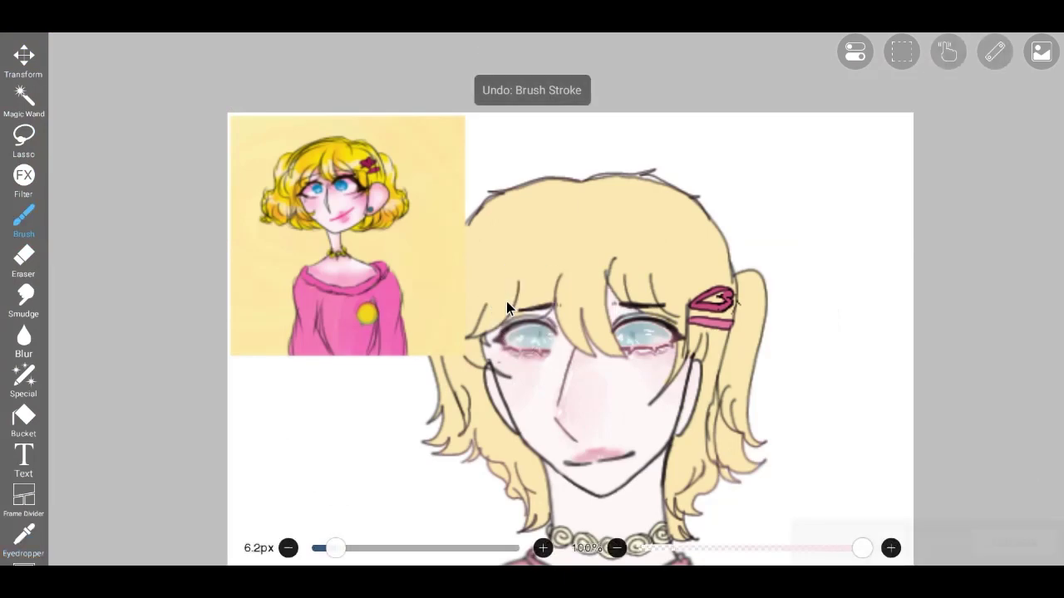
pyautogui.press('c')
pyautogui.press('c')
pyautogui.scroll(10, 507, 308)
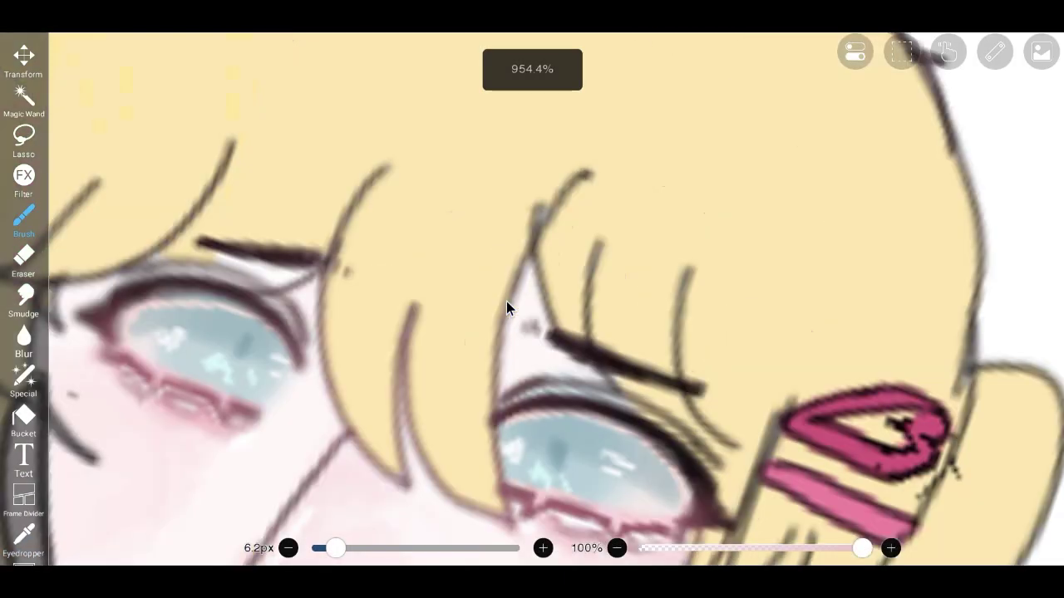
pyautogui.scroll(-4, 507, 308)
pyautogui.scroll(-8, 507, 308)
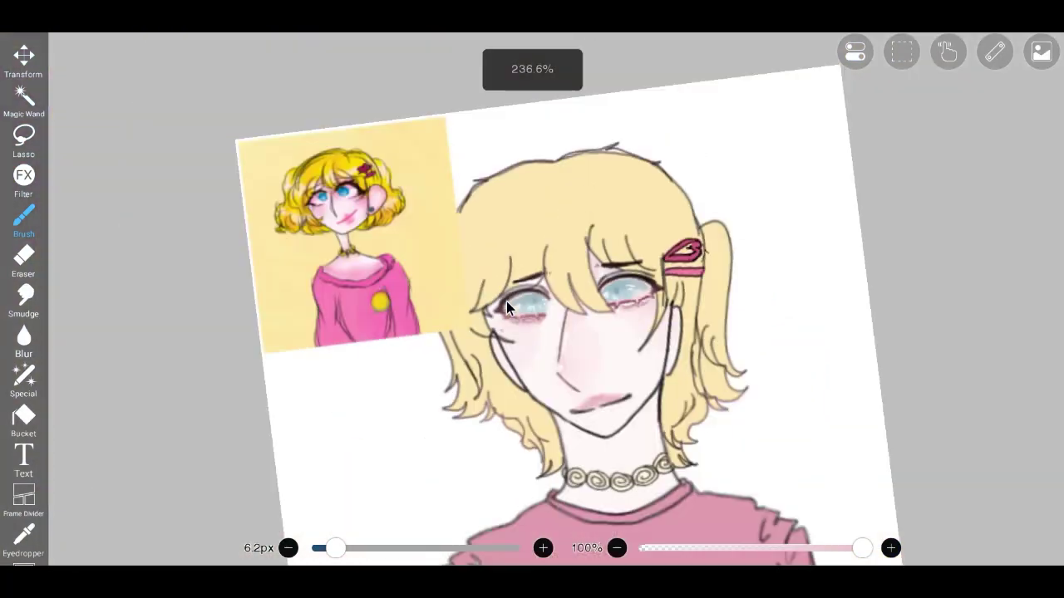
pyautogui.scroll(8, 507, 308)
pyautogui.scroll(5, 507, 308)
# - Shade the cheek edge and down the jawline with the pale pink
pyautogui.press('c')
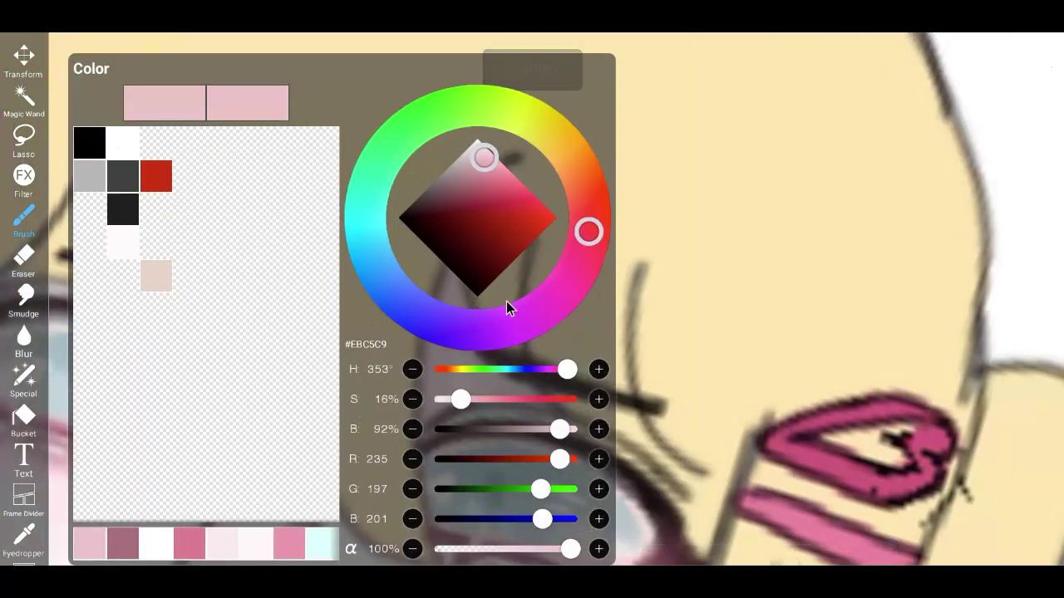
pyautogui.press('c')
pyautogui.scroll(-6, 507, 308)
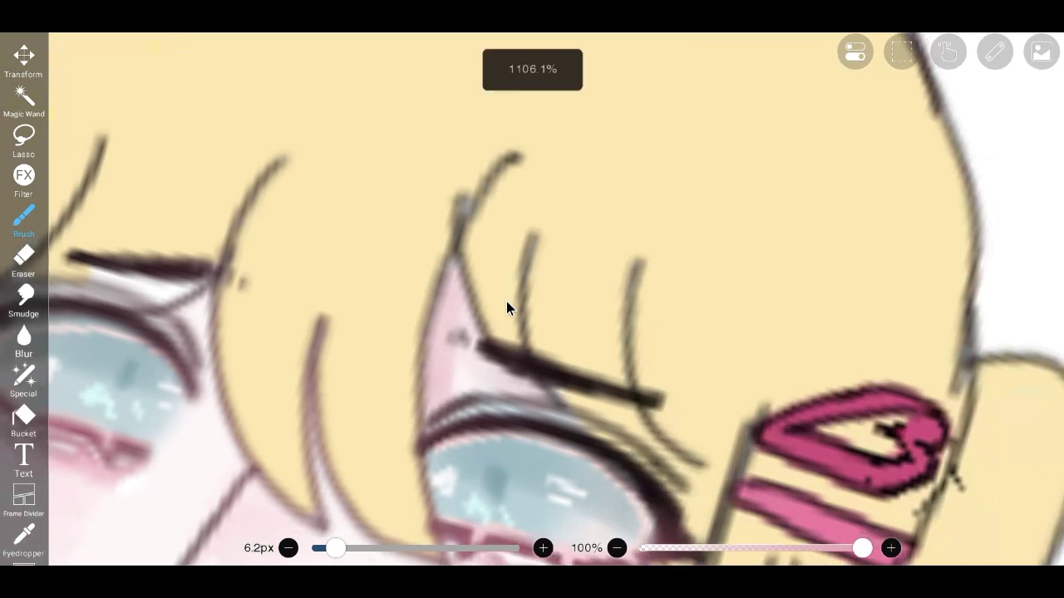
pyautogui.scroll(3, 507, 309)
pyautogui.moveTo(532, 399); pyautogui.dragTo(585, 337)
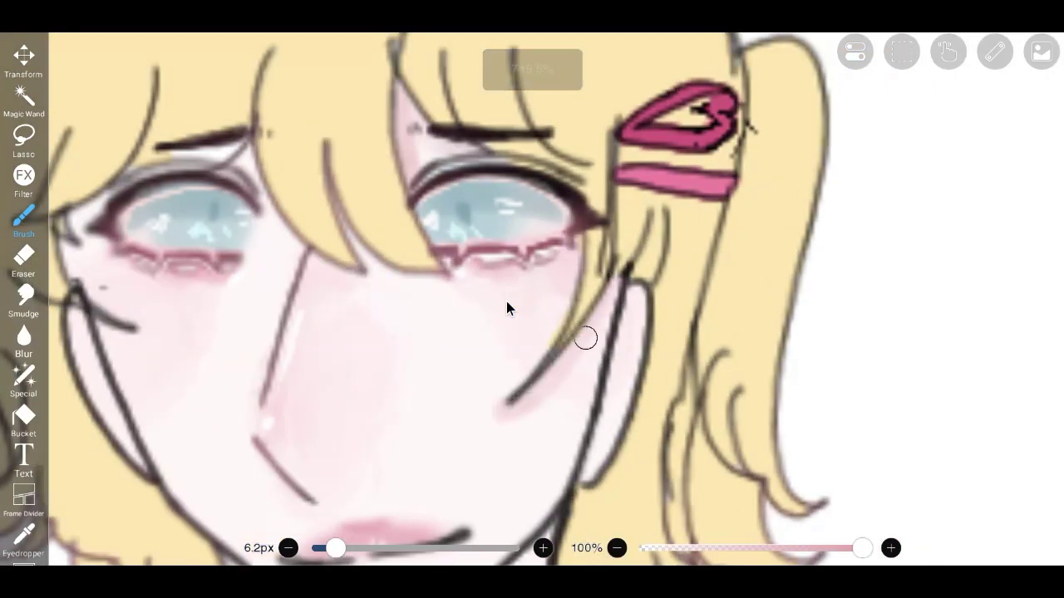
pyautogui.moveTo(633, 304); pyautogui.dragTo(599, 430)
pyautogui.scroll(-5, 507, 308)
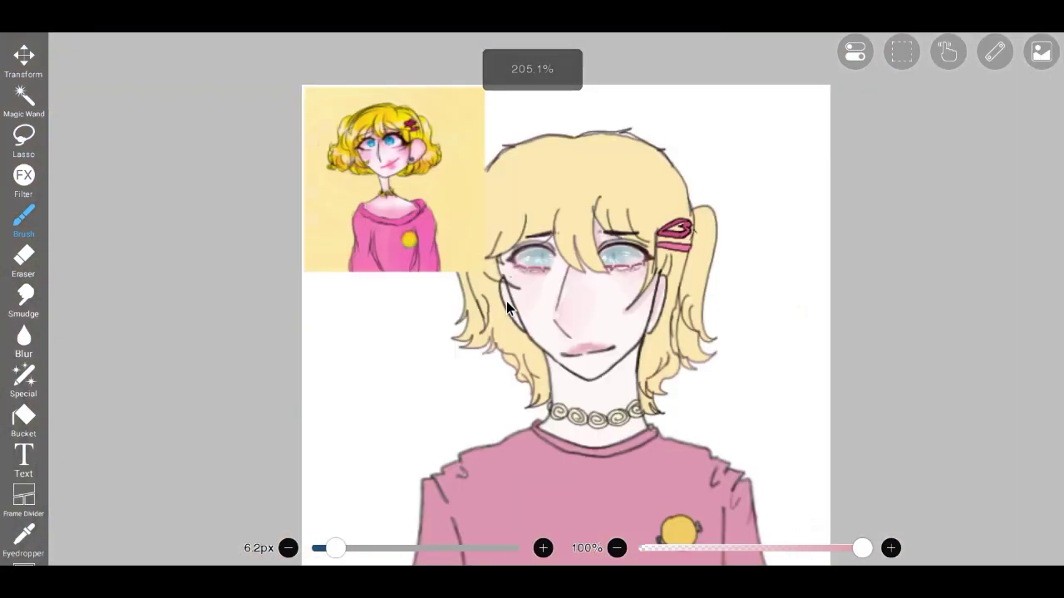
pyautogui.scroll(4, 507, 308)
# - Deepen the pale-pink shading at the corner of the eye
pyautogui.moveTo(585, 315)
pyautogui.mouseDown()
pyautogui.moveTo(554, 202)
pyautogui.moveTo(624, 187)
pyautogui.mouseUp()
pyautogui.scroll(-5, 507, 308)
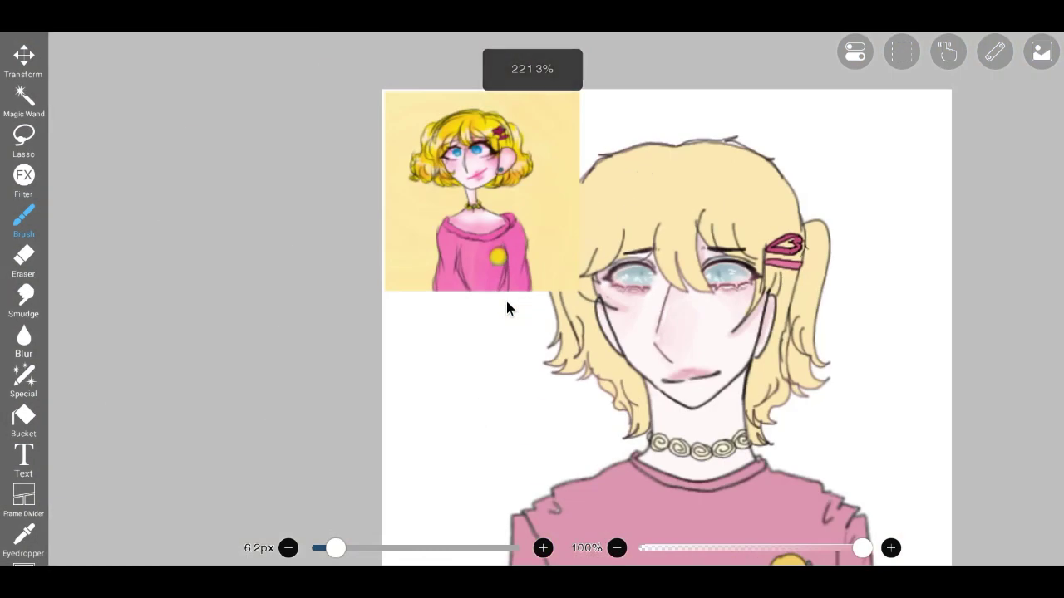
pyautogui.scroll(4, 507, 308)
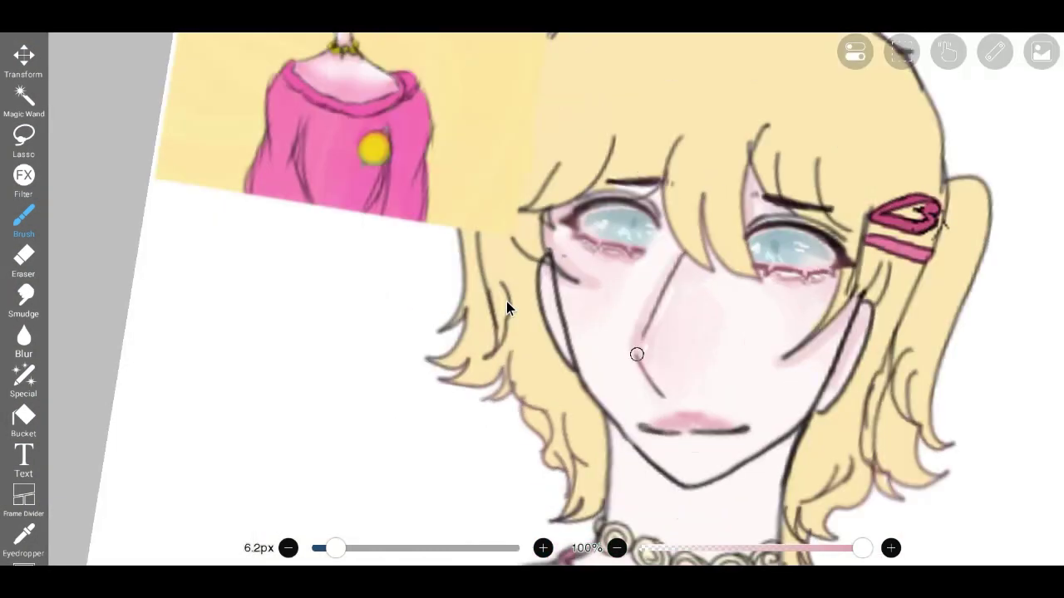
pyautogui.scroll(-5, 507, 308)
pyautogui.scroll(4, 507, 308)
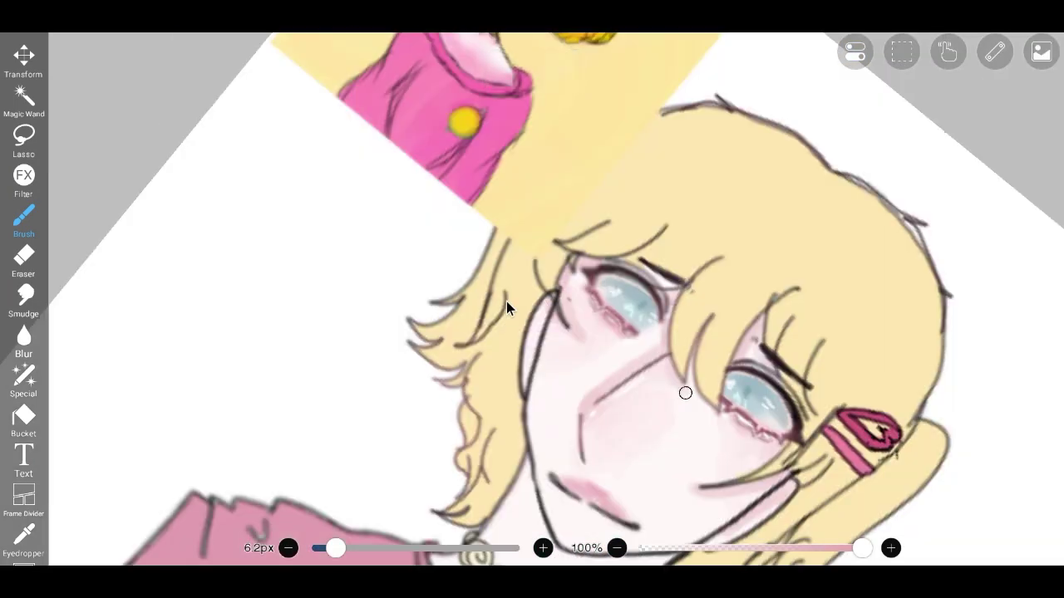
pyautogui.scroll(-5, 506, 308)
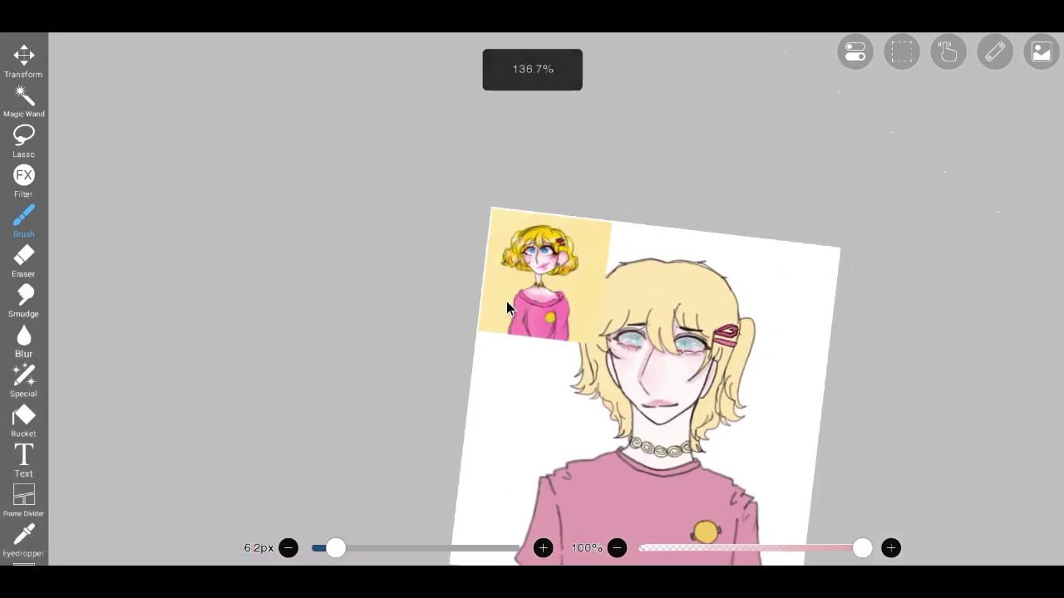
pyautogui.scroll(5, 507, 308)
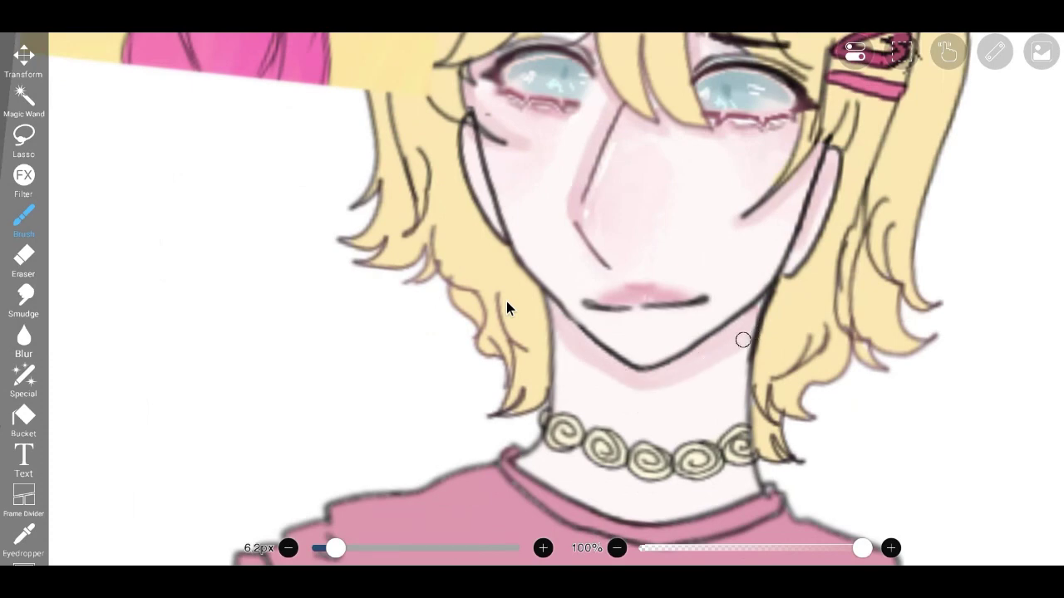
# - Set the brush to 14.7px size and 7% opacity for soft neck shading
pyautogui.scroll(-4, 507, 309)
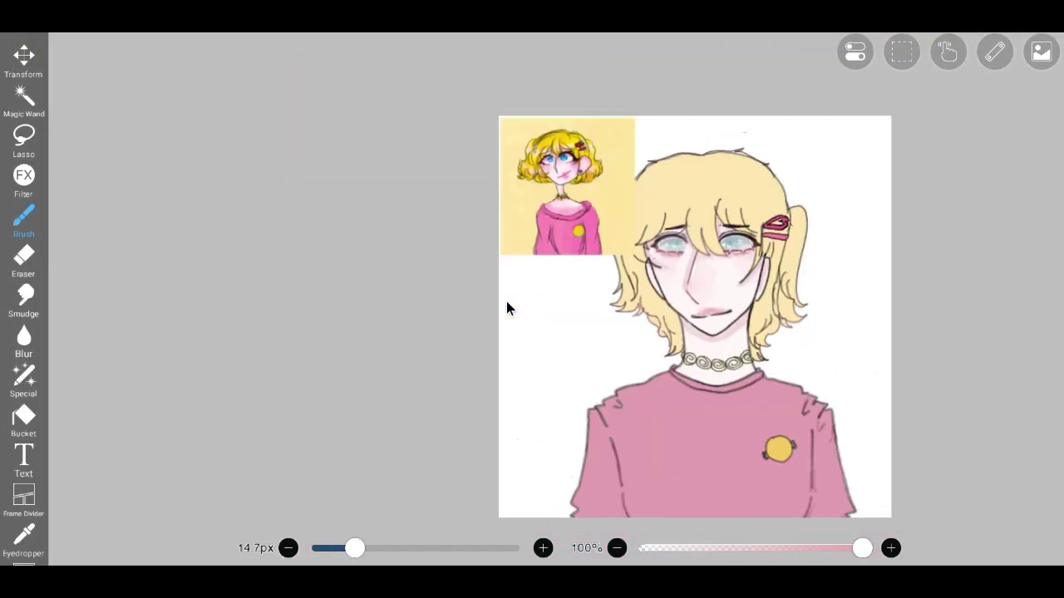
pyautogui.scroll(5, 507, 308)
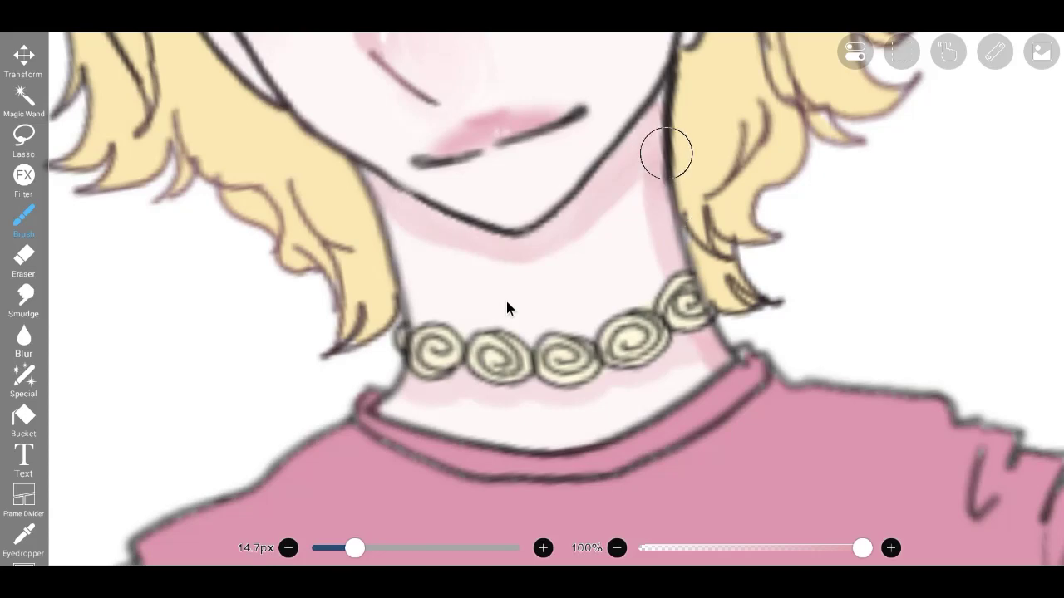
pyautogui.scroll(-5, 507, 308)
pyautogui.scroll(5, 507, 309)
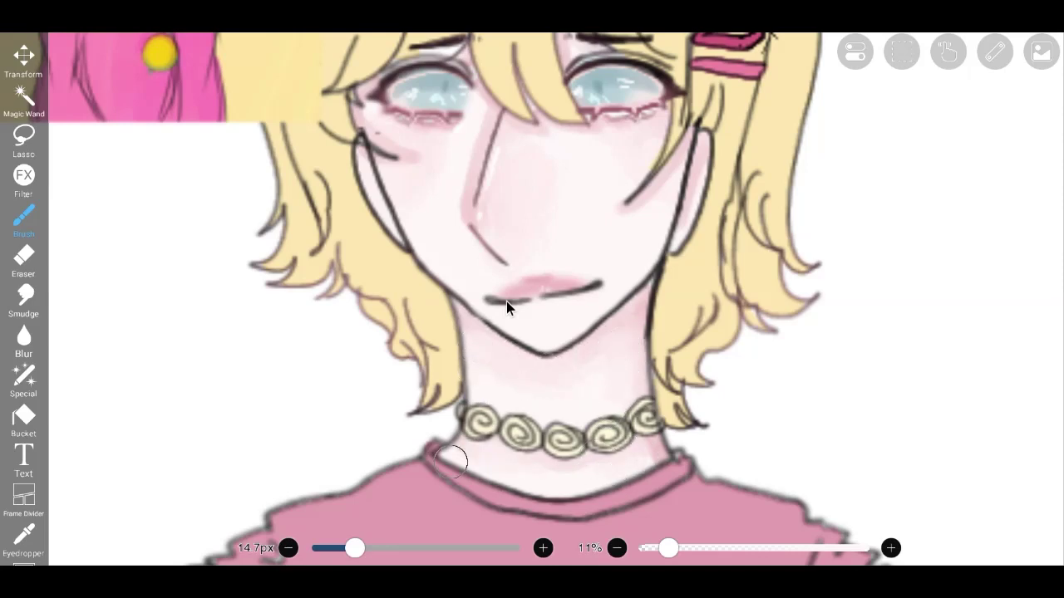
pyautogui.scroll(-5, 507, 308)
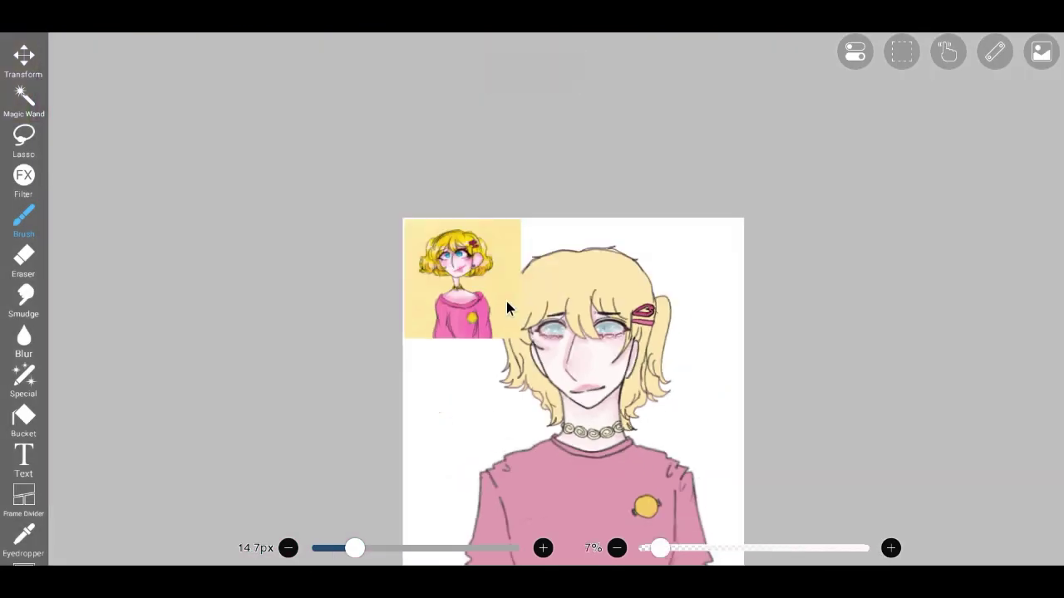
pyautogui.scroll(5, 507, 307)
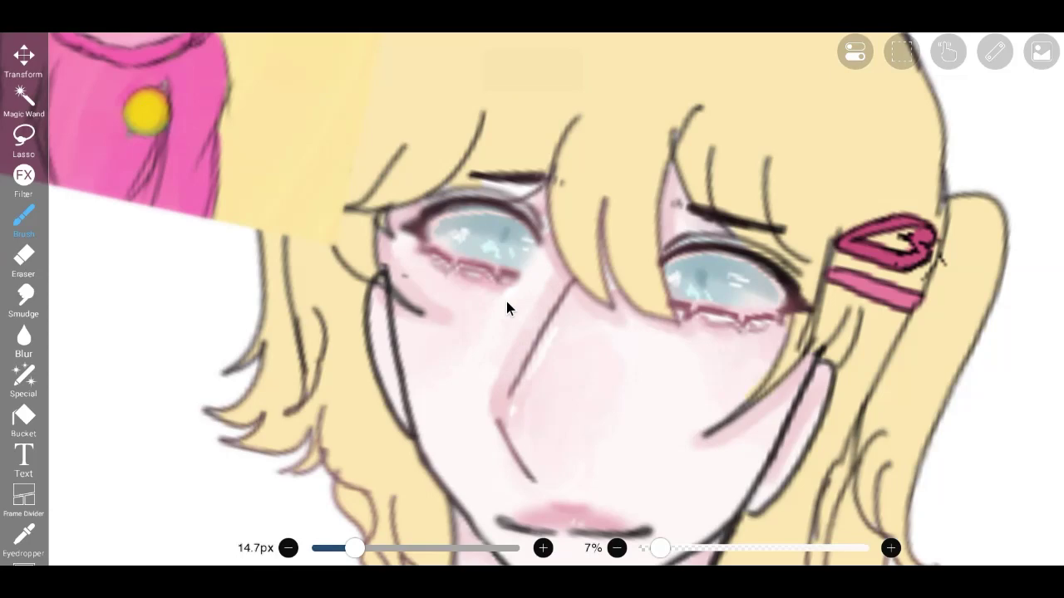